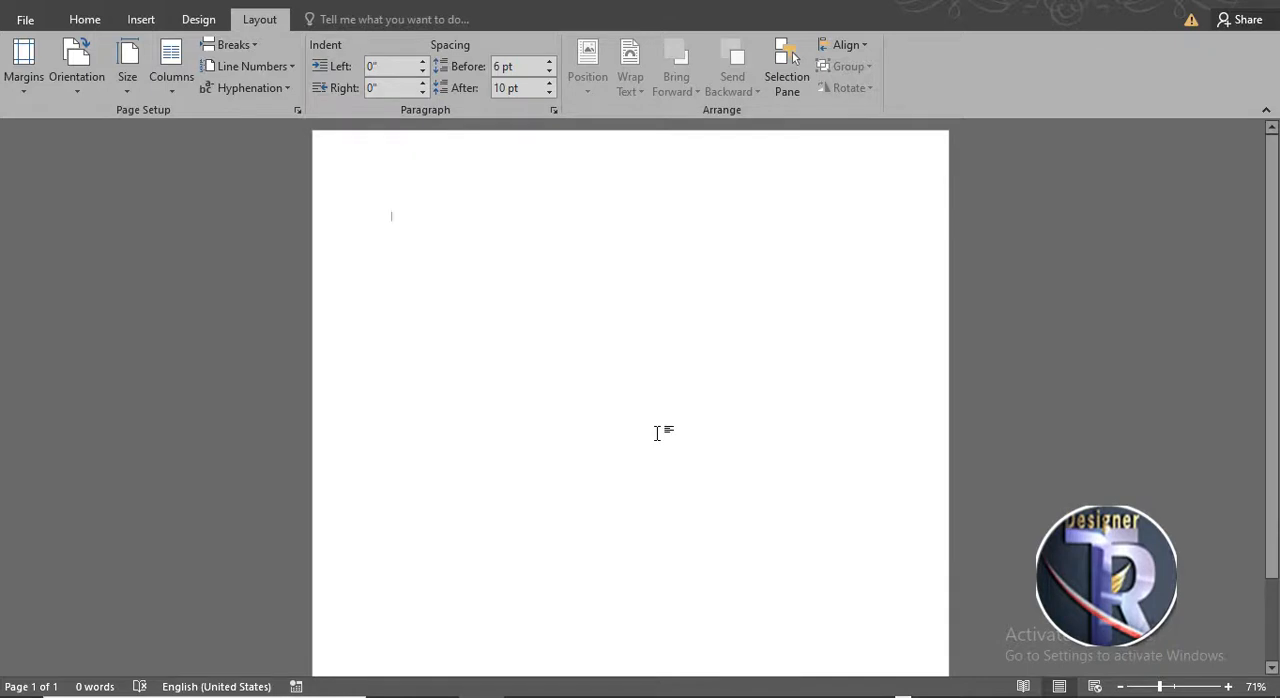
{"action": "scroll", "coordinate": [657, 432], "scroll_direction": "down", "scroll_amount": 2}
{"action": "scroll", "coordinate": [657, 432], "scroll_direction": "up", "scroll_amount": 1}
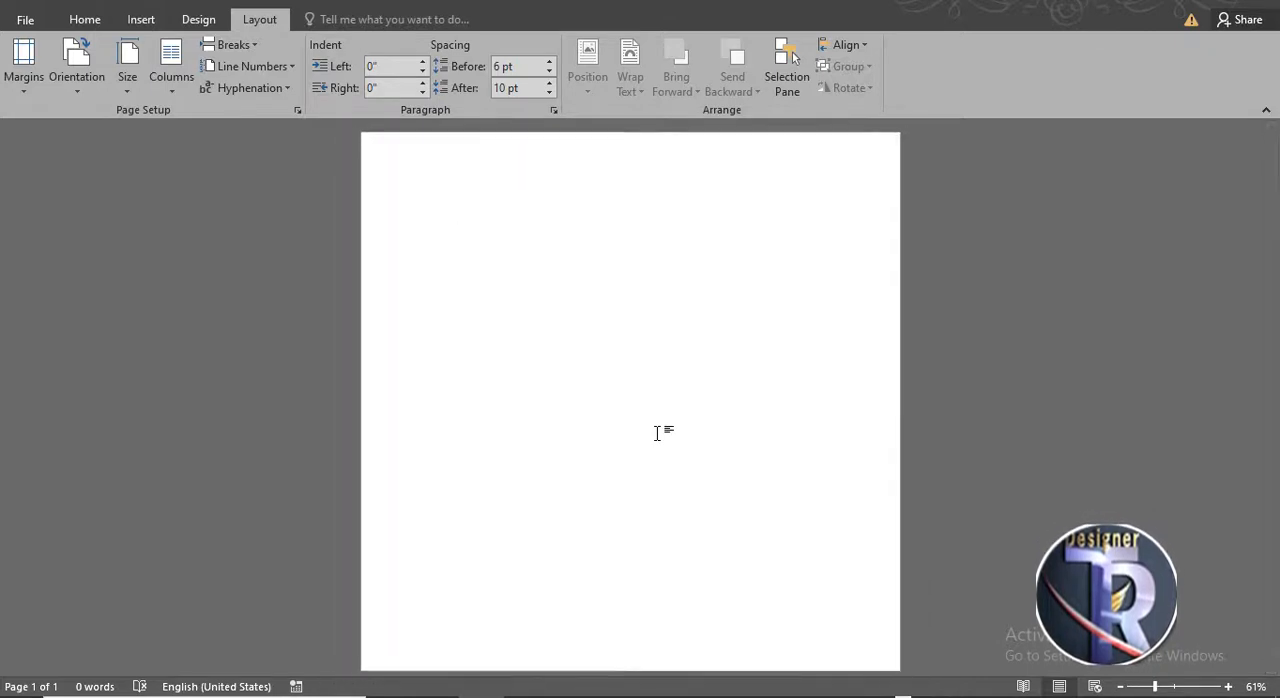
{"action": "scroll", "coordinate": [754, 459], "scroll_direction": "down", "scroll_amount": 1}
{"action": "scroll", "coordinate": [754, 459], "scroll_direction": "up", "scroll_amount": 1}
{"action": "scroll", "coordinate": [911, 422], "scroll_direction": "down", "scroll_amount": 1}
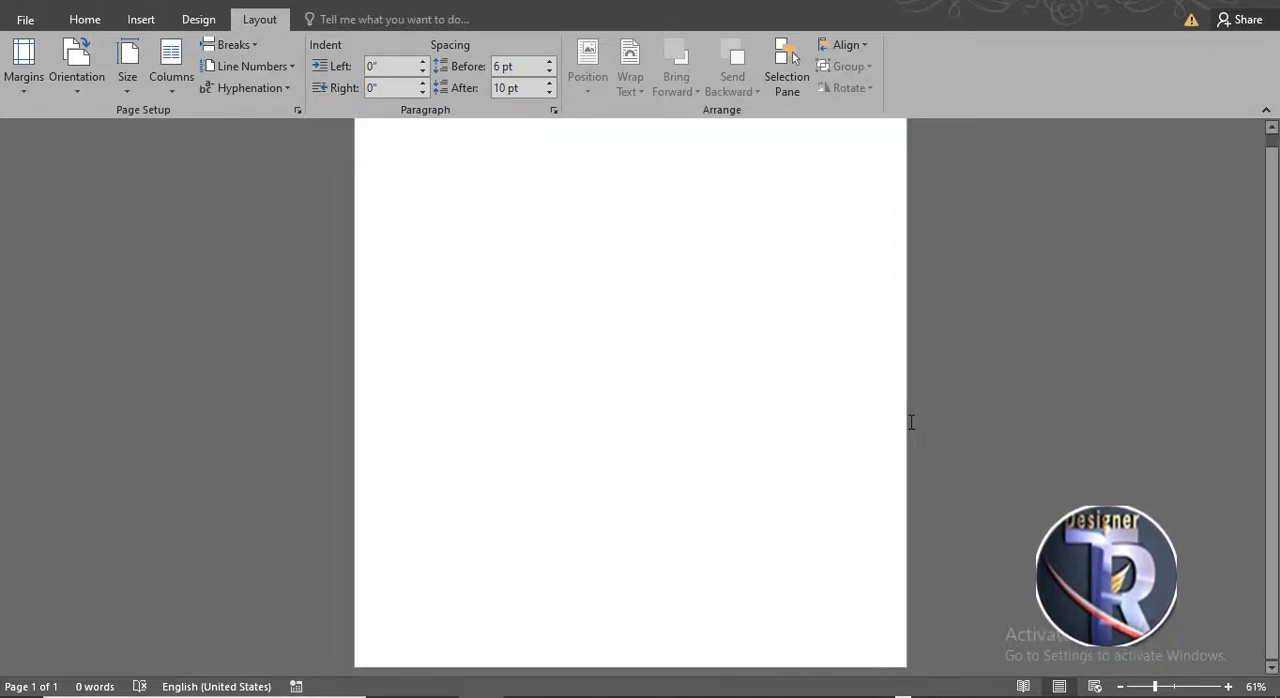
{"action": "scroll", "coordinate": [911, 422], "scroll_direction": "up", "scroll_amount": 1}
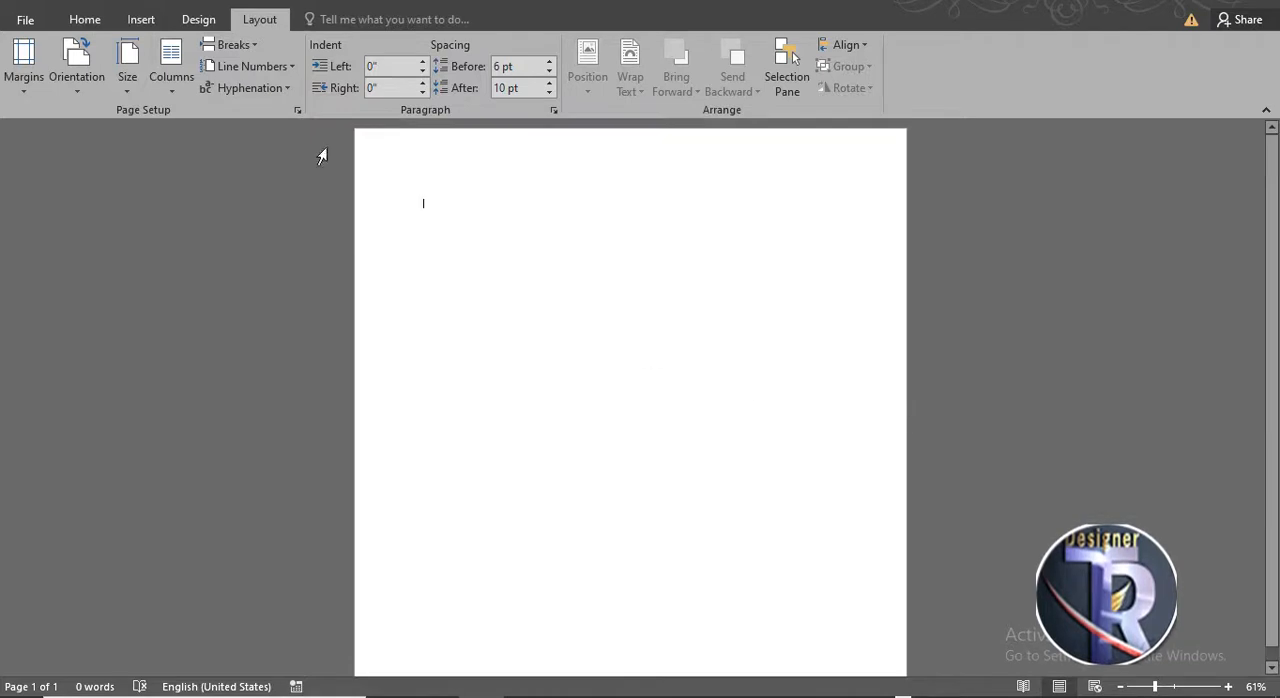
- Draw a diamond shape about 4.71 inches square on the page with the Shapes tool
{"action": "left_click", "coordinate": [85, 19]}
{"action": "left_click", "coordinate": [141, 19]}
{"action": "left_click", "coordinate": [255, 100]}
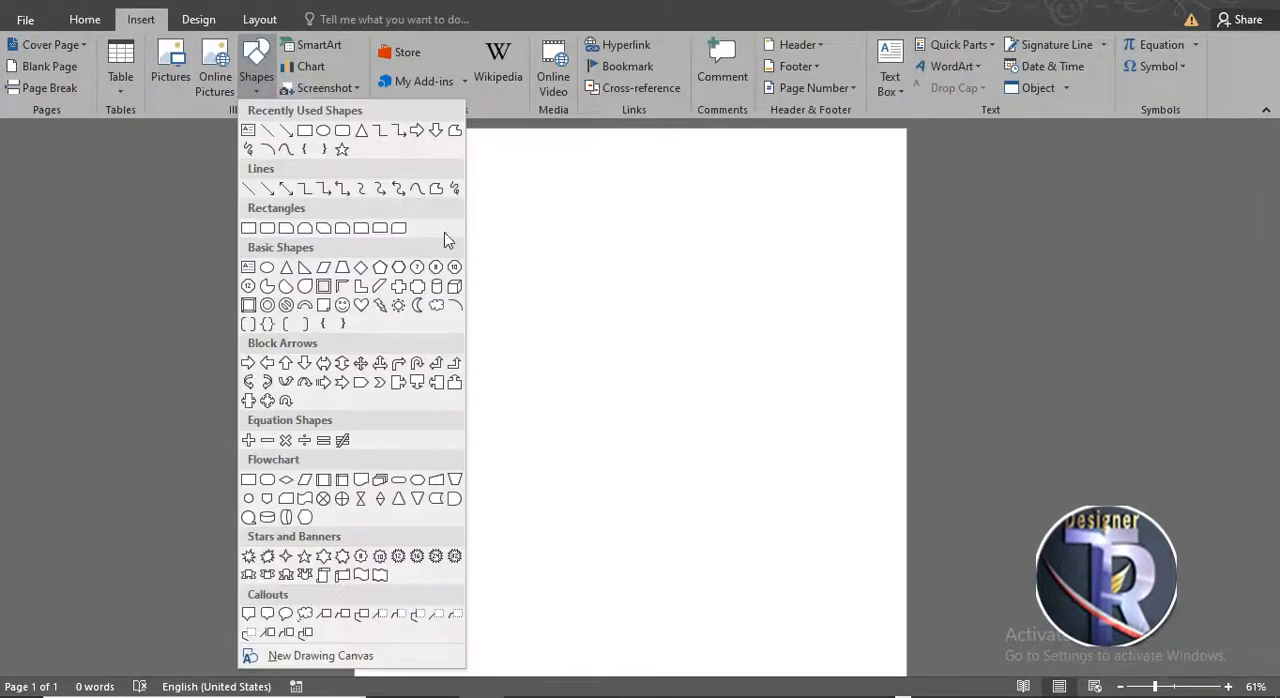
{"action": "left_click", "coordinate": [379, 268]}
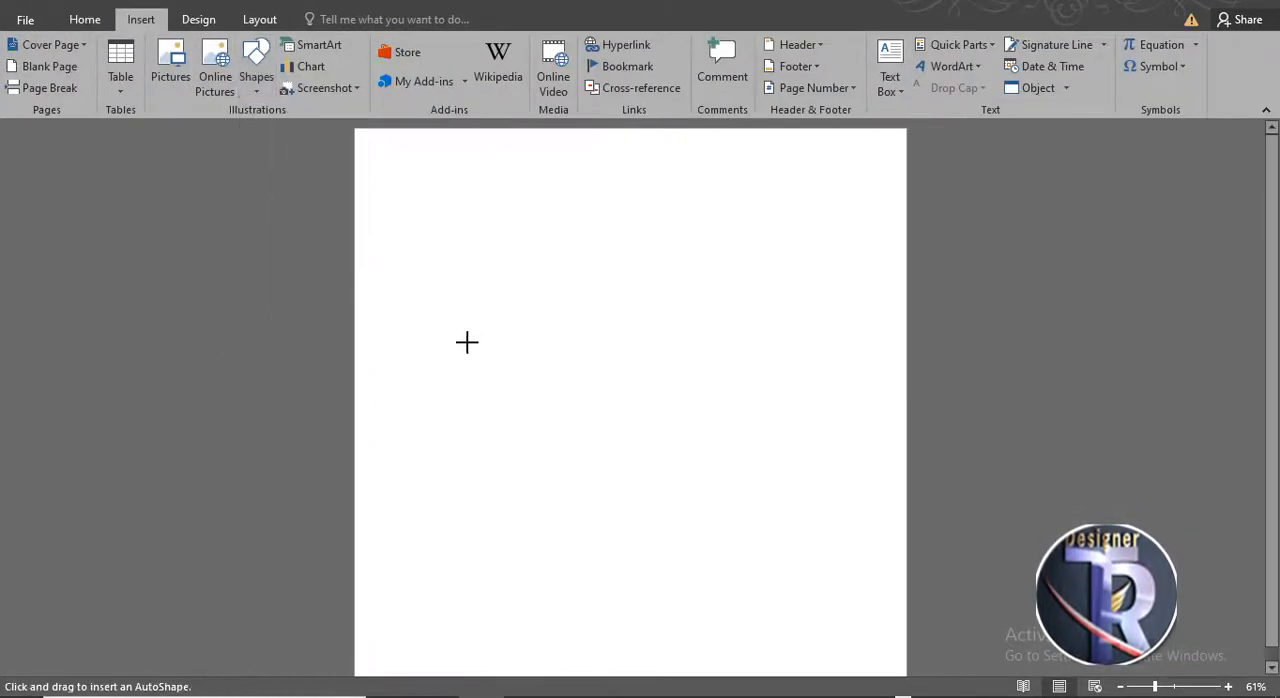
{"action": "mouse_move", "coordinate": [535, 390]}
{"action": "left_mouse_down"}
{"action": "mouse_move", "coordinate": [657, 534]}
{"action": "mouse_move", "coordinate": [796, 650]}
{"action": "left_mouse_up"}
- Arrange three diamonds in a V pattern, with the third diamond below between the other two, and nudge them right
{"action": "mouse_move", "coordinate": [644, 499]}
{"action": "left_mouse_down"}
{"action": "mouse_move", "coordinate": [595, 468]}
{"action": "mouse_move", "coordinate": [608, 478]}
{"action": "mouse_move", "coordinate": [700, 431]}
{"action": "mouse_move", "coordinate": [774, 337]}
{"action": "mouse_move", "coordinate": [637, 337]}
{"action": "mouse_move", "coordinate": [474, 306]}
{"action": "mouse_move", "coordinate": [441, 340]}
{"action": "left_mouse_up"}
{"action": "left_click", "coordinate": [980, 421]}
{"action": "key", "text": "ctrl+a"}
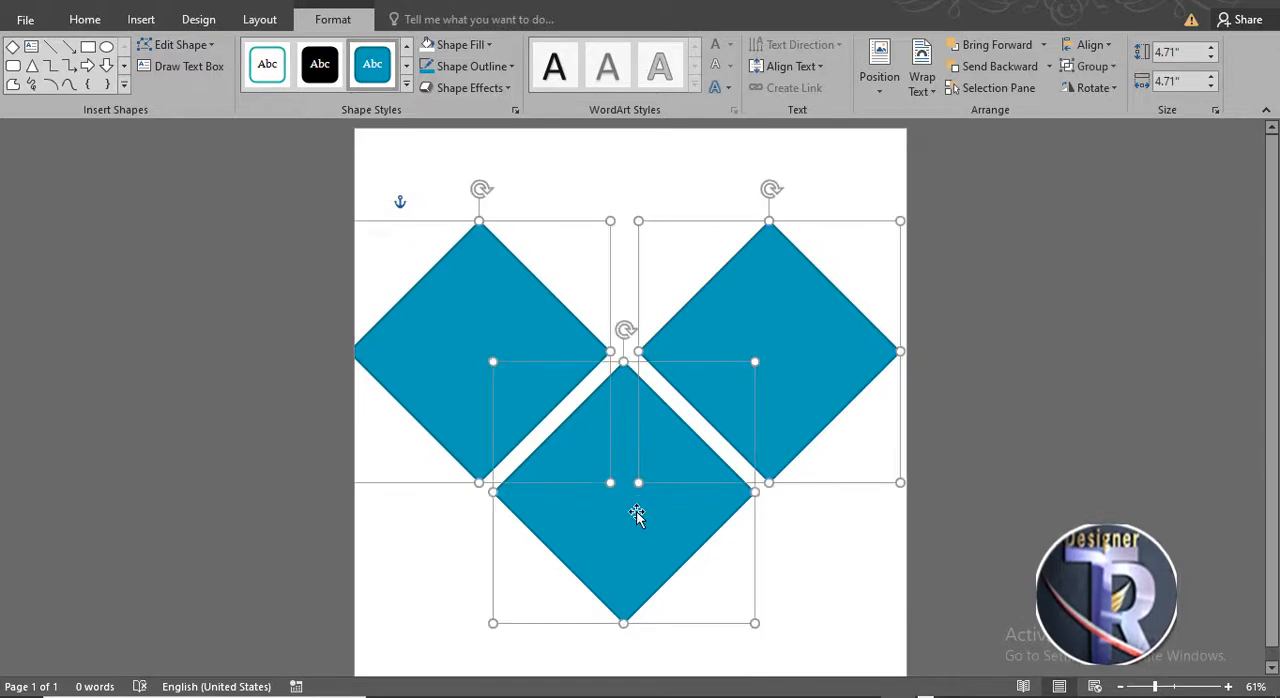
{"action": "key", "text": "Right"}
{"action": "key", "text": "Escape"}
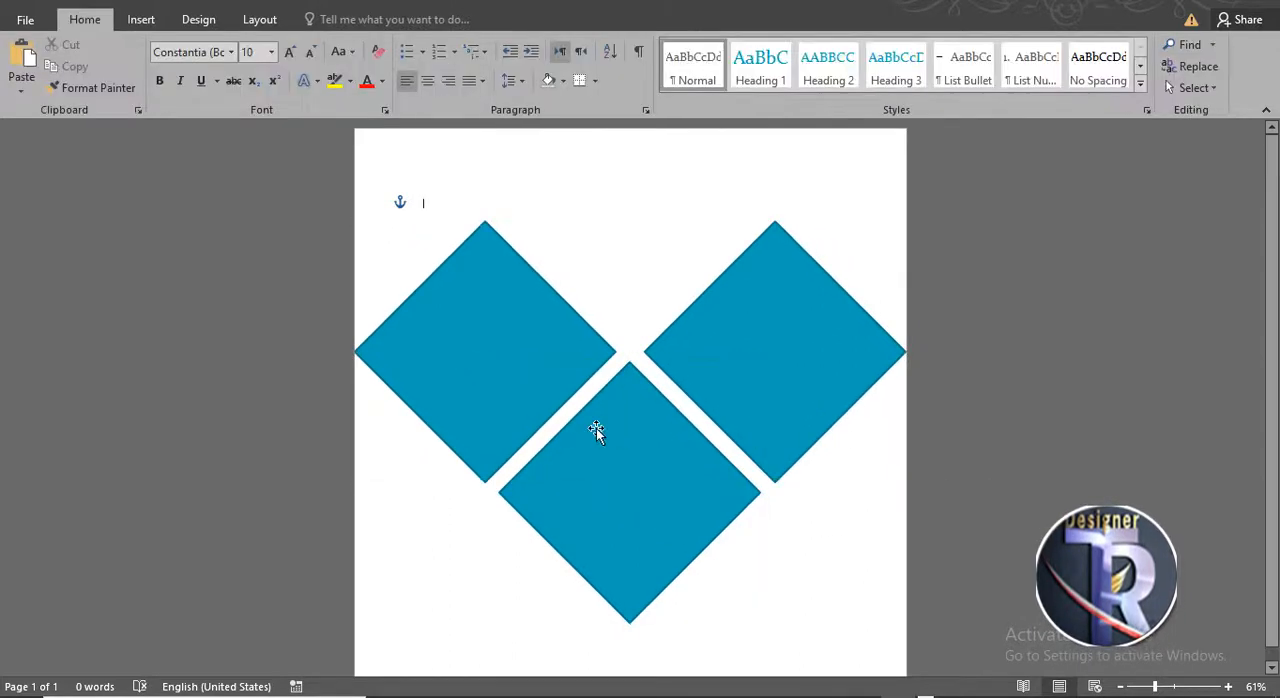
- Start a picture fill for the bottom diamond and search Bing images for fast food
{"action": "left_click", "coordinate": [596, 428]}
{"action": "left_click", "coordinate": [145, 22]}
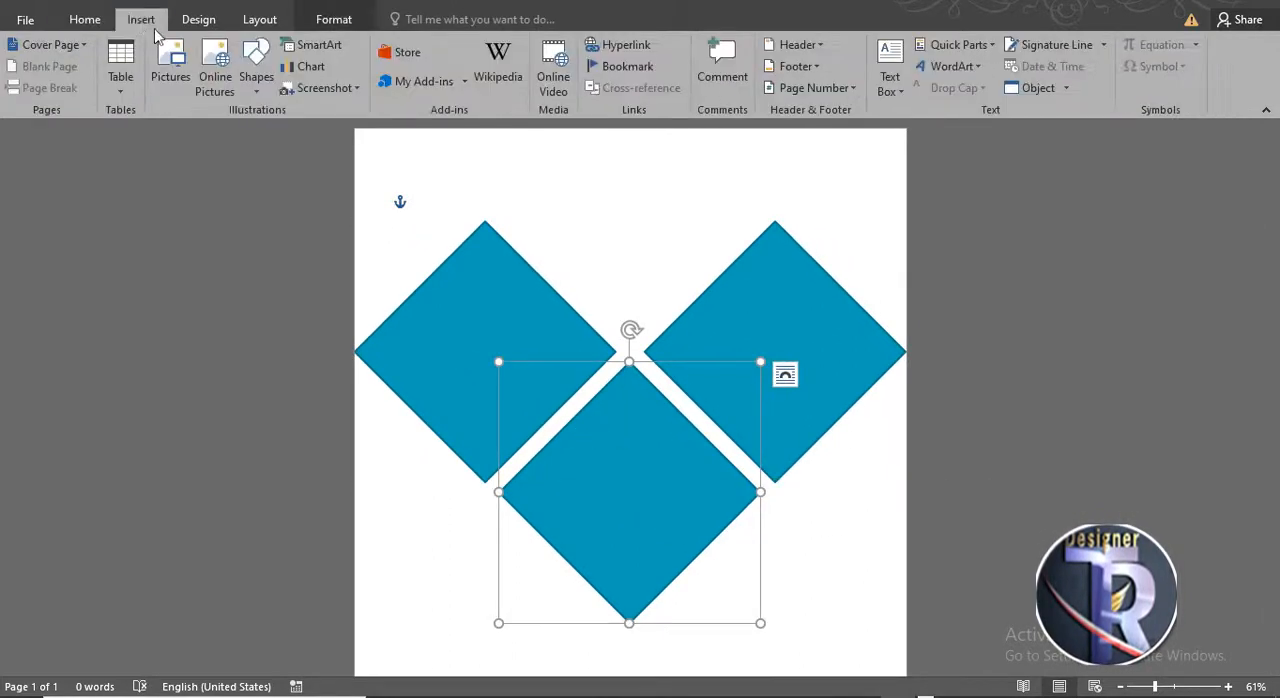
{"action": "left_click", "coordinate": [334, 19]}
{"action": "left_click", "coordinate": [455, 44]}
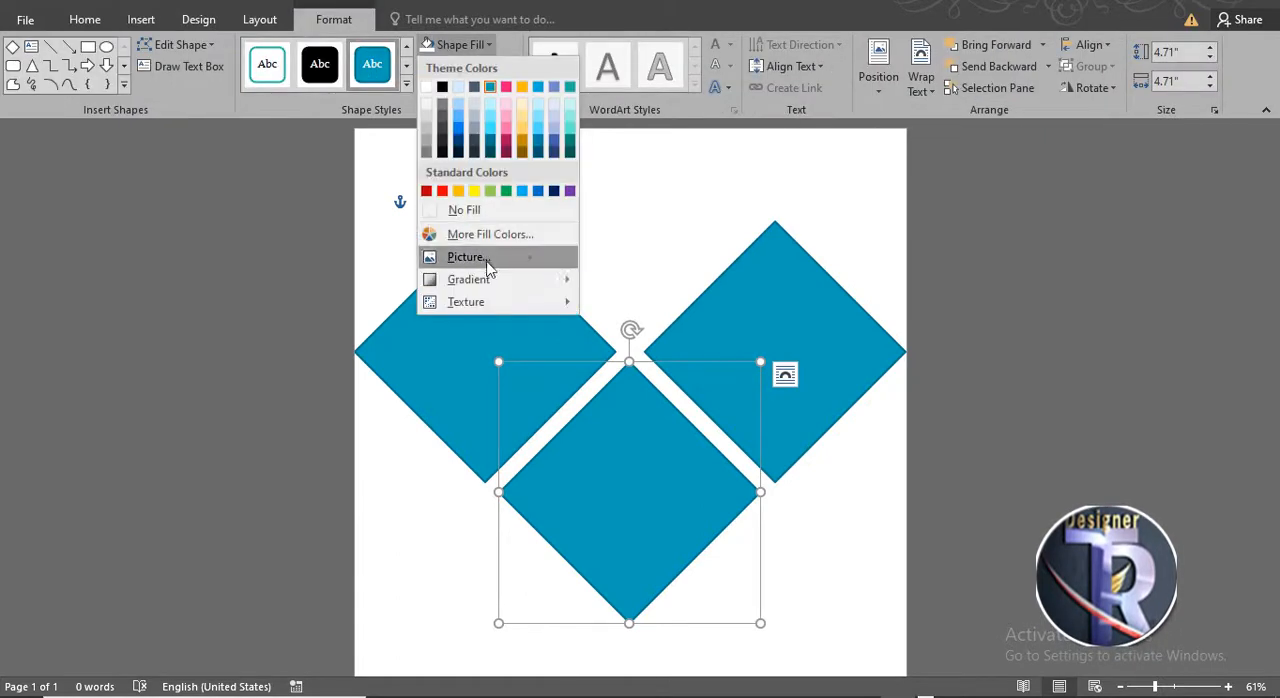
{"action": "left_click", "coordinate": [487, 258]}
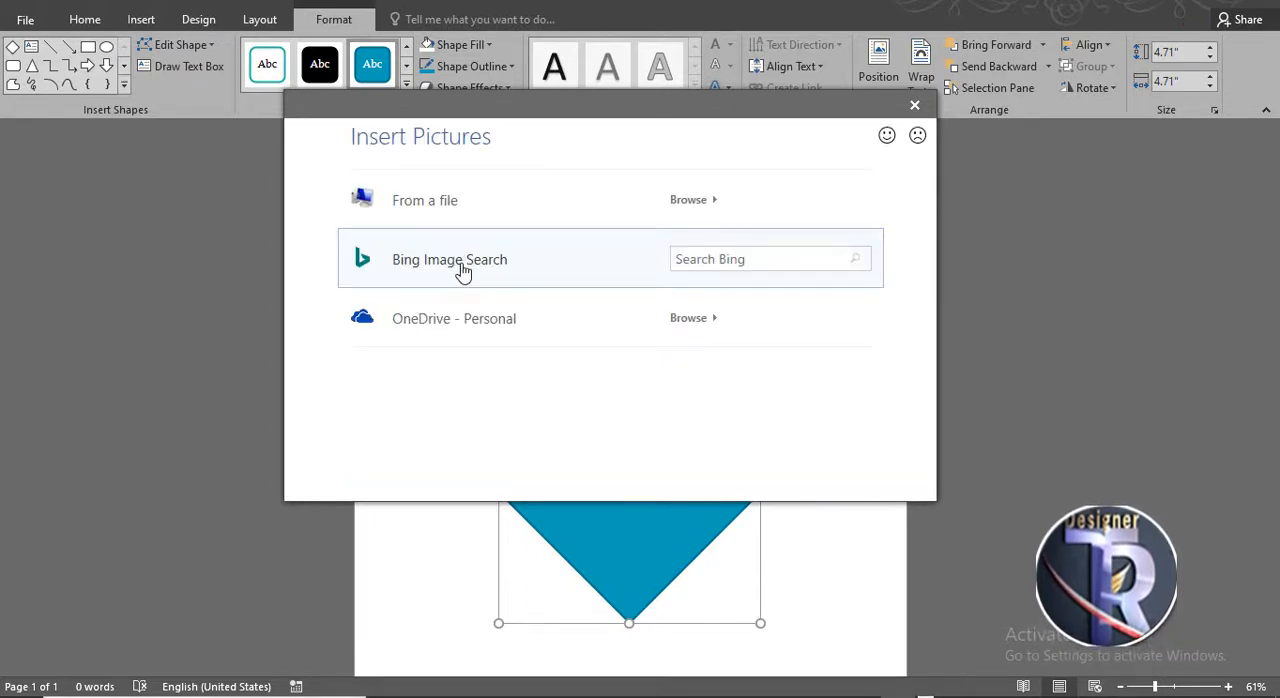
{"action": "left_click", "coordinate": [462, 270]}
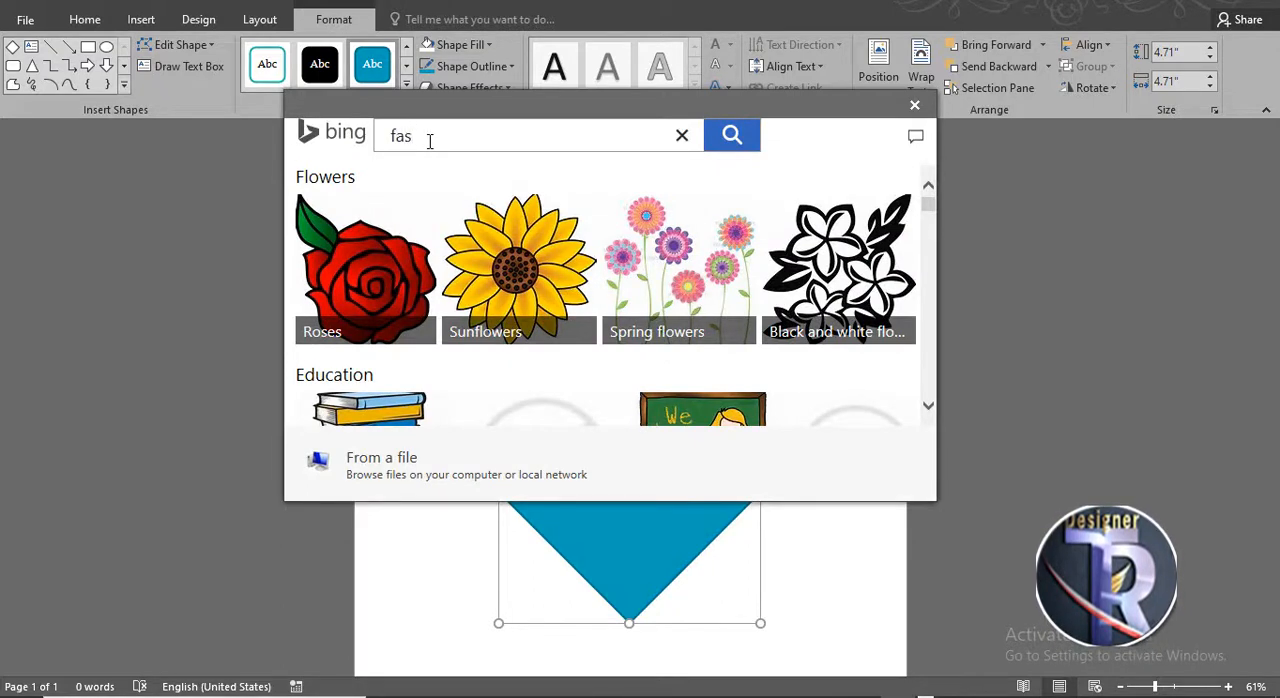
{"action": "left_click", "coordinate": [718, 147]}
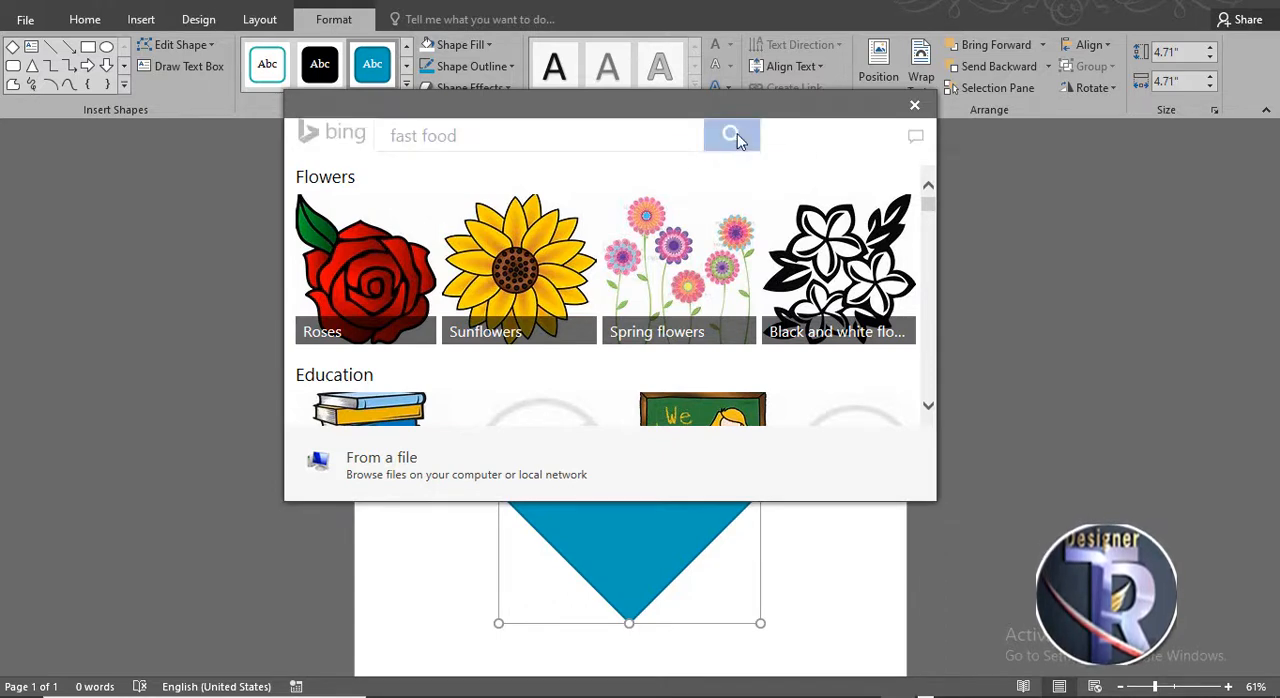
- Pick the burger, fries and bacon platter photo from the results and insert it into the bottom diamond
{"action": "left_click_drag", "start_coordinate": [752, 106], "coordinate": [762, 165]}
{"action": "scroll", "coordinate": [667, 330], "scroll_direction": "down", "scroll_amount": 1}
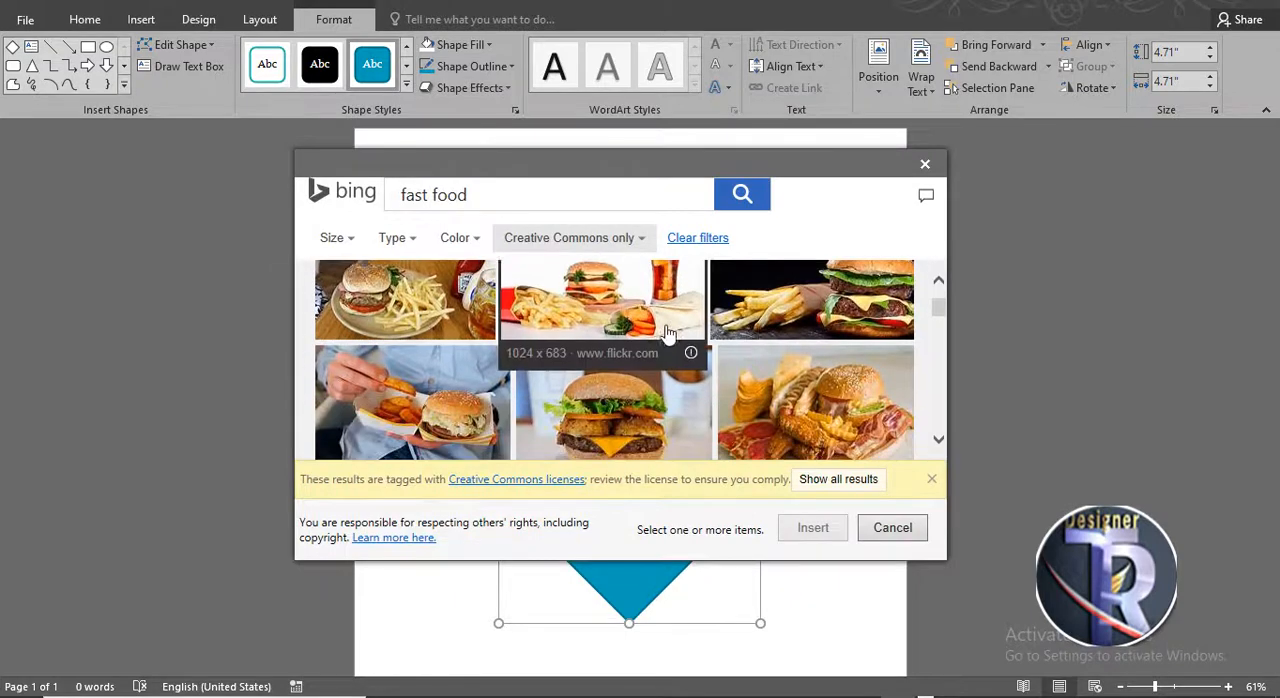
{"action": "left_click_drag", "start_coordinate": [951, 565], "coordinate": [946, 553]}
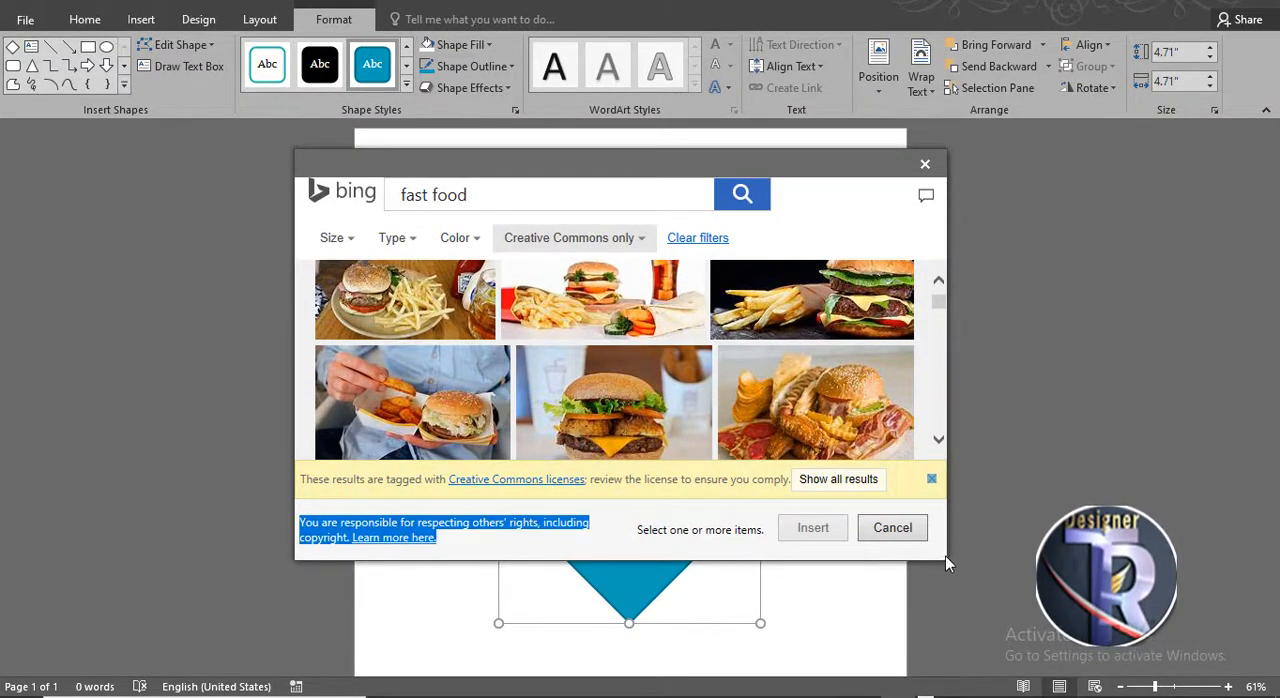
{"action": "left_click_drag", "start_coordinate": [951, 561], "coordinate": [1016, 614]}
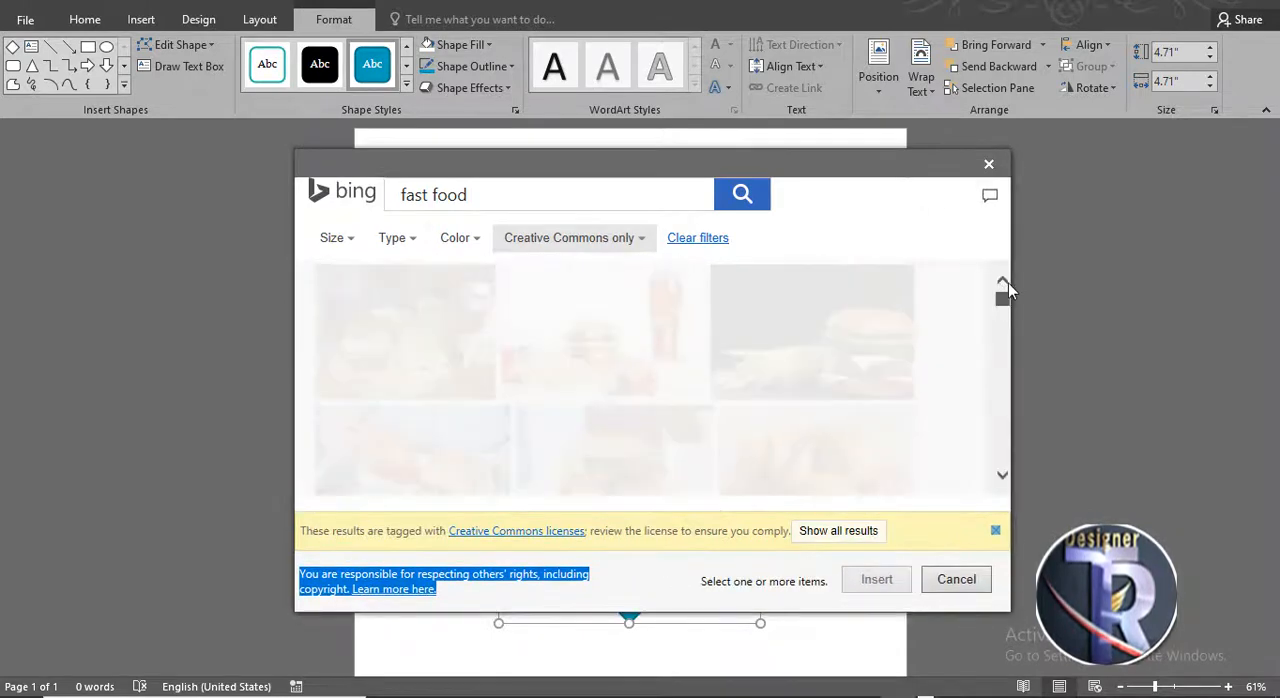
{"action": "left_click", "coordinate": [849, 221]}
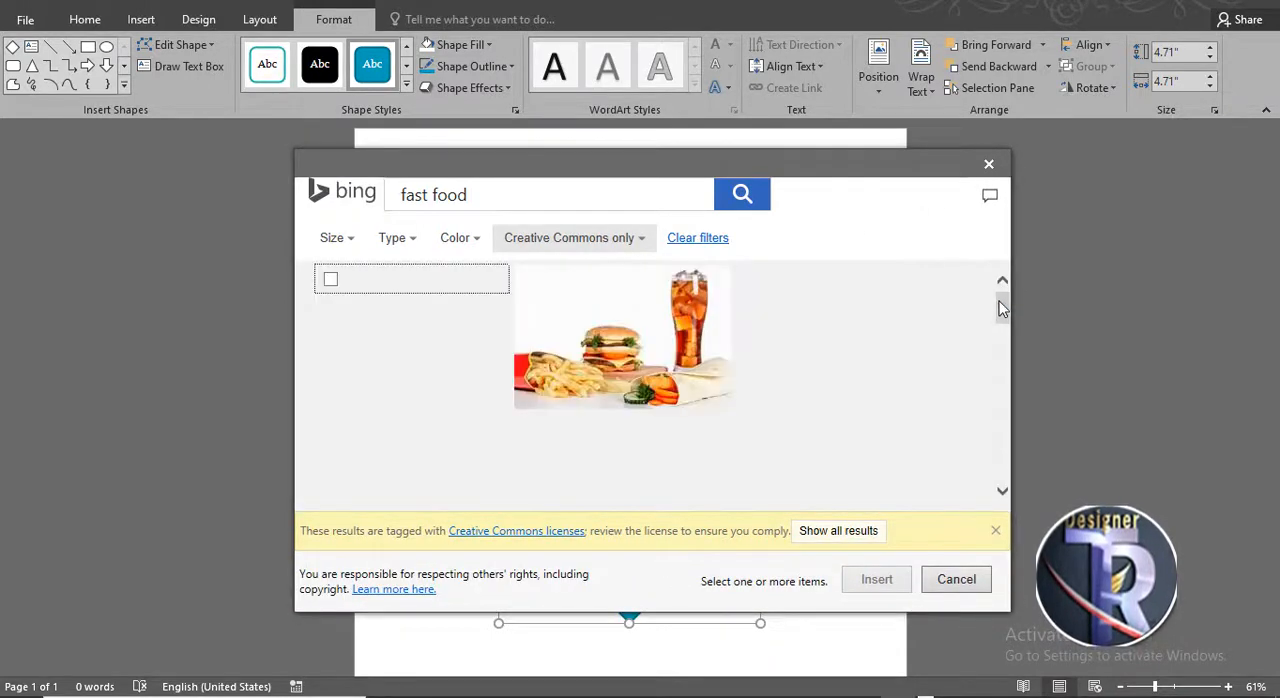
{"action": "scroll", "coordinate": [1002, 305], "scroll_direction": "down", "scroll_amount": 3}
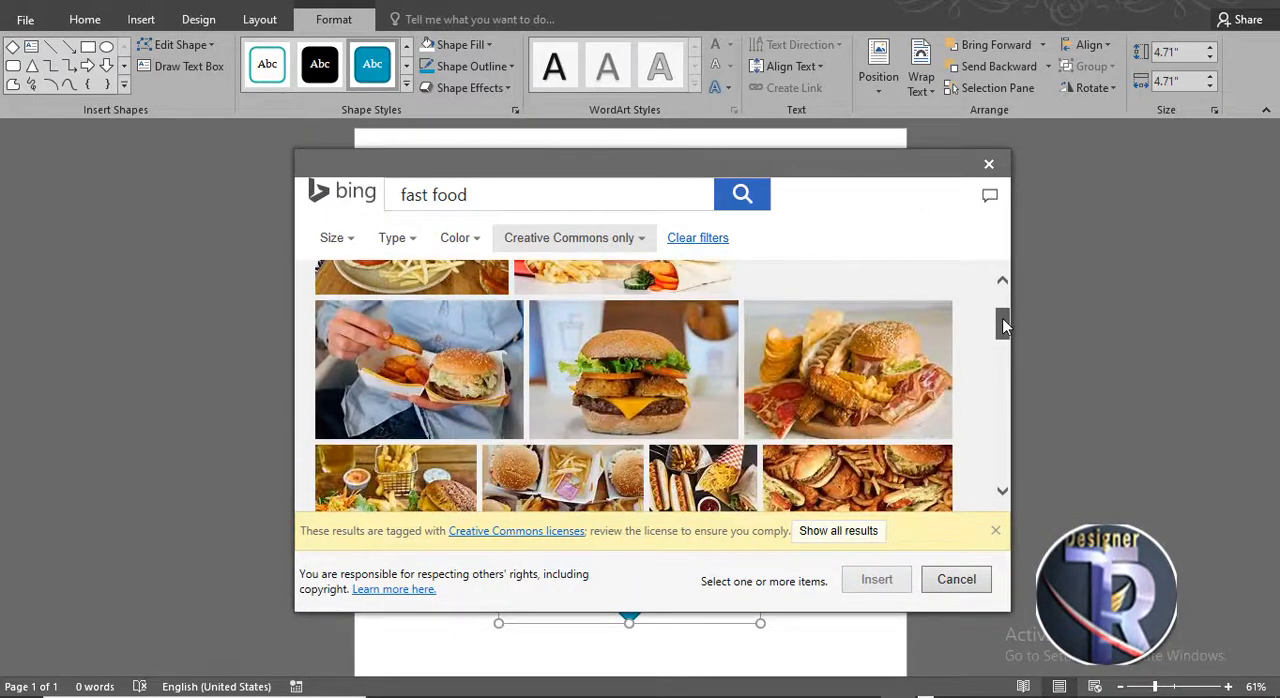
{"action": "left_click", "coordinate": [897, 365]}
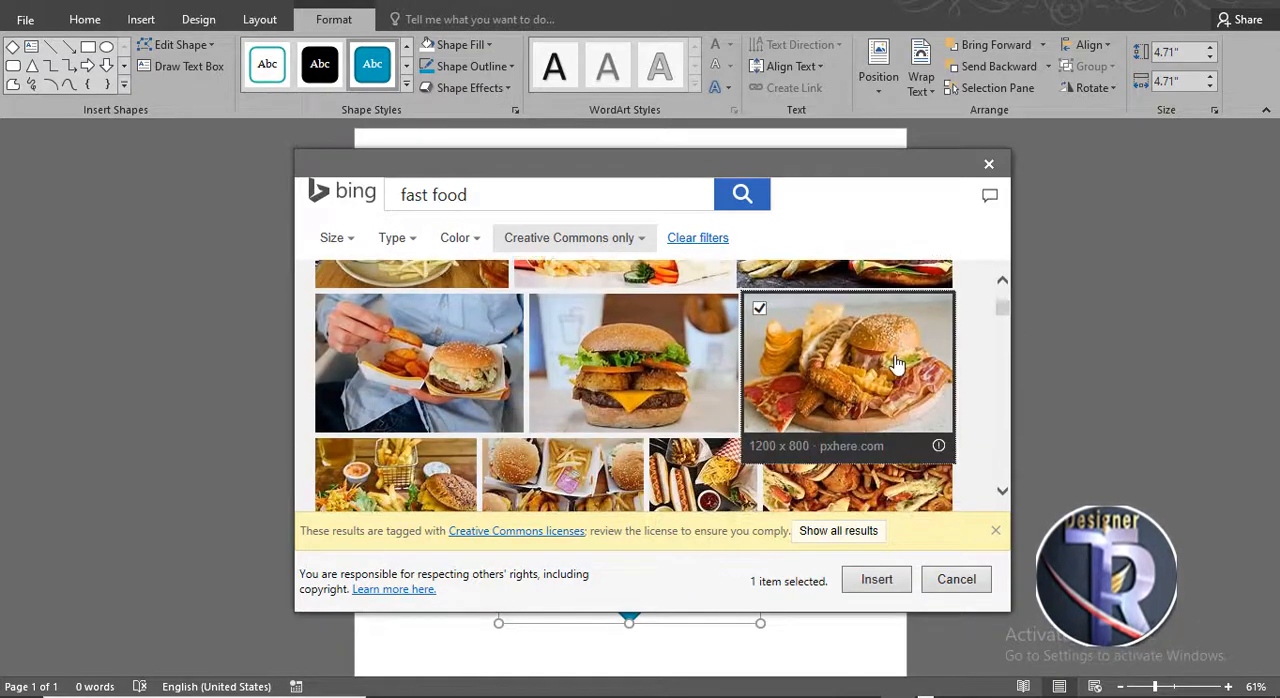
{"action": "left_click", "coordinate": [876, 579]}
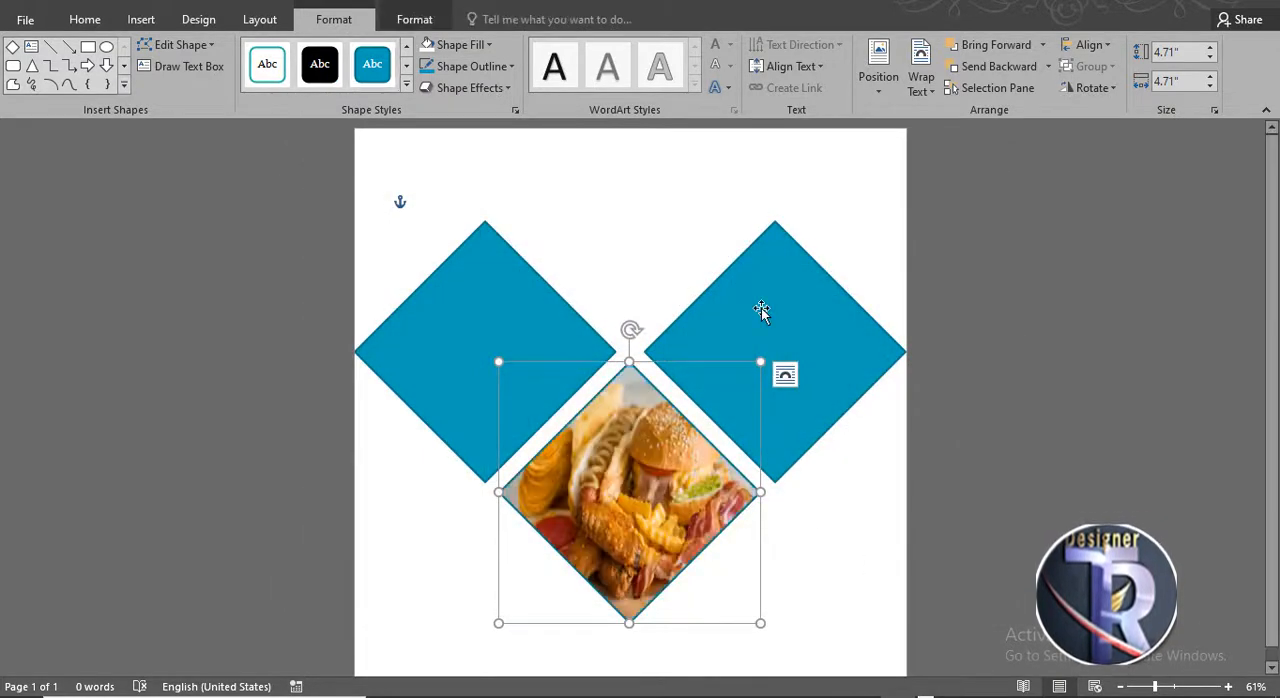
- Fill the right diamond with a Bing fast food picture of a burger and fries on a board
{"action": "left_click", "coordinate": [761, 308]}
{"action": "left_click", "coordinate": [460, 44]}
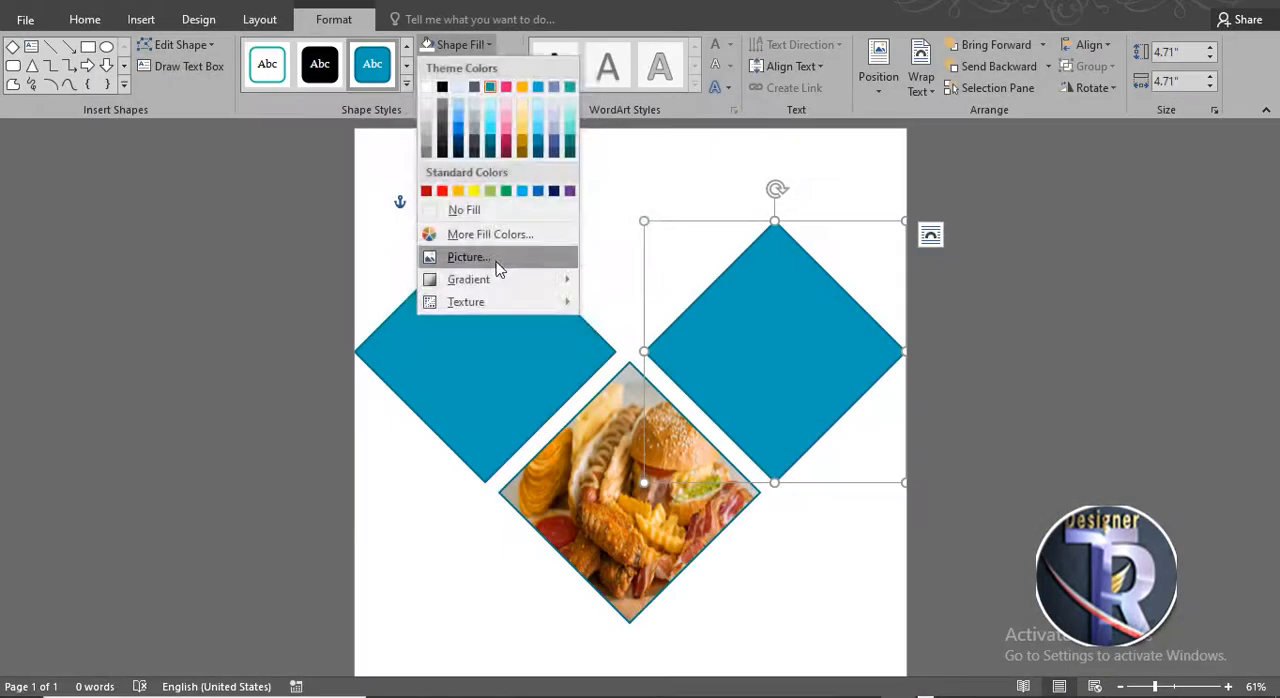
{"action": "left_click", "coordinate": [469, 257]}
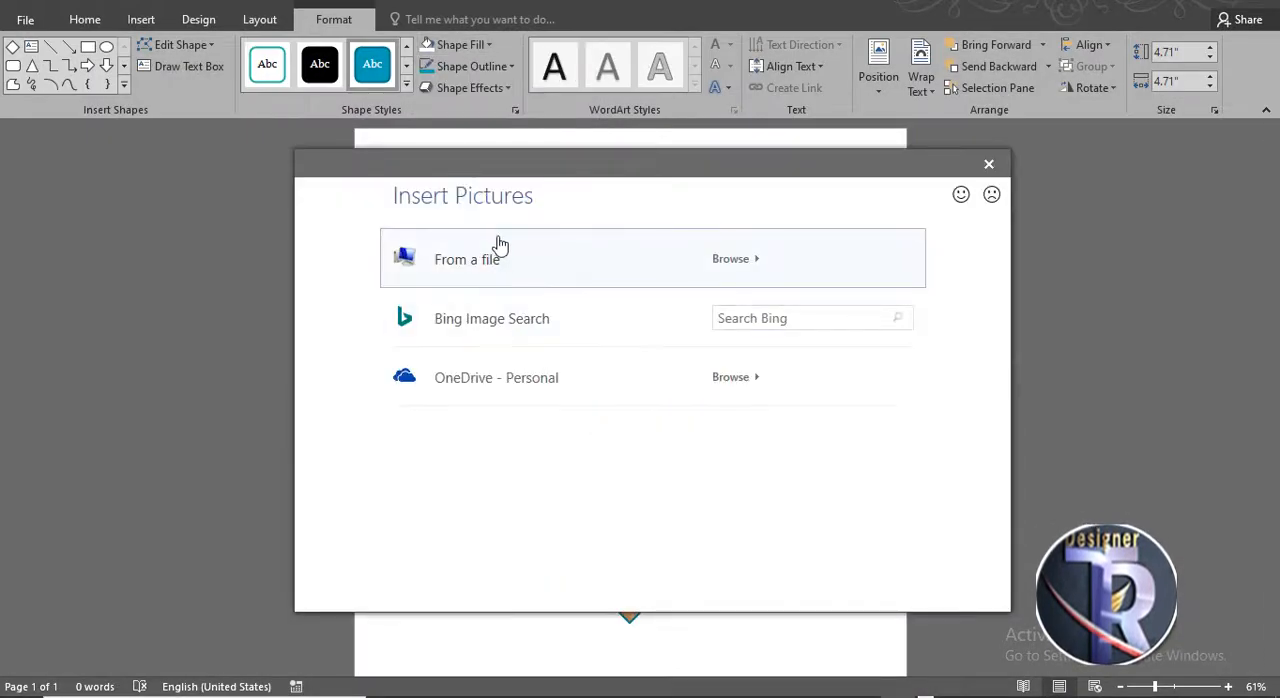
{"action": "left_click", "coordinate": [494, 316]}
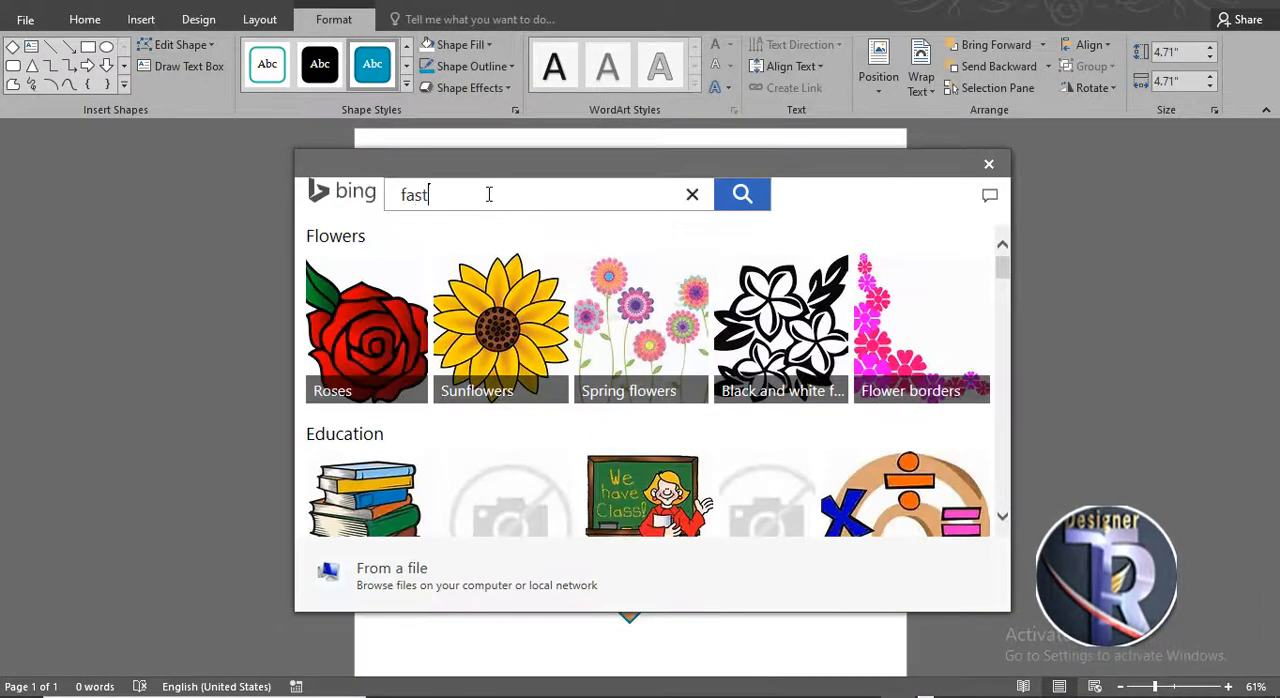
{"action": "type", "text": "fast food"}
{"action": "key", "text": "Return"}
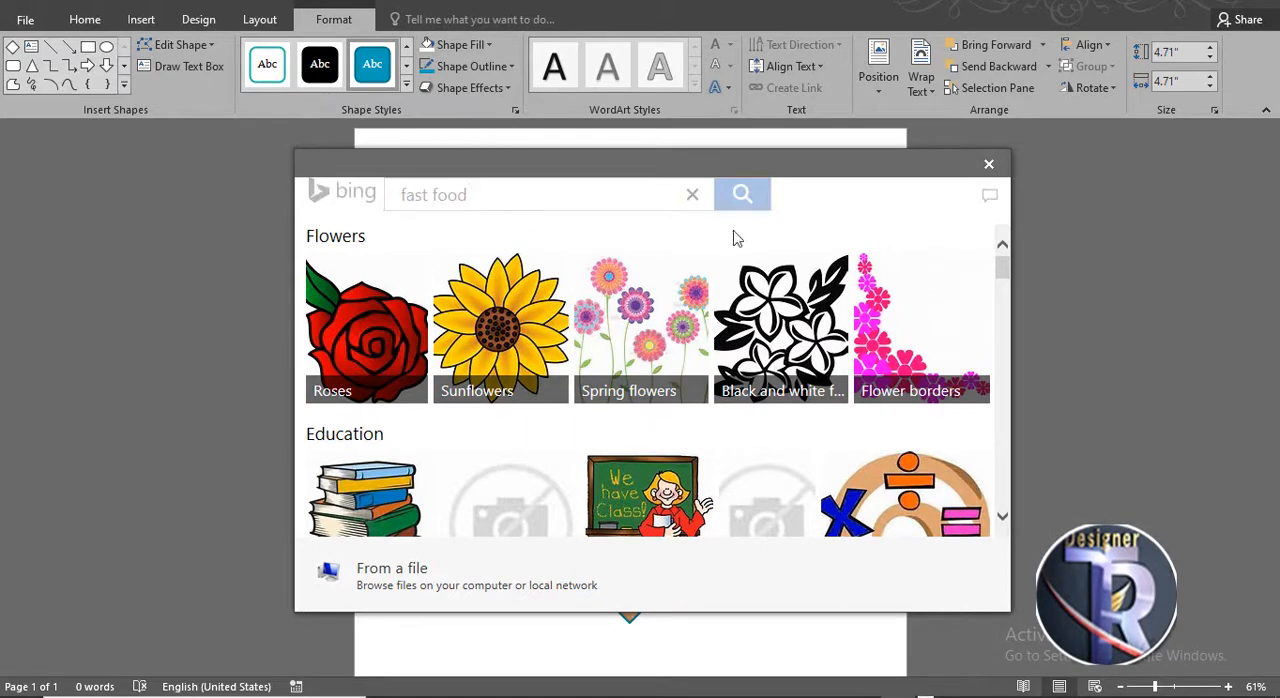
{"action": "scroll", "coordinate": [646, 371], "scroll_direction": "down", "scroll_amount": 4}
{"action": "left_click", "coordinate": [434, 377]}
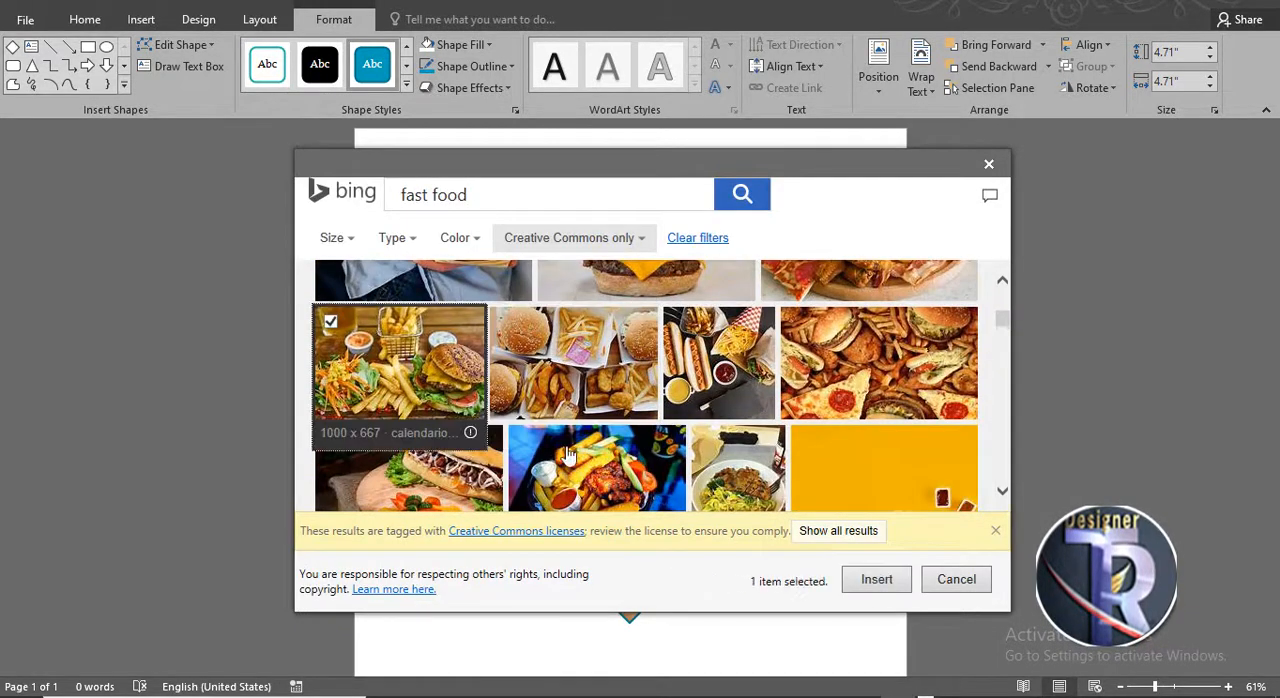
{"action": "left_click", "coordinate": [879, 580]}
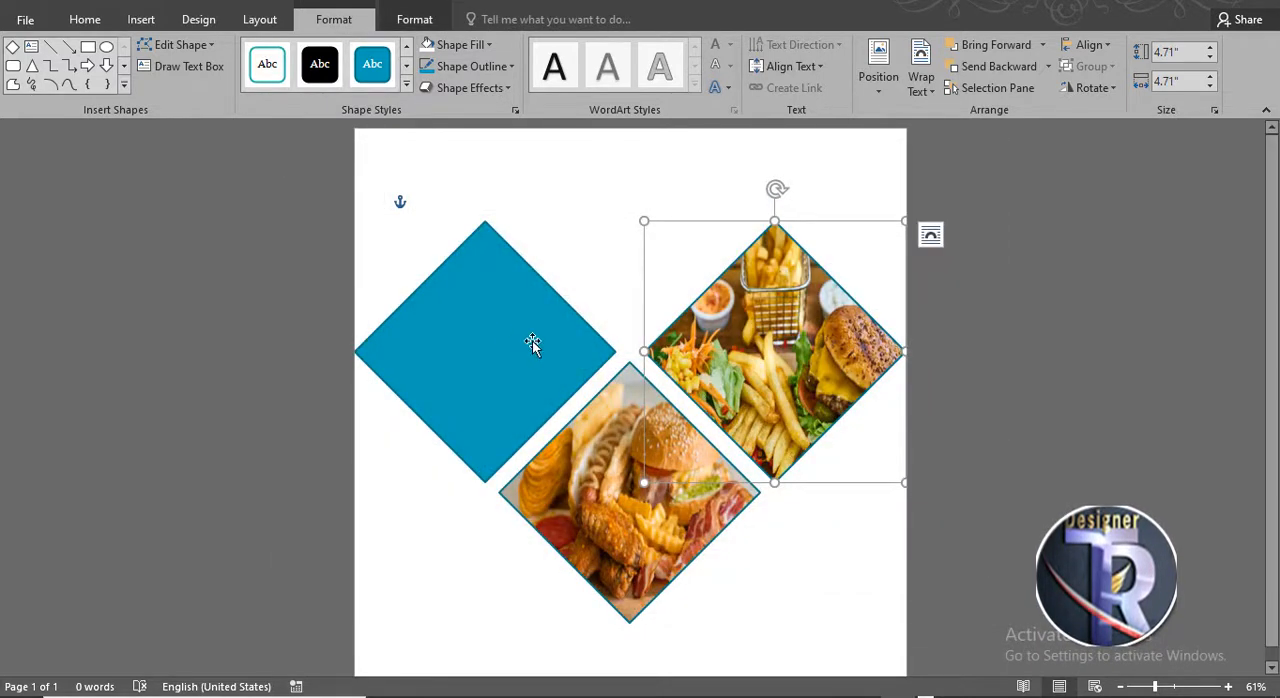
- Start a picture fill for the left diamond and search Bing images for fast food
{"action": "left_click", "coordinate": [532, 343]}
{"action": "left_click", "coordinate": [455, 44]}
{"action": "left_click", "coordinate": [518, 263]}
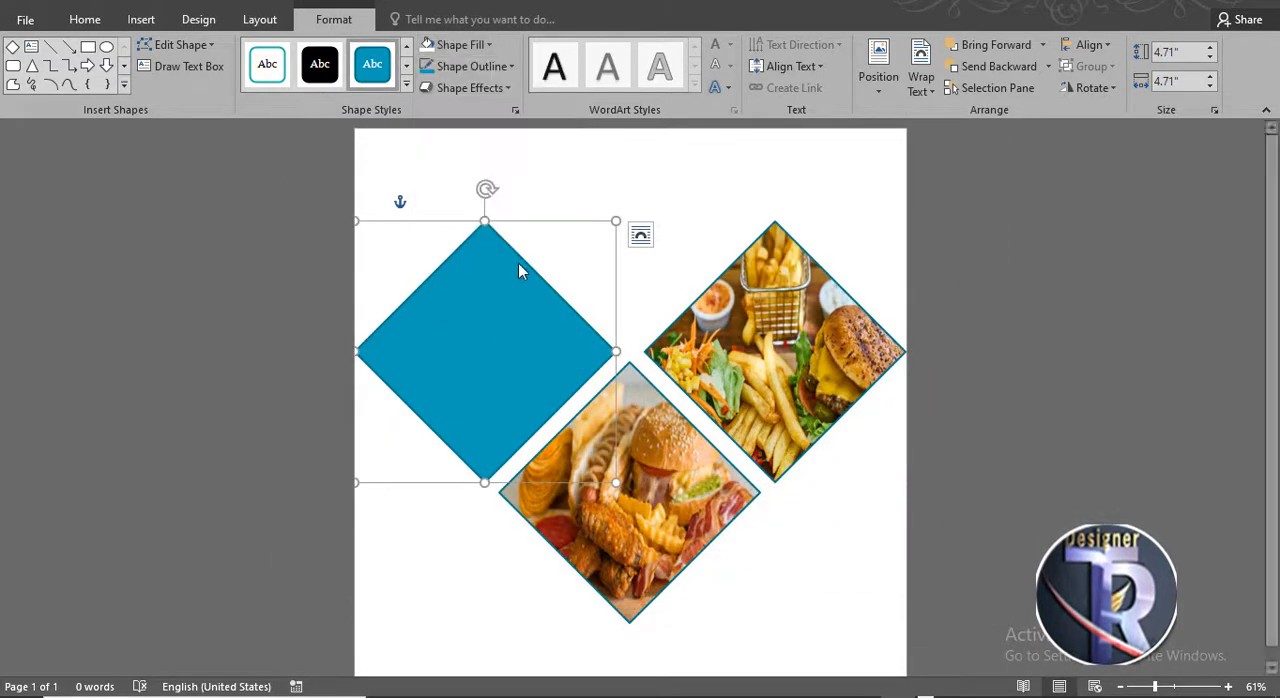
{"action": "left_click", "coordinate": [549, 318]}
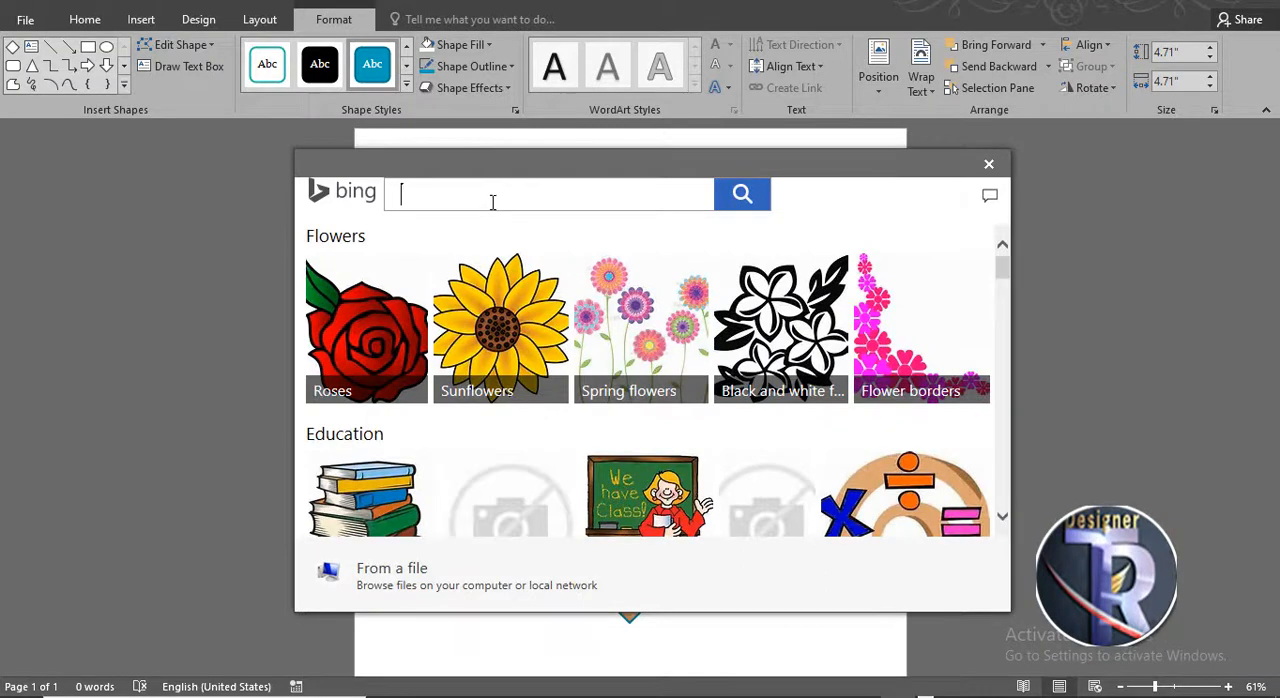
{"action": "type", "text": "fast fo"}
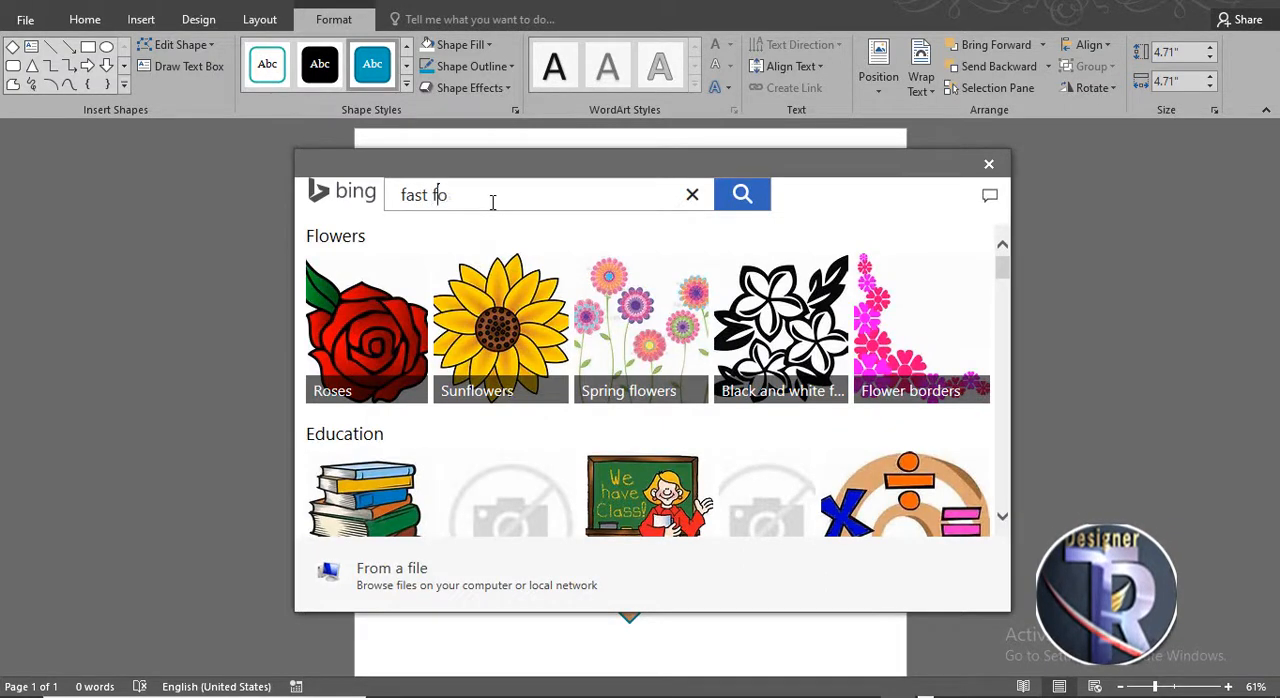
{"action": "type", "text": "od"}
{"action": "key", "text": "Return"}
- Browse the fast food results and insert a sandwich photo into the left diamond
{"action": "scroll", "coordinate": [600, 380], "scroll_direction": "down", "scroll_amount": 8}
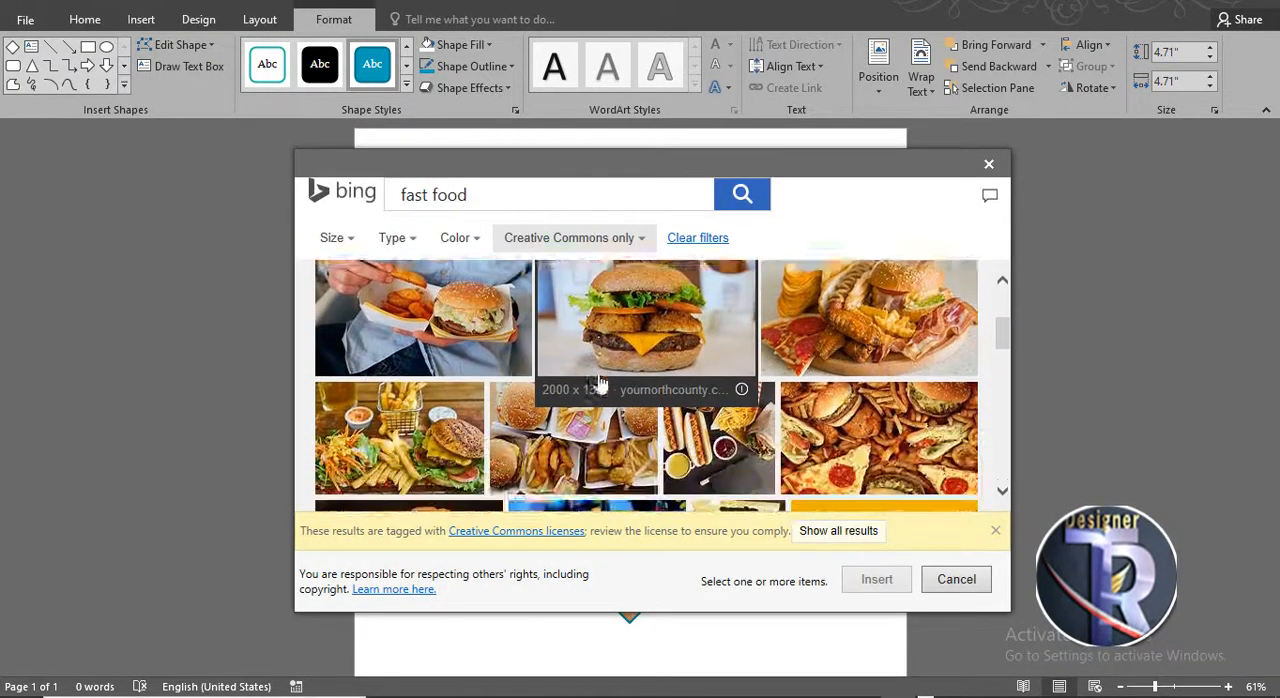
{"action": "scroll", "coordinate": [590, 395], "scroll_direction": "down", "scroll_amount": 5}
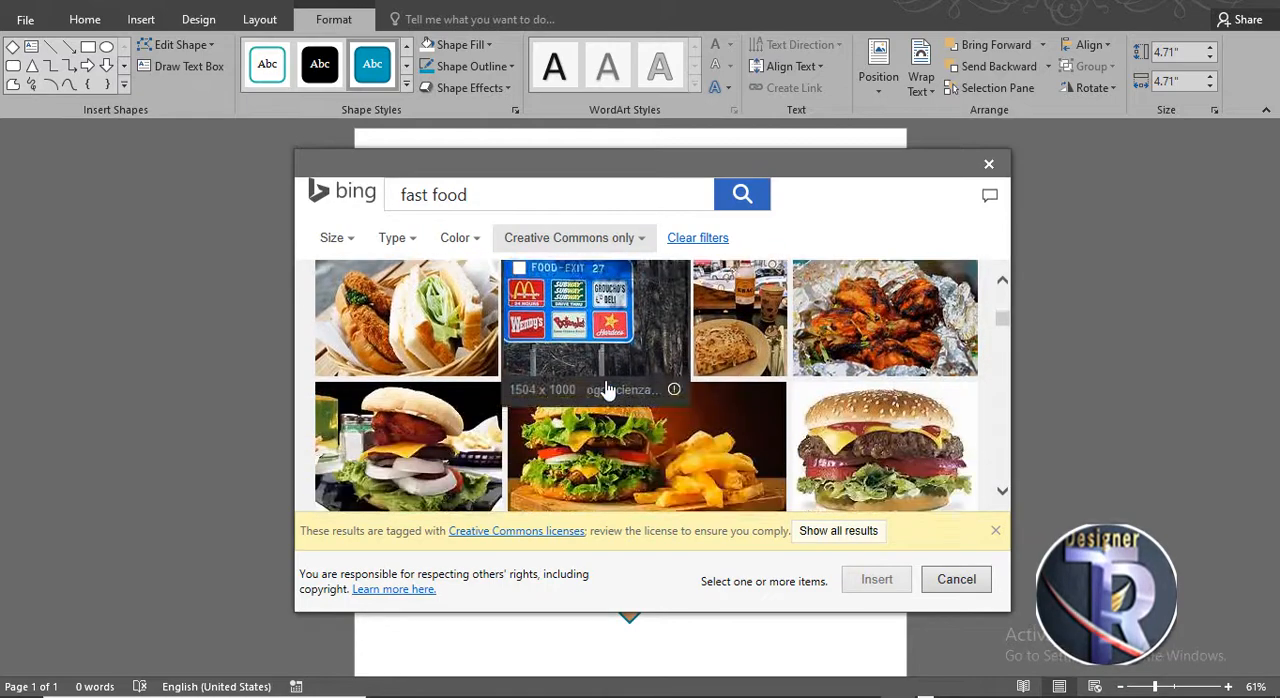
{"action": "scroll", "coordinate": [613, 345], "scroll_direction": "down", "scroll_amount": 3}
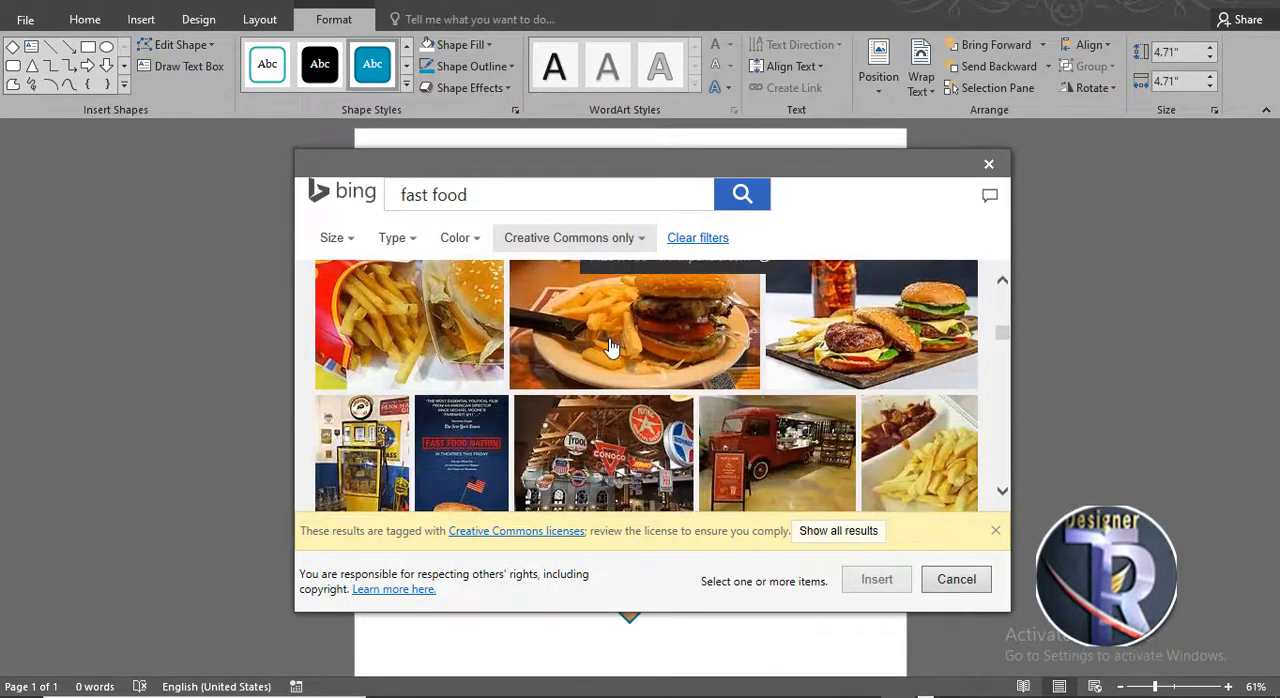
{"action": "scroll", "coordinate": [613, 345], "scroll_direction": "up", "scroll_amount": 5}
{"action": "scroll", "coordinate": [613, 345], "scroll_direction": "down", "scroll_amount": 3}
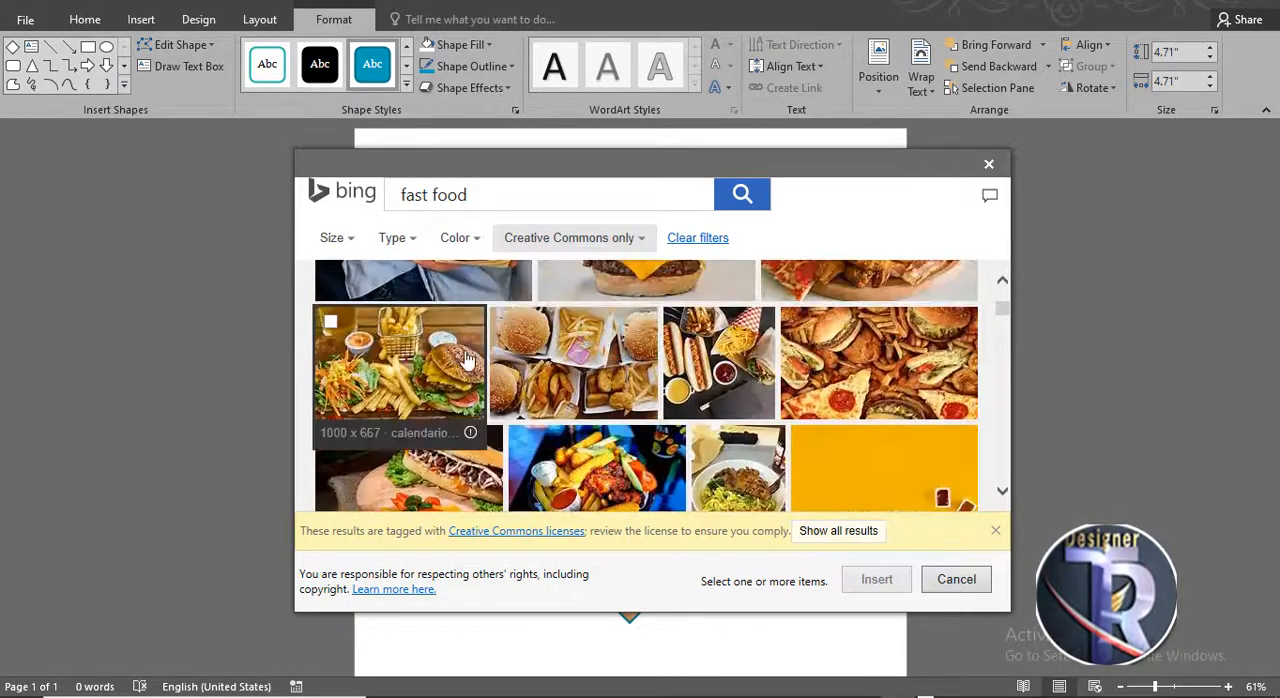
{"action": "scroll", "coordinate": [613, 345], "scroll_direction": "up", "scroll_amount": 3}
{"action": "left_click", "coordinate": [409, 335]}
{"action": "left_click", "coordinate": [874, 580]}
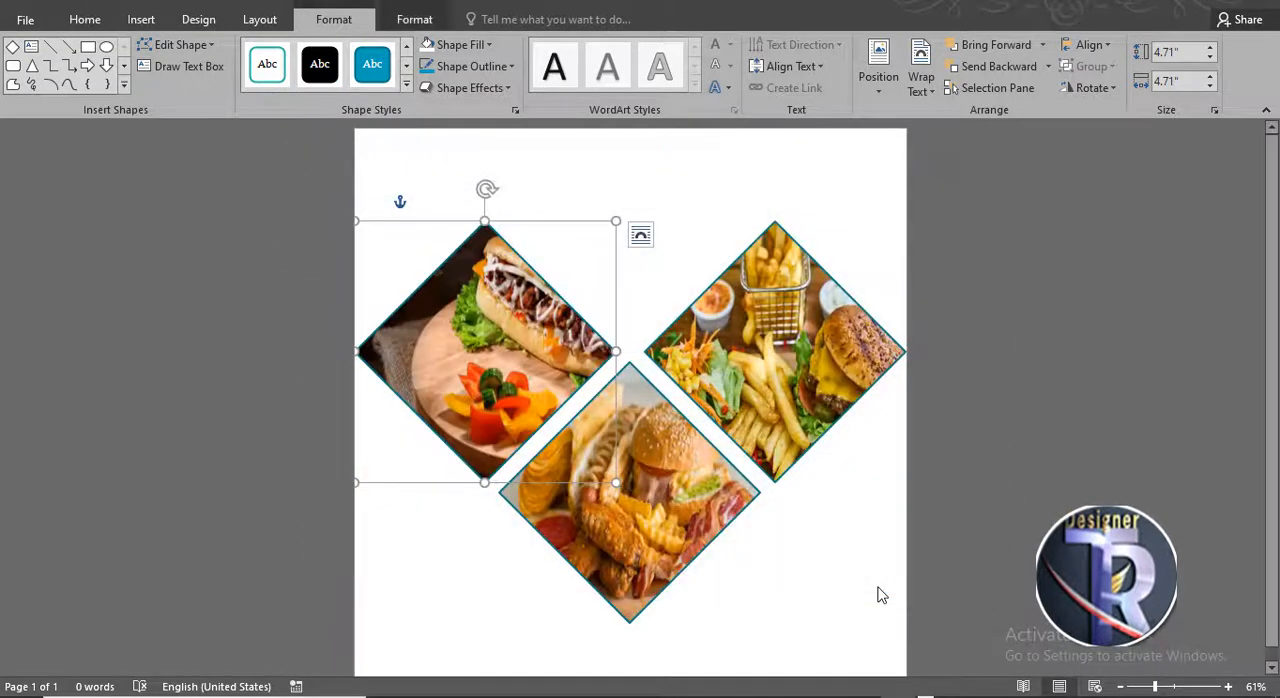
- Select all three picture-filled diamonds and group them into one object
{"action": "left_click", "coordinate": [787, 325], "text": "shift"}
{"action": "left_click", "coordinate": [620, 513], "text": "shift"}
{"action": "right_click", "coordinate": [618, 462]}
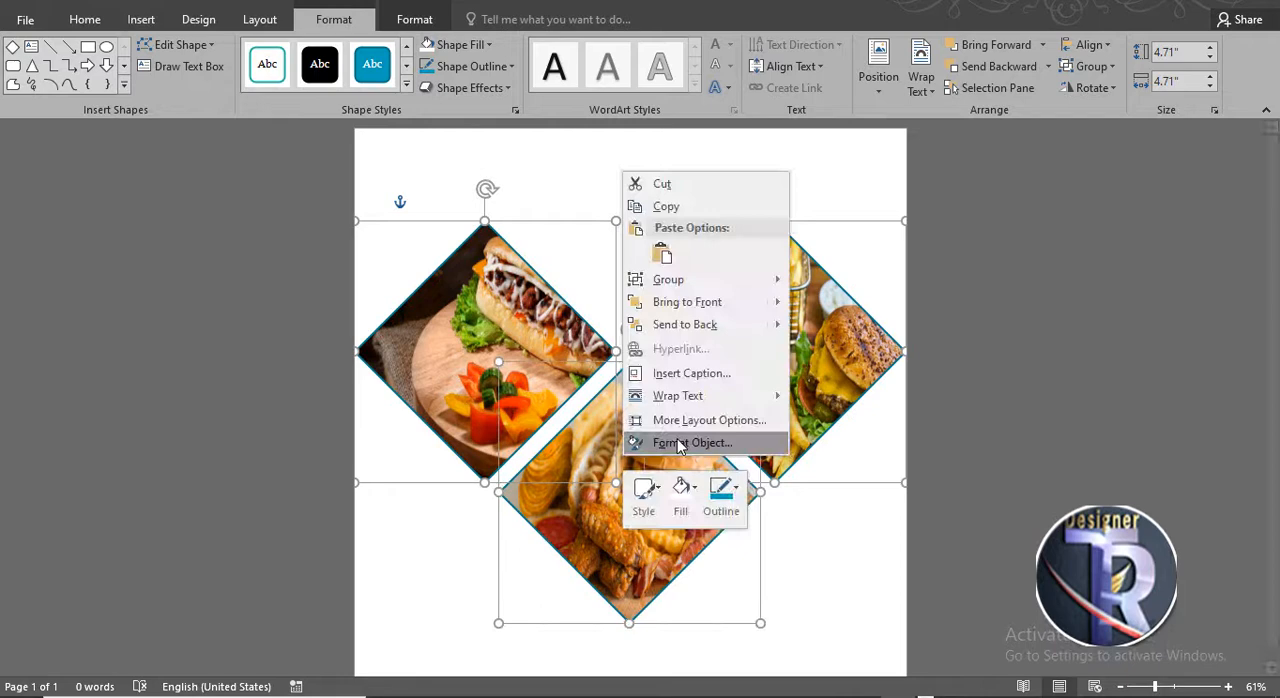
{"action": "mouse_move", "coordinate": [745, 284]}
{"action": "left_click", "coordinate": [820, 280]}
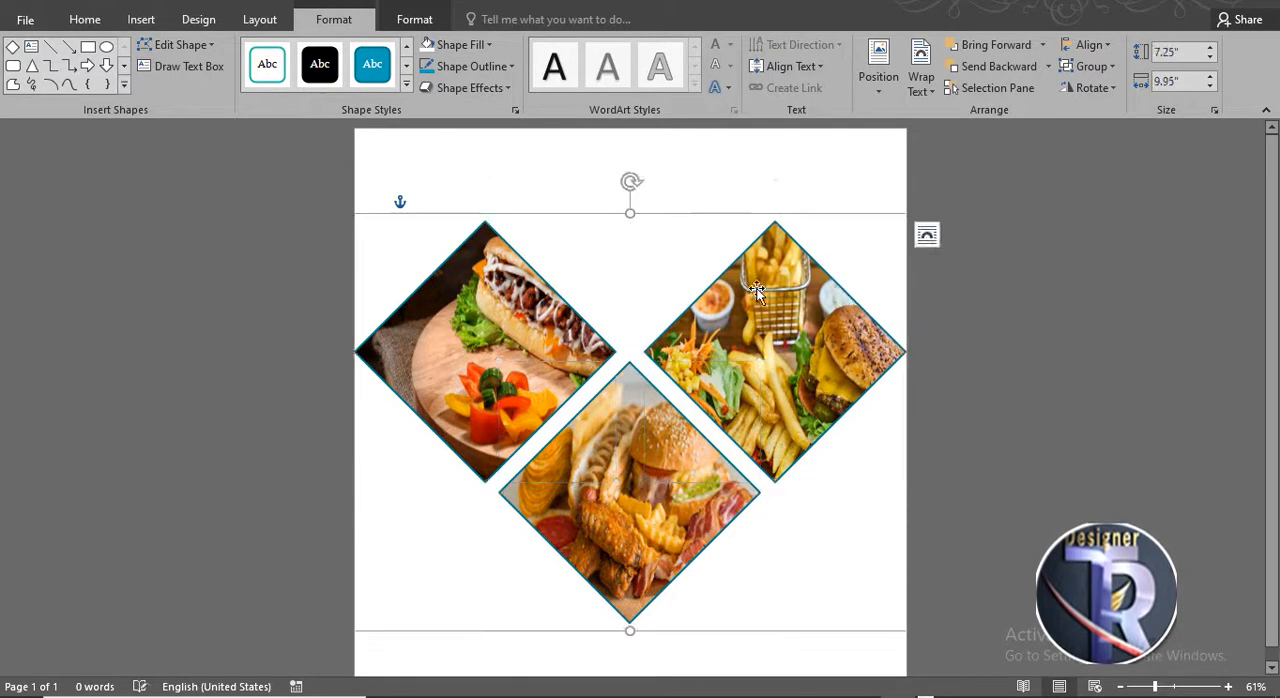
- Set the grouped diamonds' outline colour to white
{"action": "left_click", "coordinate": [474, 65]}
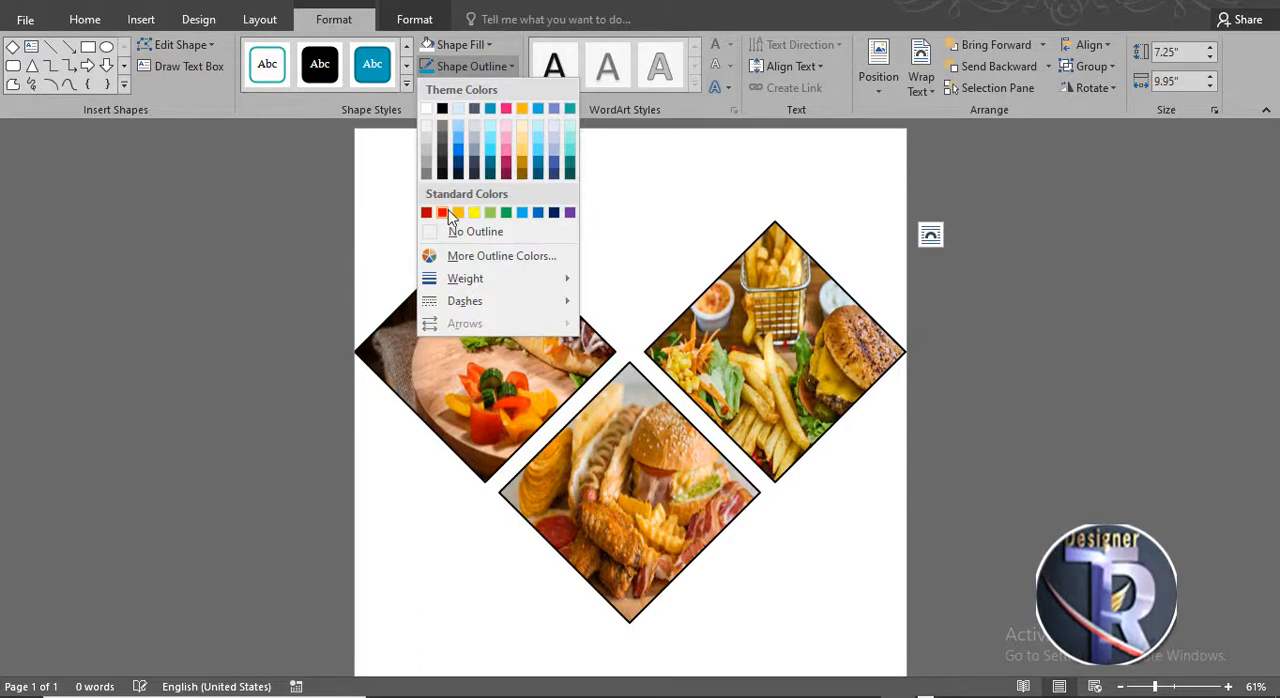
{"action": "left_click", "coordinate": [431, 131]}
- Move the diamond group down the page and enlarge it to about 9.22 by 12.64 inches
{"action": "left_click_drag", "start_coordinate": [668, 538], "coordinate": [586, 496]}
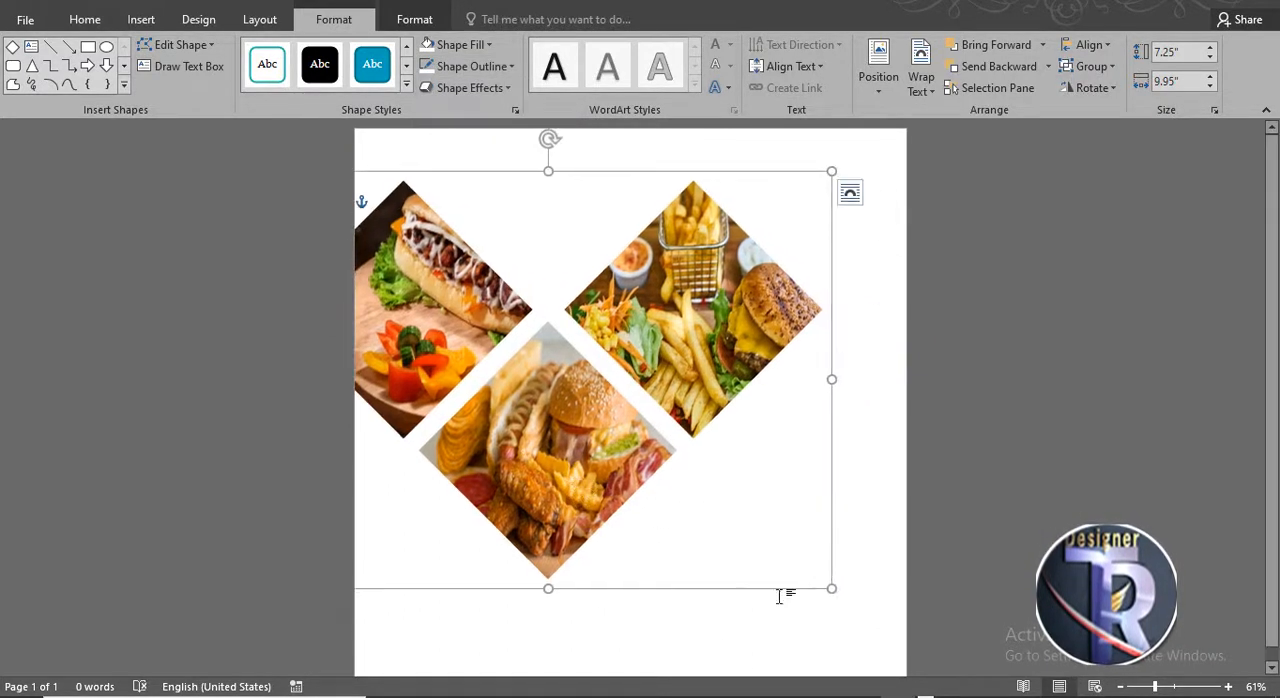
{"action": "left_click_drag", "start_coordinate": [834, 591], "coordinate": [908, 660]}
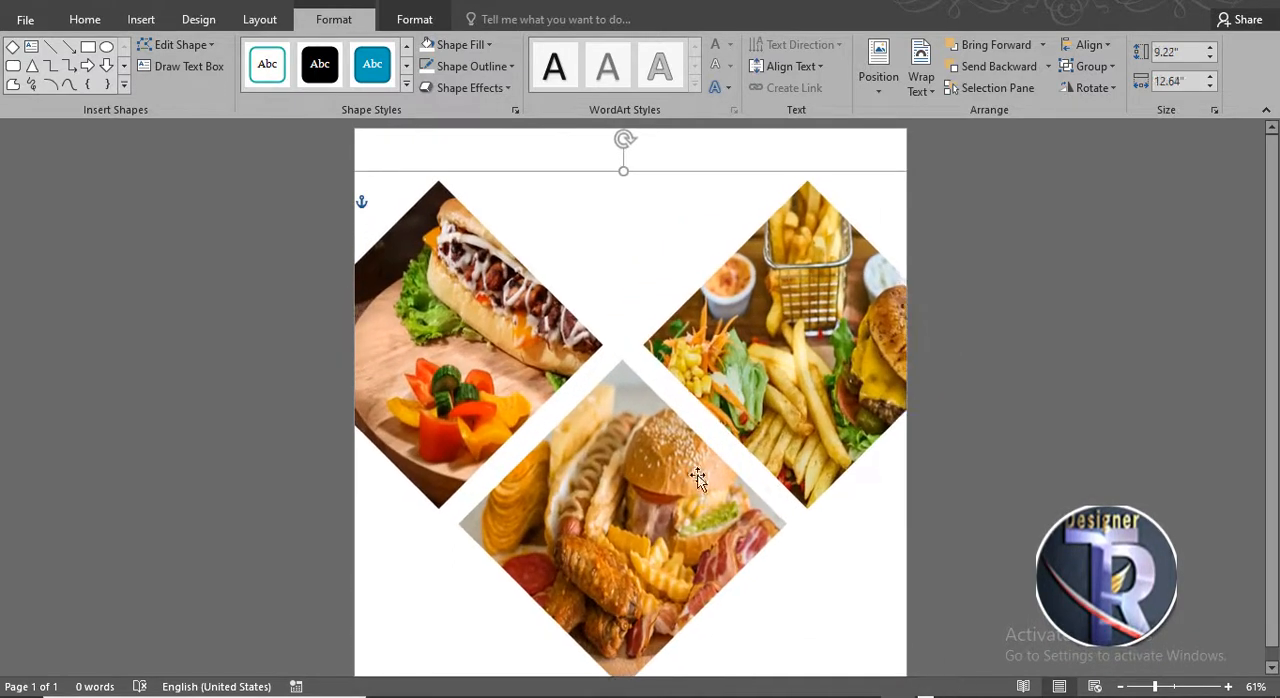
{"action": "mouse_move", "coordinate": [711, 562]}
{"action": "left_mouse_down"}
{"action": "mouse_move", "coordinate": [715, 582]}
{"action": "mouse_move", "coordinate": [702, 572]}
{"action": "left_mouse_up"}
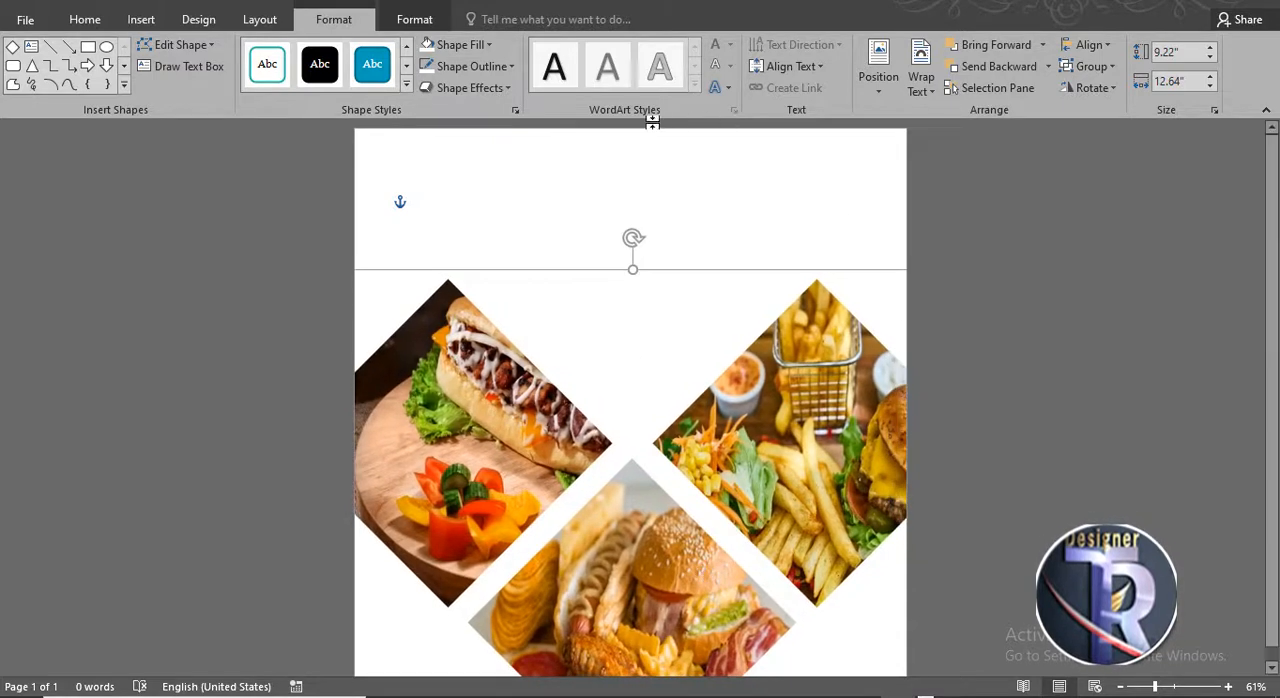
- Apply the first outer shadow effect to the diamond group
{"action": "left_click", "coordinate": [465, 88]}
{"action": "mouse_move", "coordinate": [484, 163]}
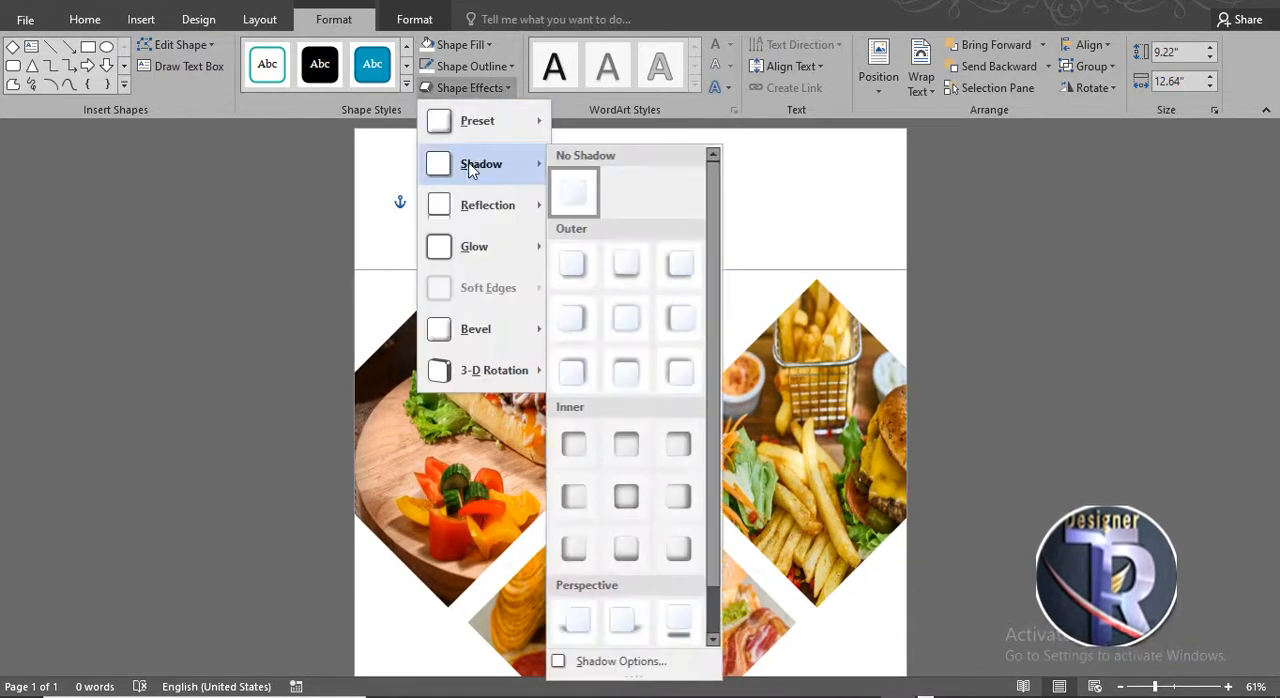
{"action": "left_click", "coordinate": [579, 265]}
{"action": "left_click", "coordinate": [1024, 365]}
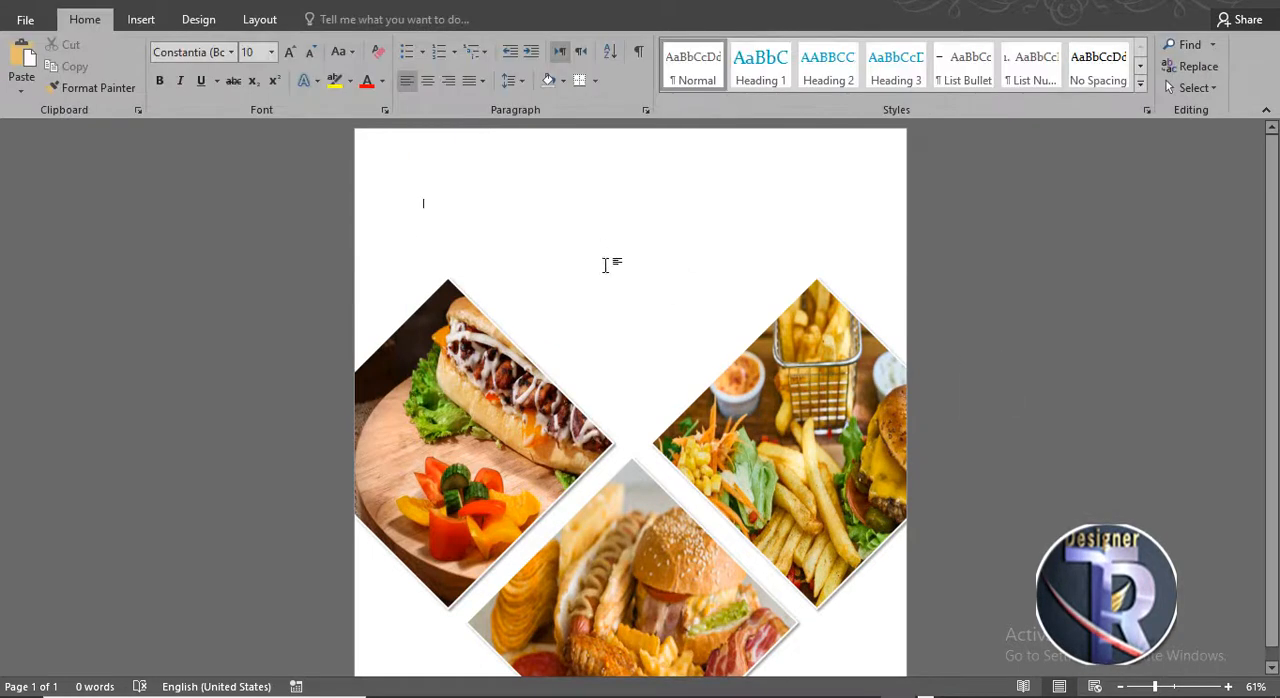
- Draw a rectangle covering the whole page and send it to the back
{"action": "left_click", "coordinate": [141, 19]}
{"action": "left_click", "coordinate": [256, 66]}
{"action": "left_click", "coordinate": [329, 140]}
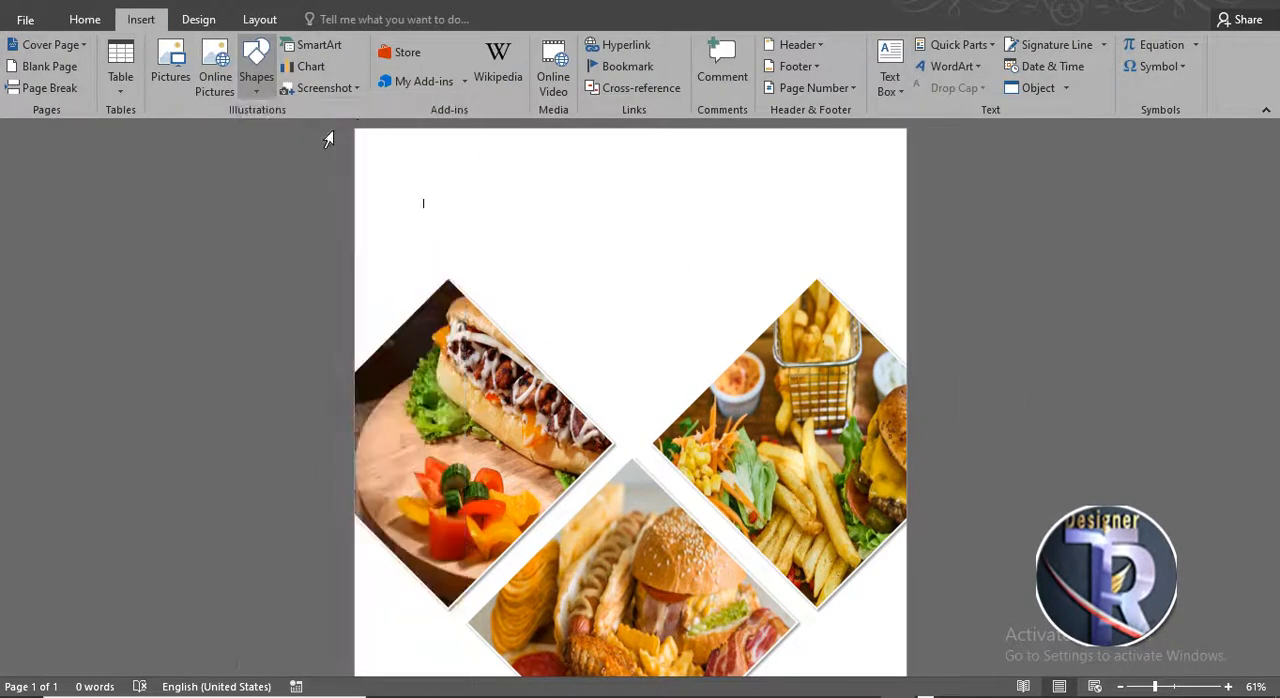
{"action": "mouse_move", "coordinate": [355, 129]}
{"action": "left_mouse_down"}
{"action": "mouse_move", "coordinate": [834, 560]}
{"action": "mouse_move", "coordinate": [923, 669]}
{"action": "left_mouse_up"}
{"action": "right_click", "coordinate": [641, 292]}
{"action": "mouse_move", "coordinate": [746, 491]}
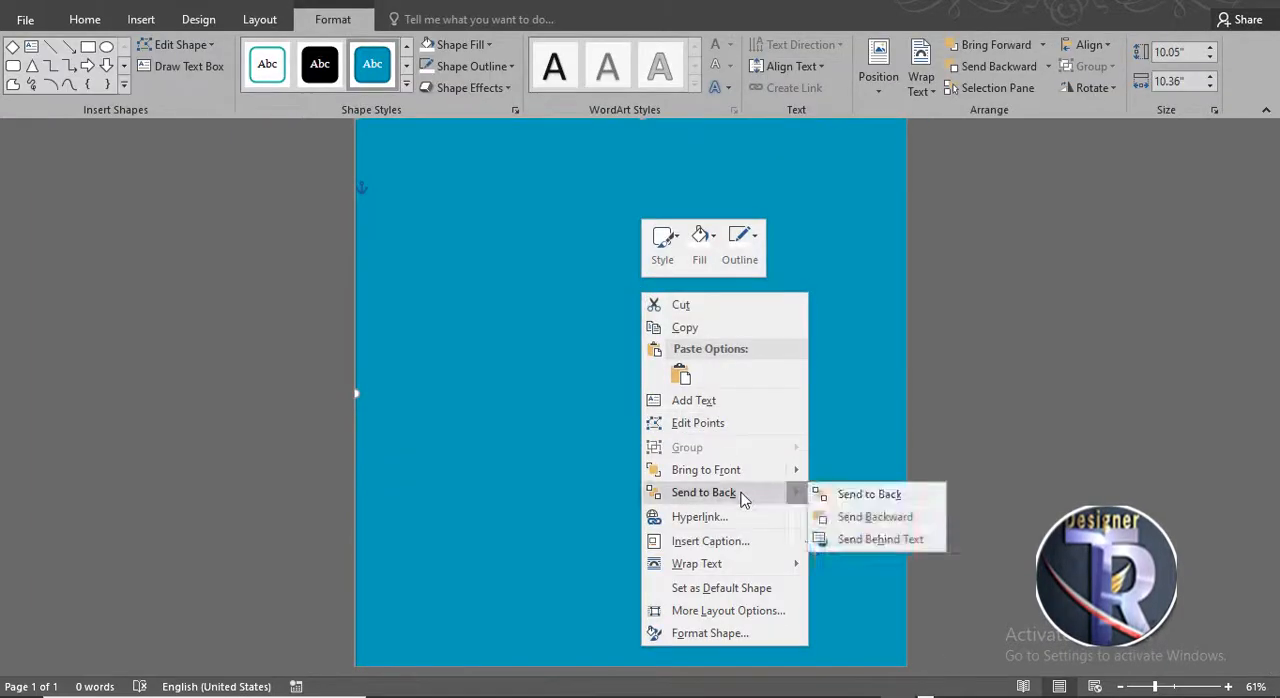
{"action": "left_click", "coordinate": [860, 492]}
- Open Format Shape for the rectangle and give it a golden preset gradient fill
{"action": "left_click", "coordinate": [706, 269]}
{"action": "right_click", "coordinate": [684, 256]}
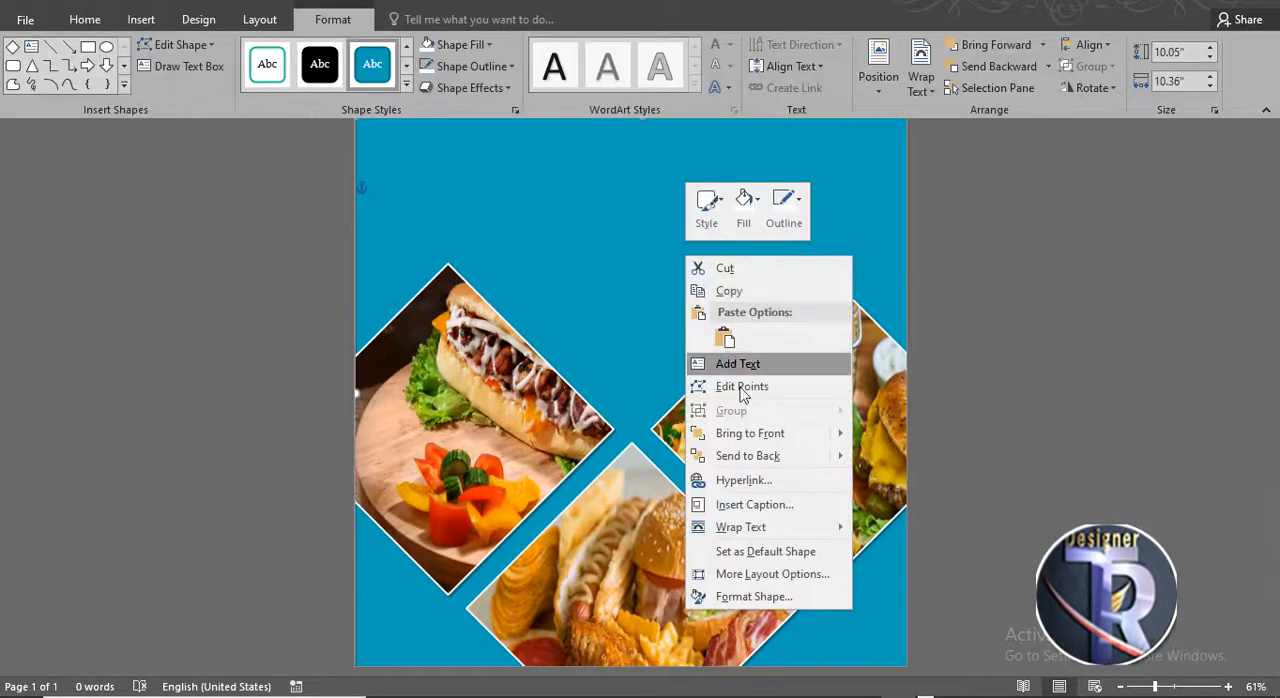
{"action": "left_click", "coordinate": [700, 597]}
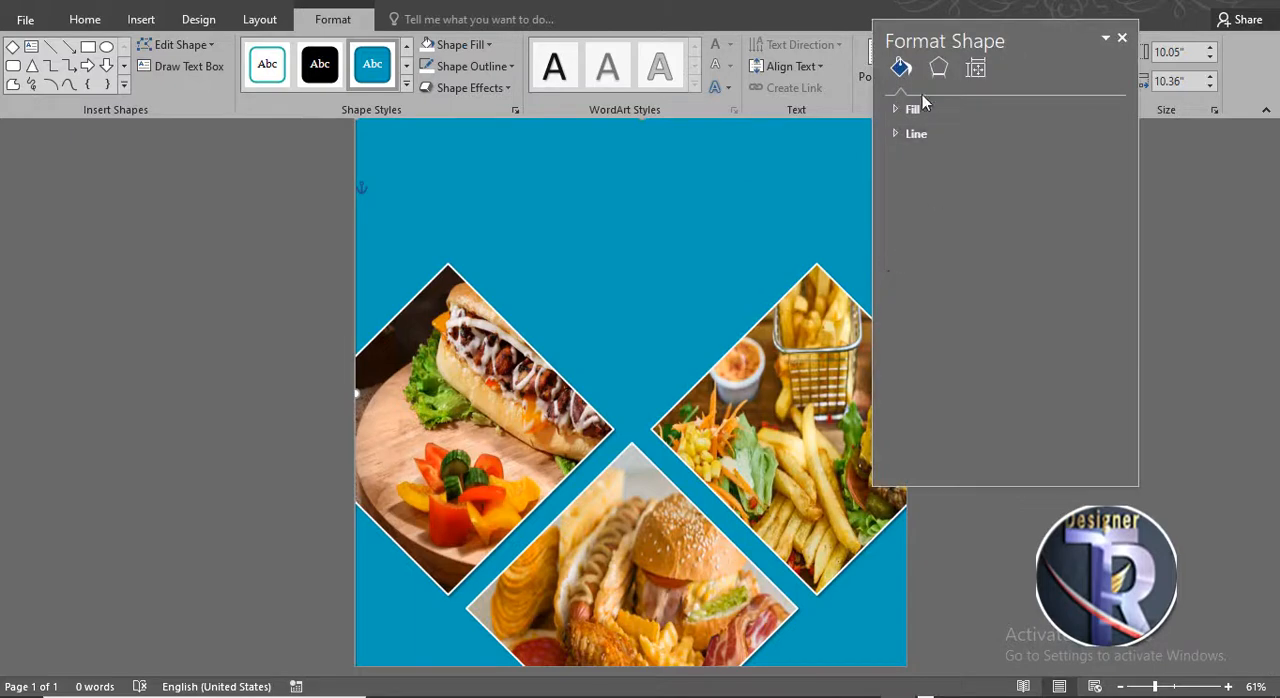
{"action": "left_click", "coordinate": [912, 108]}
{"action": "left_click", "coordinate": [935, 180]}
{"action": "left_click", "coordinate": [1087, 254]}
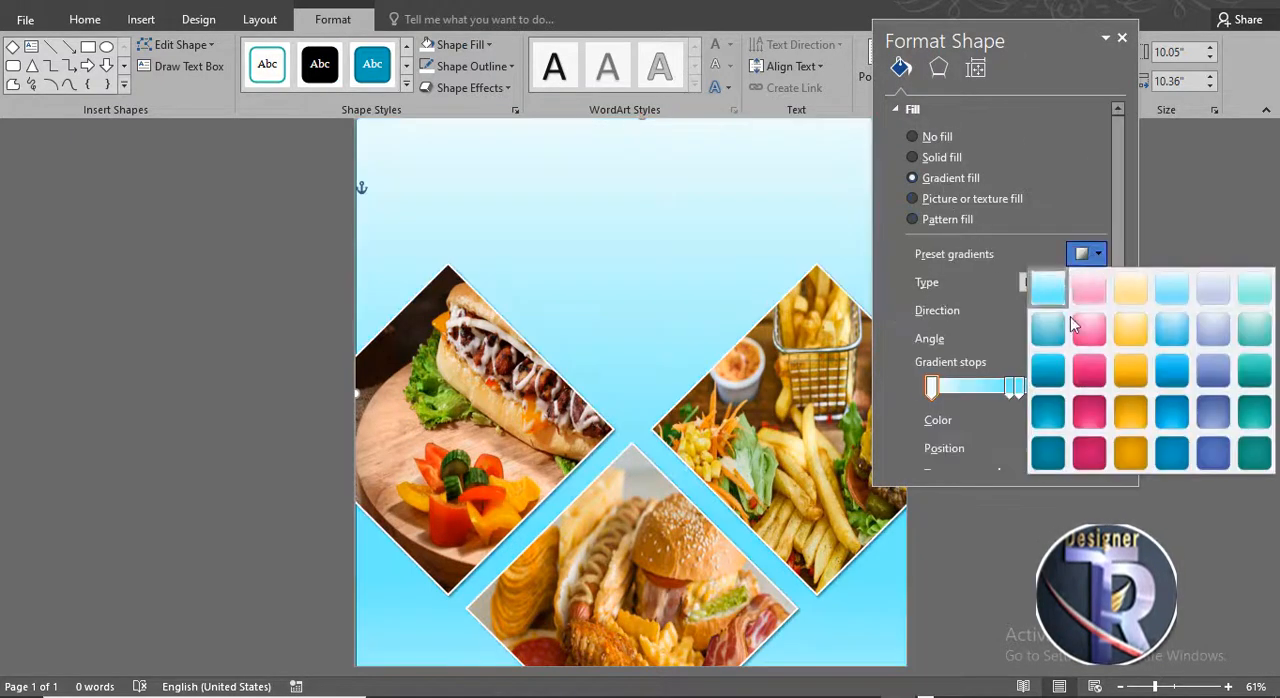
{"action": "left_click", "coordinate": [1090, 368]}
{"action": "left_click_drag", "start_coordinate": [1057, 34], "coordinate": [836, 56]}
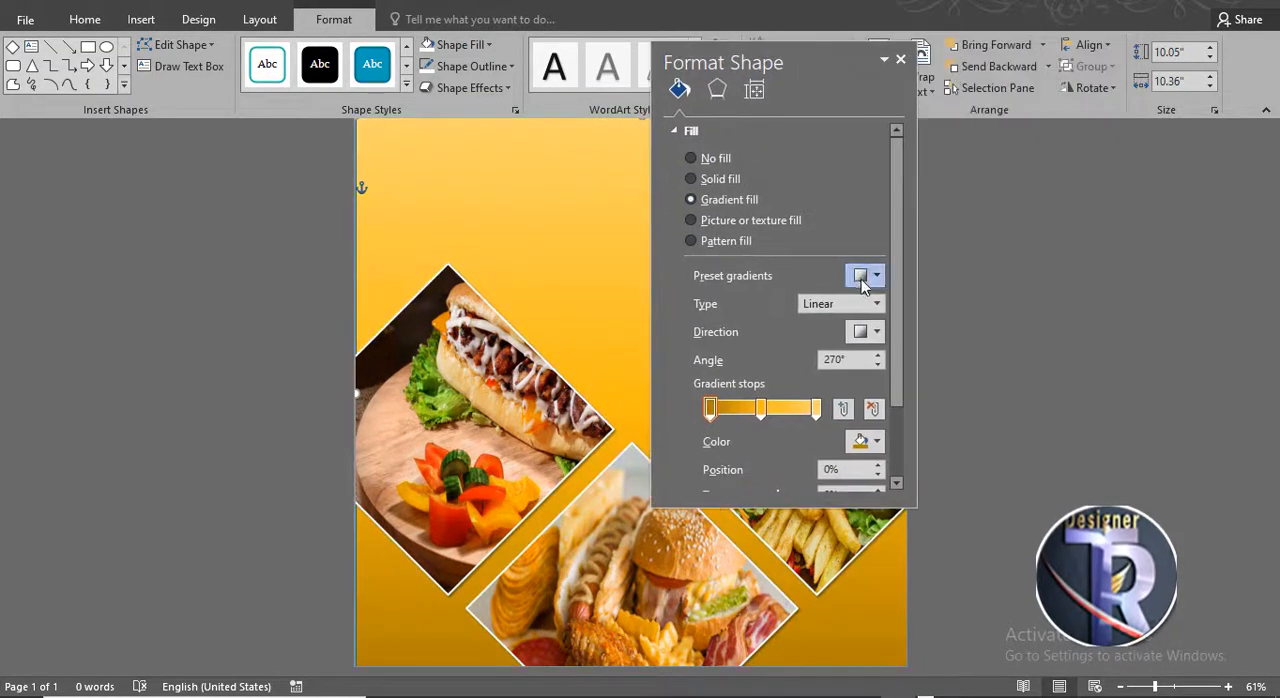
- Change the rectangle's gradient type to Radial and close the format pane
{"action": "left_click", "coordinate": [866, 275]}
{"action": "left_click", "coordinate": [950, 425]}
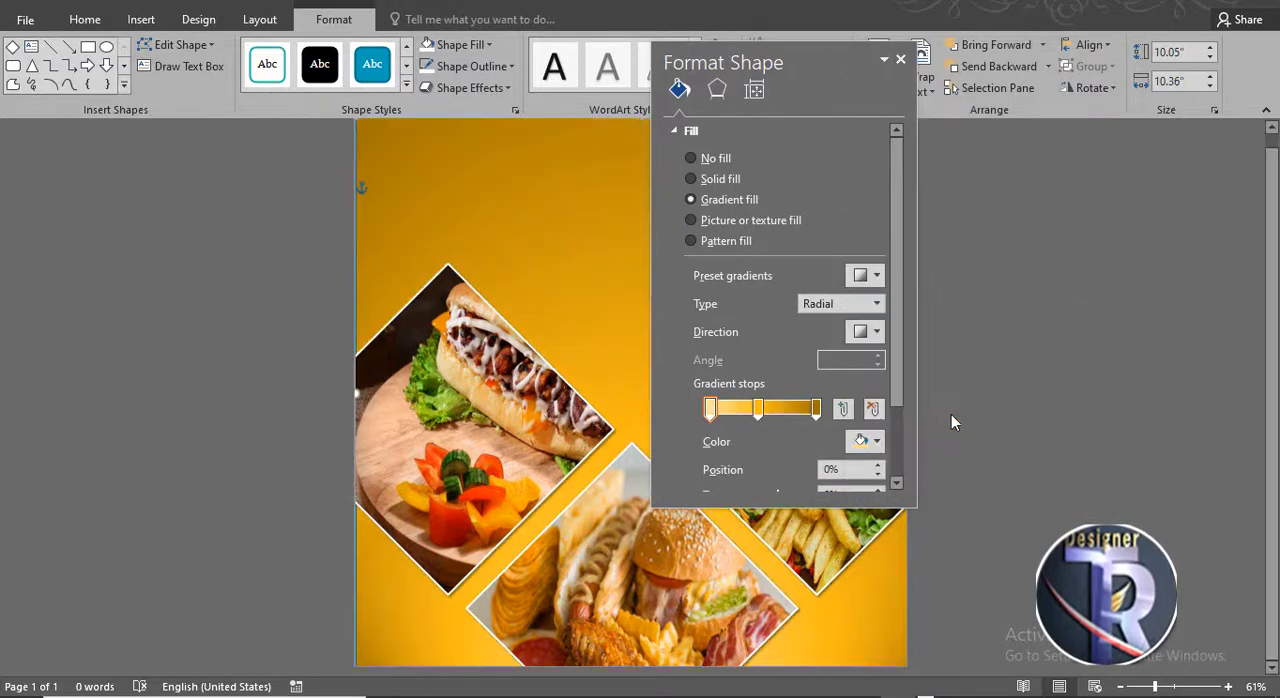
{"action": "left_click", "coordinate": [901, 59]}
- Set the diamond group's outline weight to 4½ pt
{"action": "left_click", "coordinate": [996, 340]}
{"action": "left_click", "coordinate": [836, 384]}
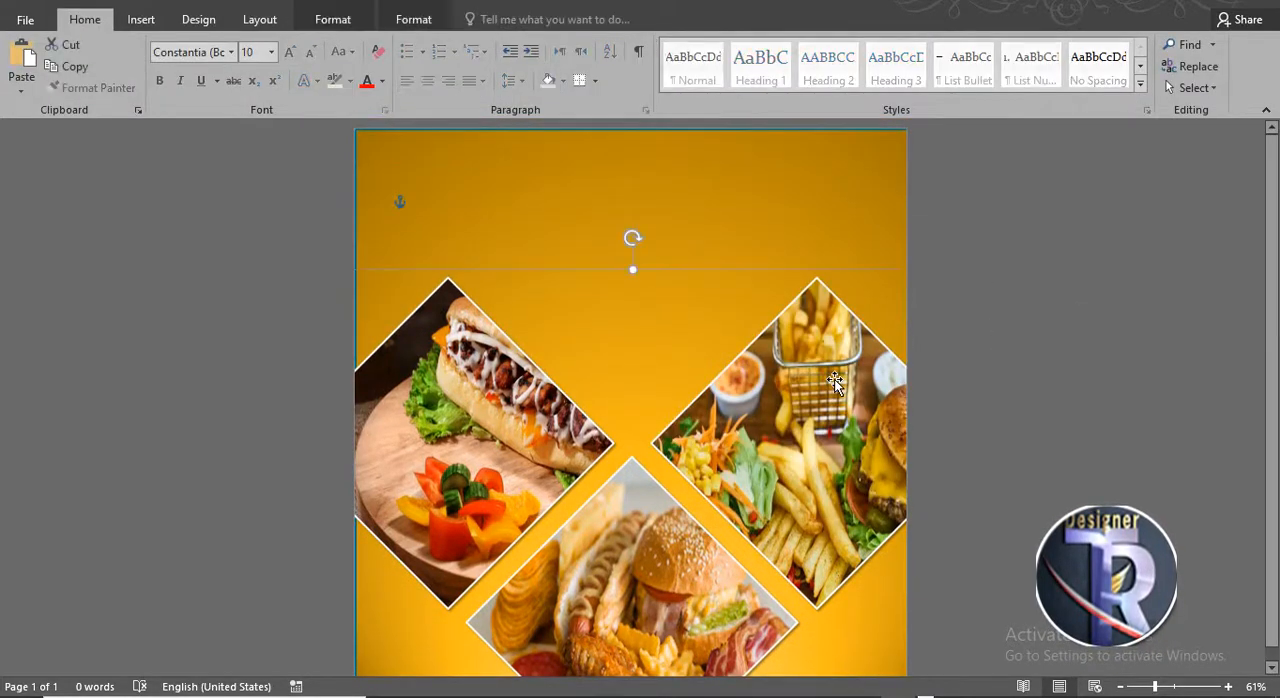
{"action": "left_click", "coordinate": [414, 19]}
{"action": "left_click", "coordinate": [333, 19]}
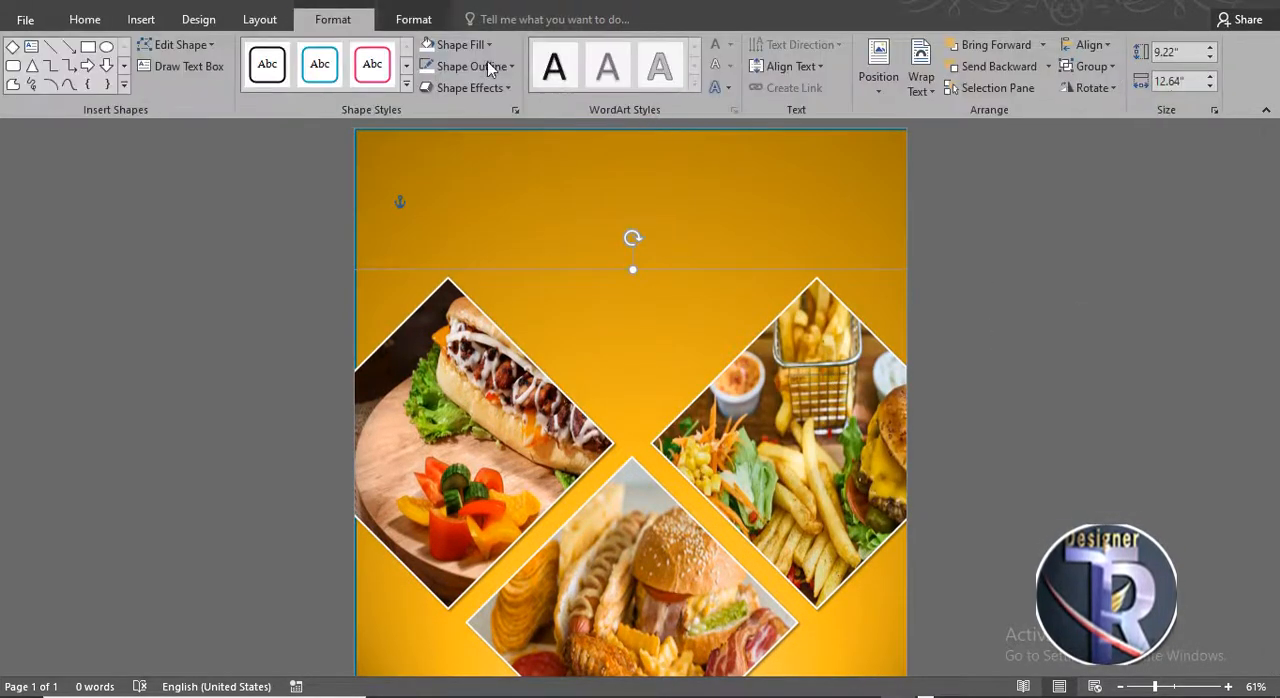
{"action": "left_click", "coordinate": [487, 64]}
{"action": "mouse_move", "coordinate": [489, 284]}
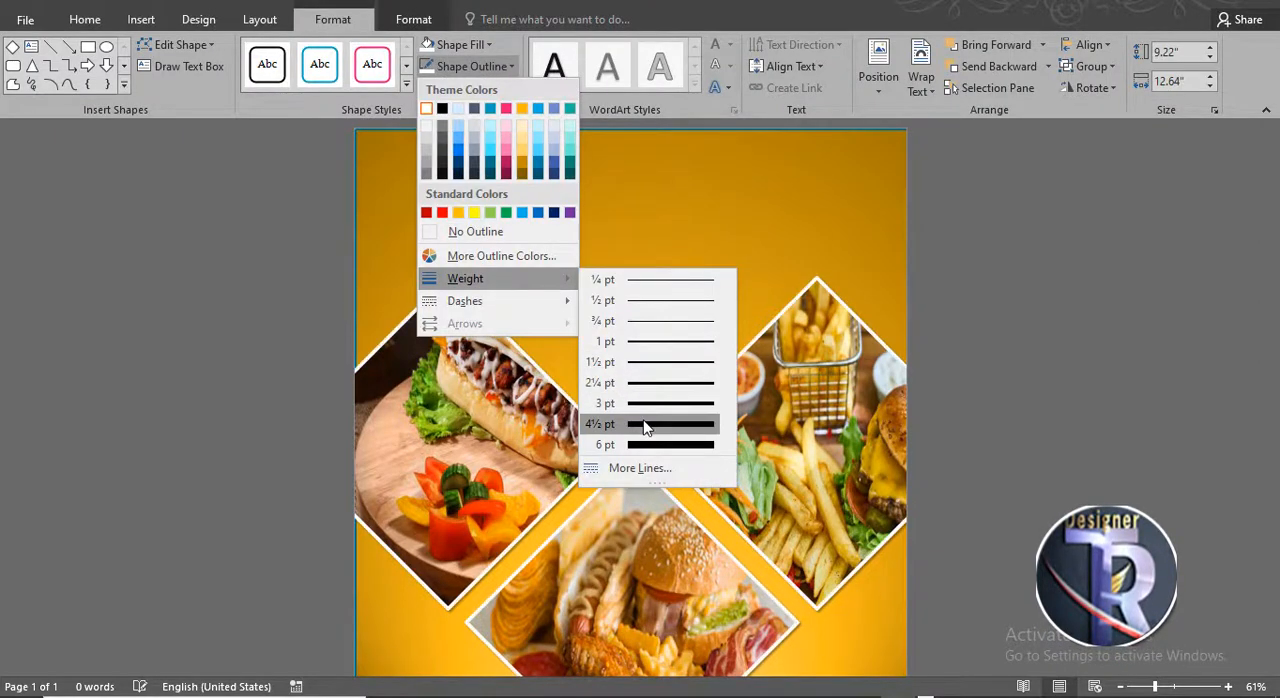
{"action": "left_click", "coordinate": [645, 426]}
{"action": "left_click", "coordinate": [968, 374]}
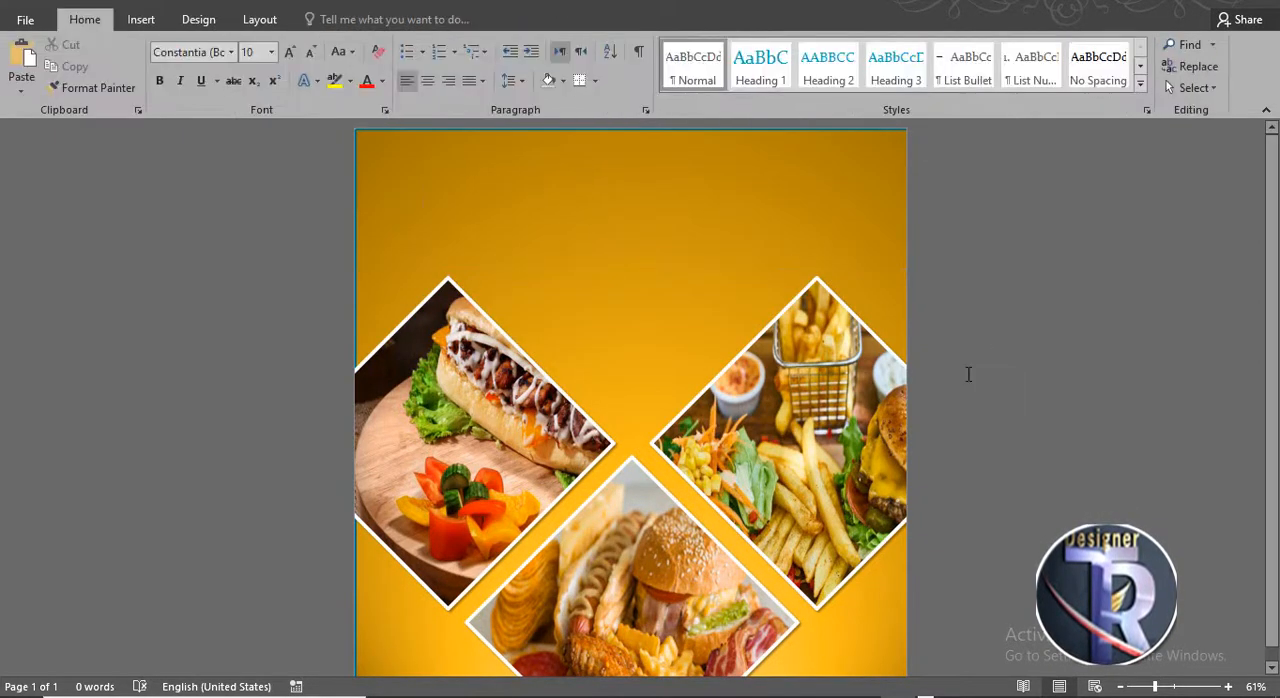
- Remove the outline from the background rectangle
{"action": "left_click", "coordinate": [618, 200]}
{"action": "left_click", "coordinate": [333, 19]}
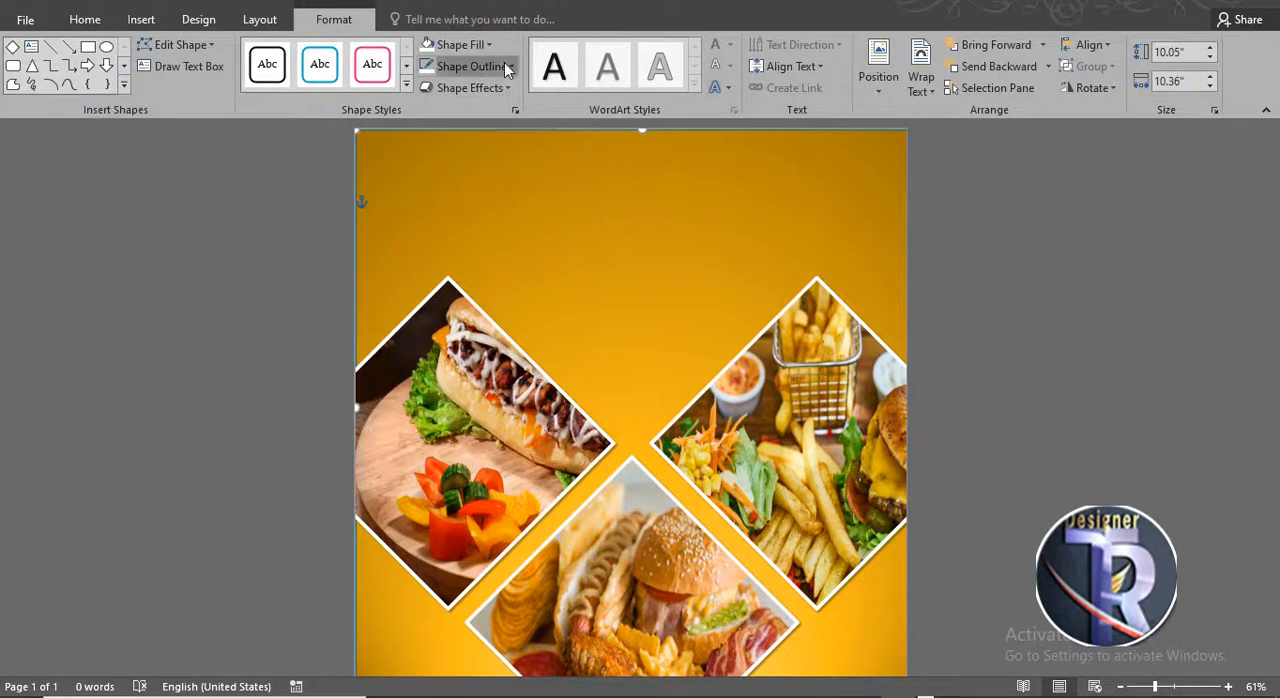
{"action": "left_click", "coordinate": [471, 66]}
{"action": "left_click", "coordinate": [476, 232]}
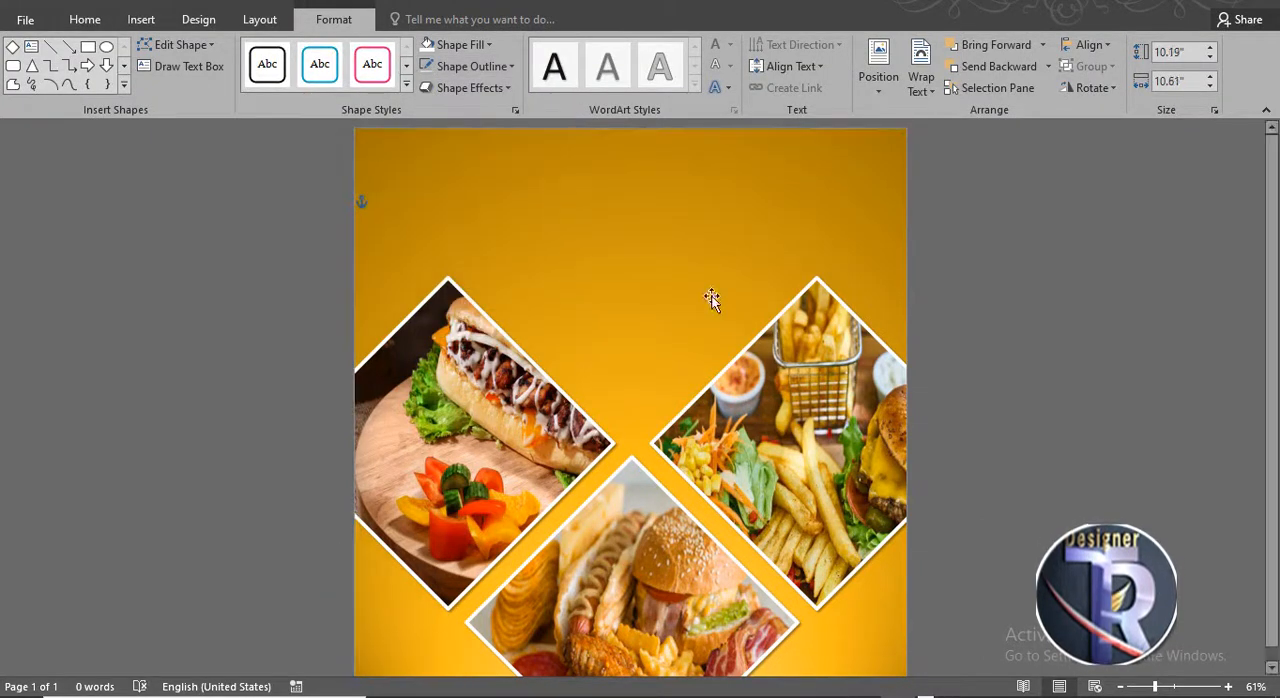
{"action": "left_click", "coordinate": [988, 338]}
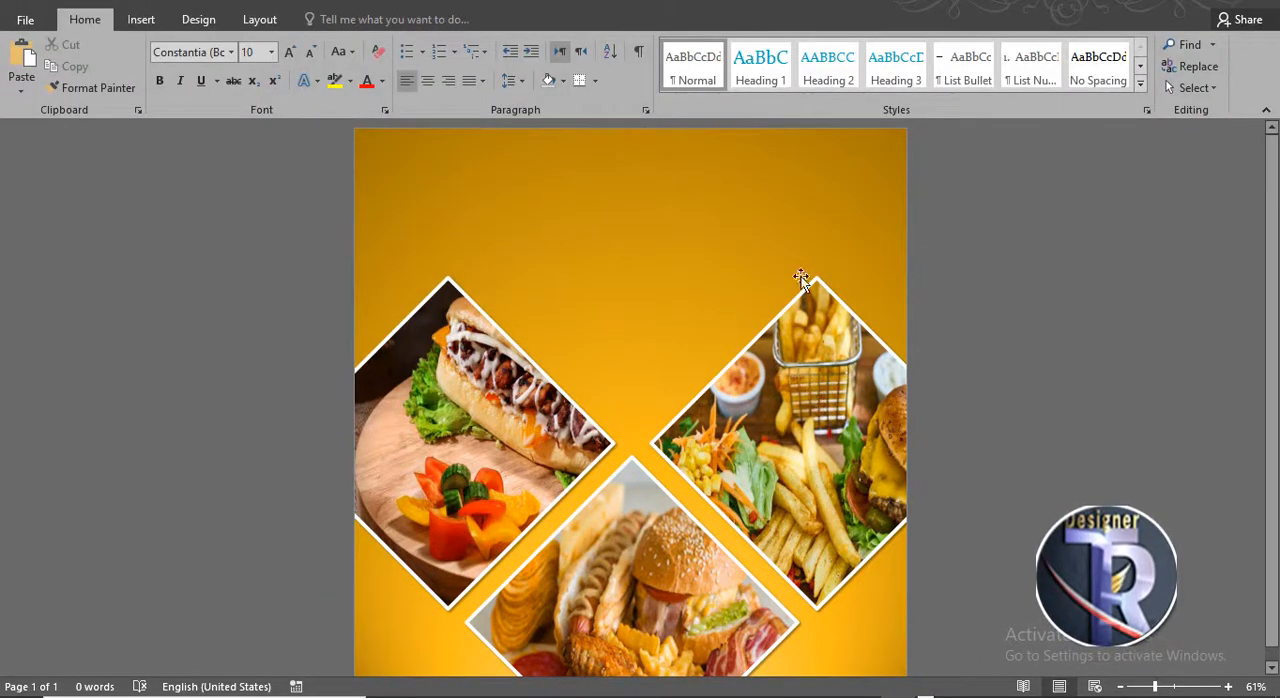
- Insert a halftone dots picture from the lact folder on the Desktop
{"action": "left_click", "coordinate": [141, 19]}
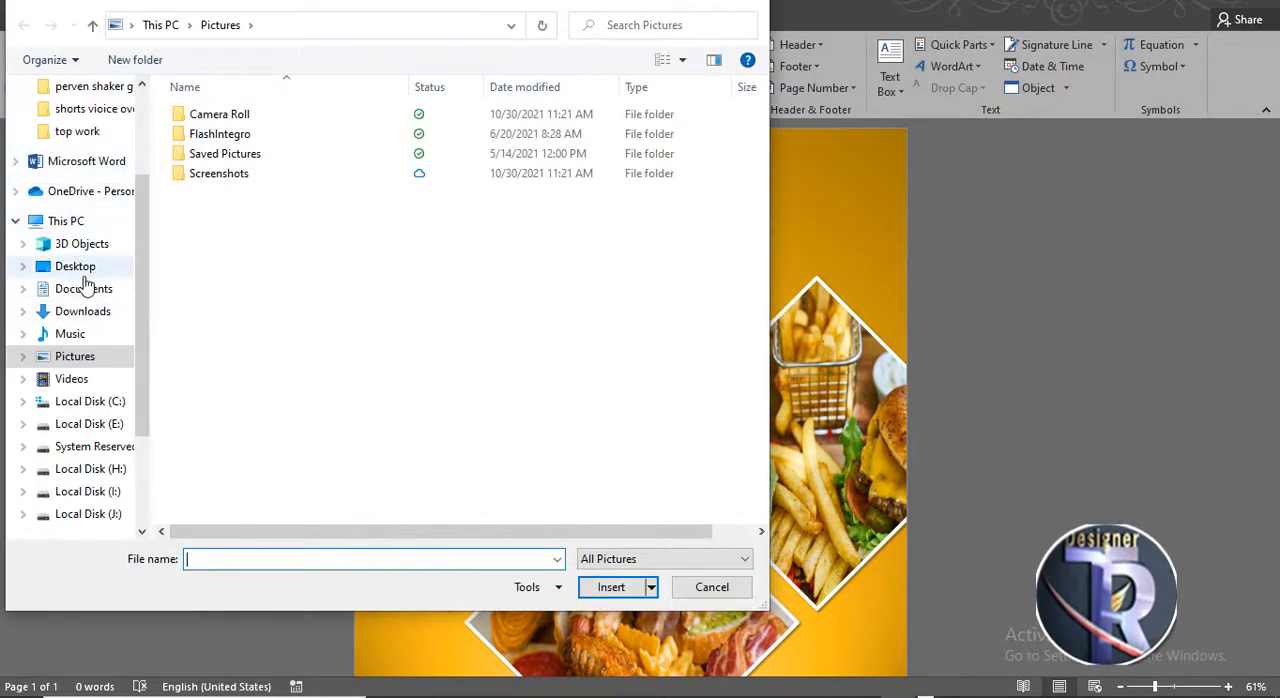
{"action": "left_click", "coordinate": [78, 267]}
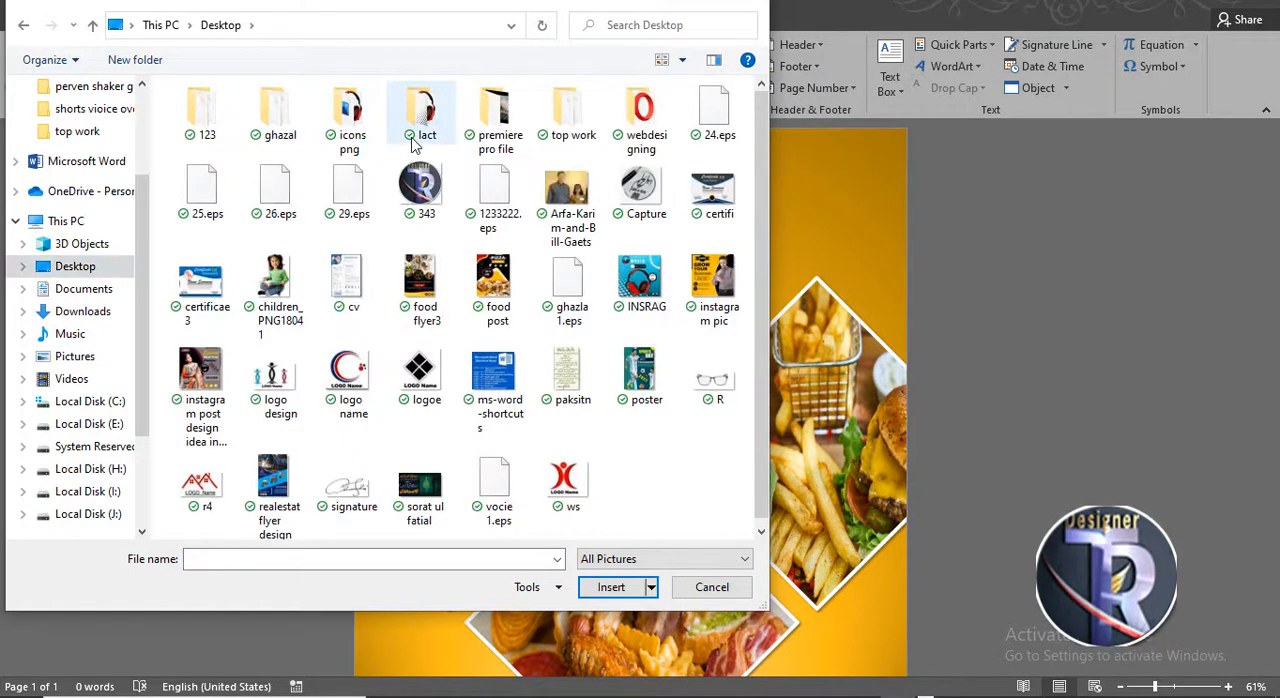
{"action": "double_click", "coordinate": [415, 145]}
{"action": "double_click", "coordinate": [506, 157]}
- Set the dots picture's wrapping to In Front of Text and flip it horizontally
{"action": "left_click", "coordinate": [873, 72]}
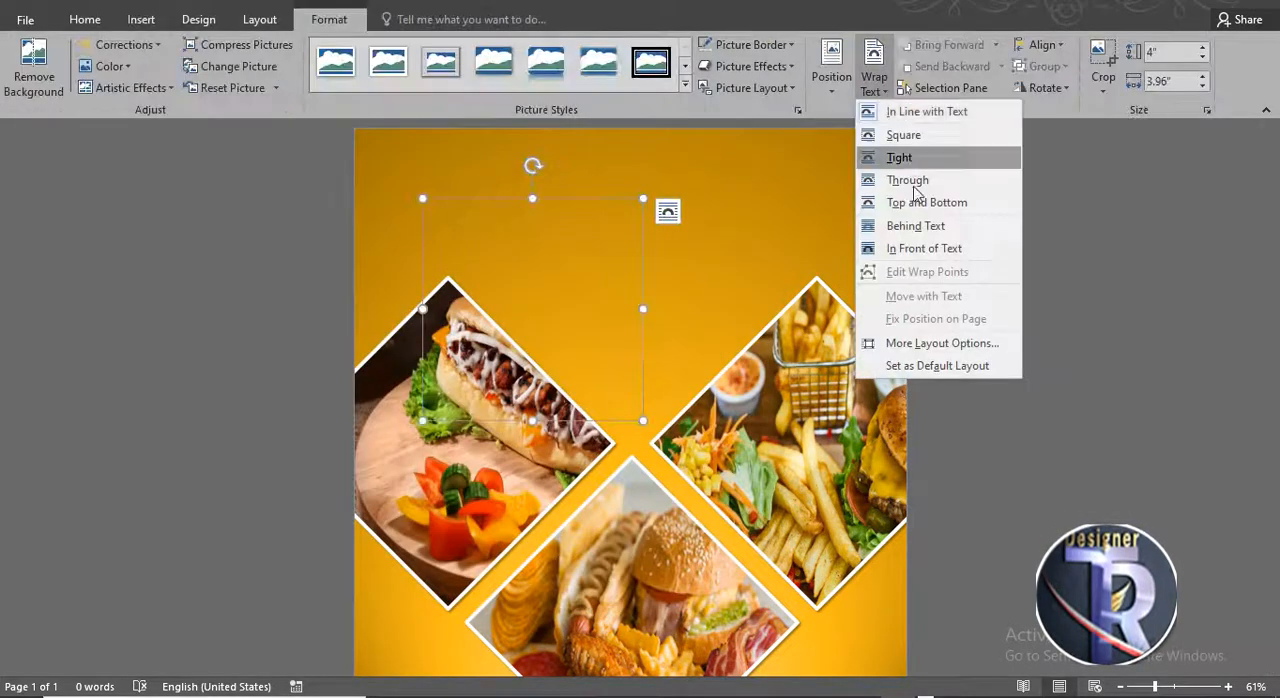
{"action": "left_click", "coordinate": [920, 248]}
{"action": "left_click", "coordinate": [1040, 88]}
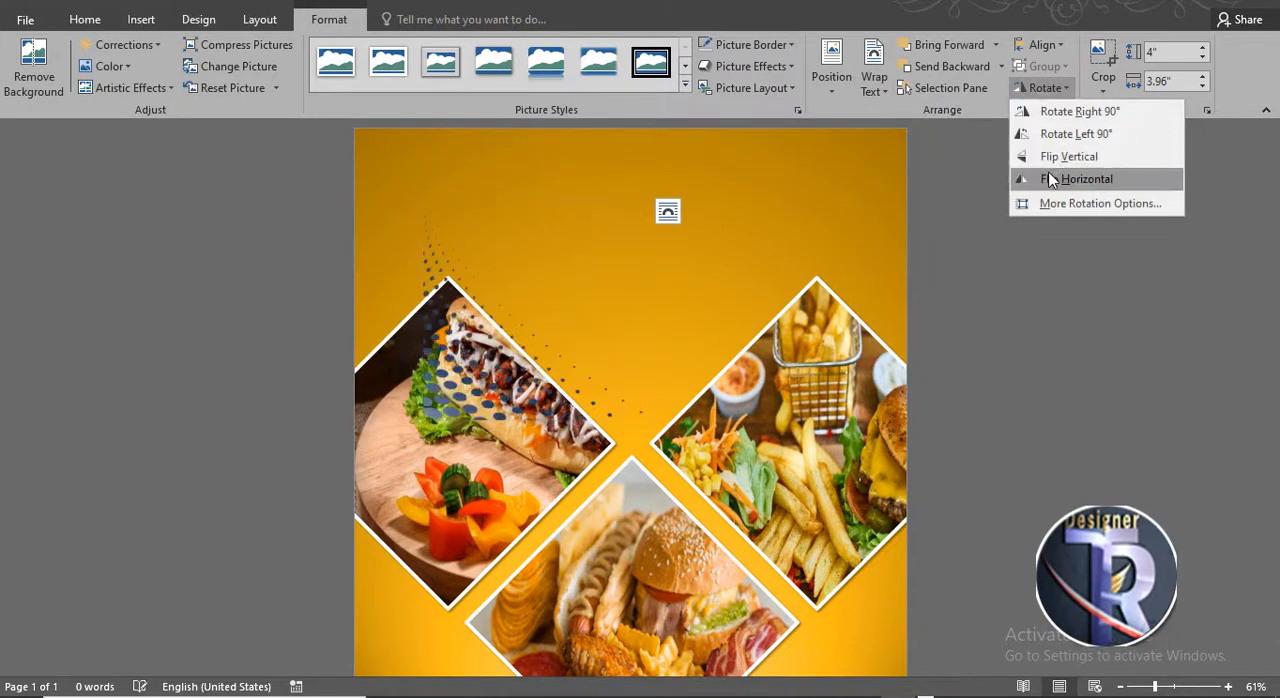
{"action": "left_click", "coordinate": [1050, 180]}
- Move the dots picture into the page's top-left corner and enlarge it
{"action": "left_click_drag", "start_coordinate": [511, 259], "coordinate": [444, 250]}
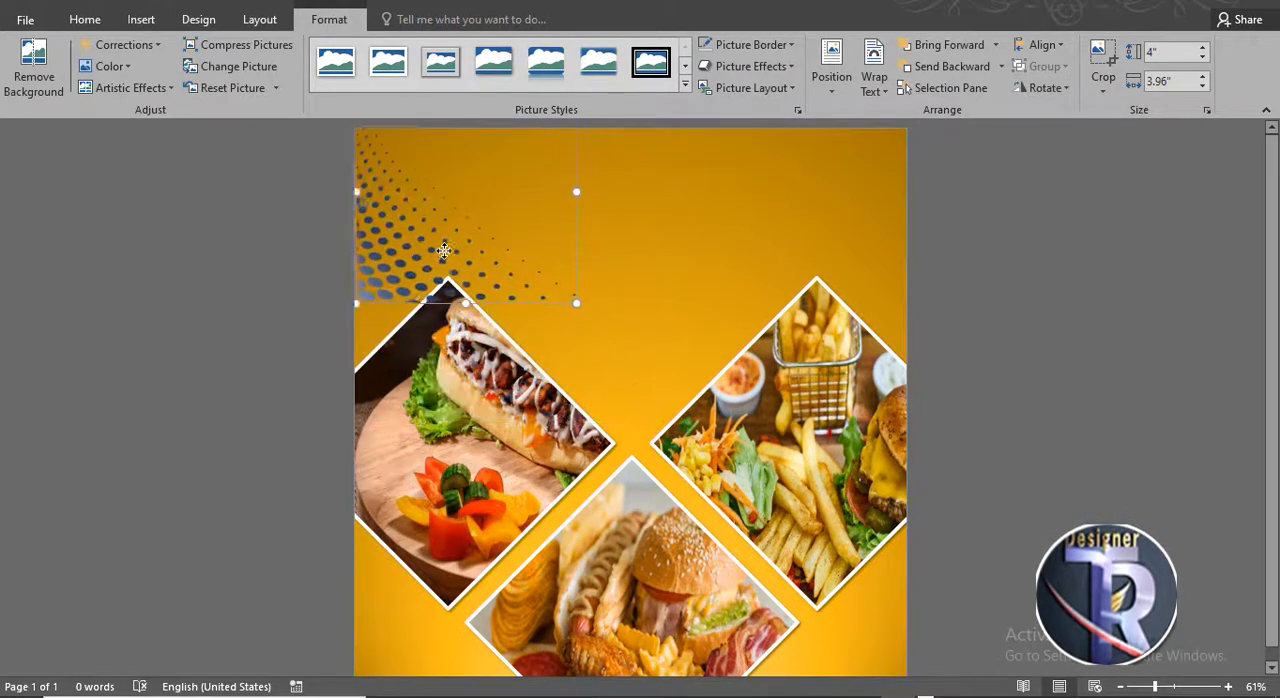
{"action": "left_click_drag", "start_coordinate": [576, 303], "coordinate": [566, 366]}
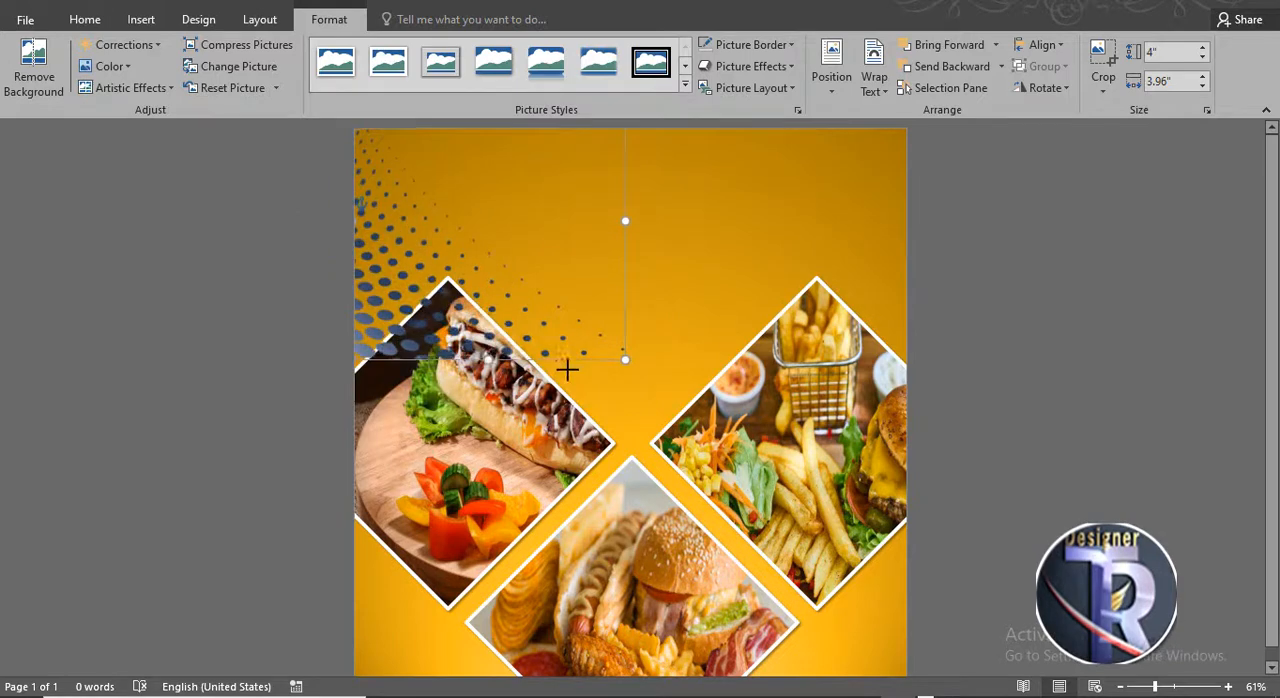
- Send the dots picture backward behind the diamonds and enlarge it slightly more
{"action": "left_click", "coordinate": [946, 64]}
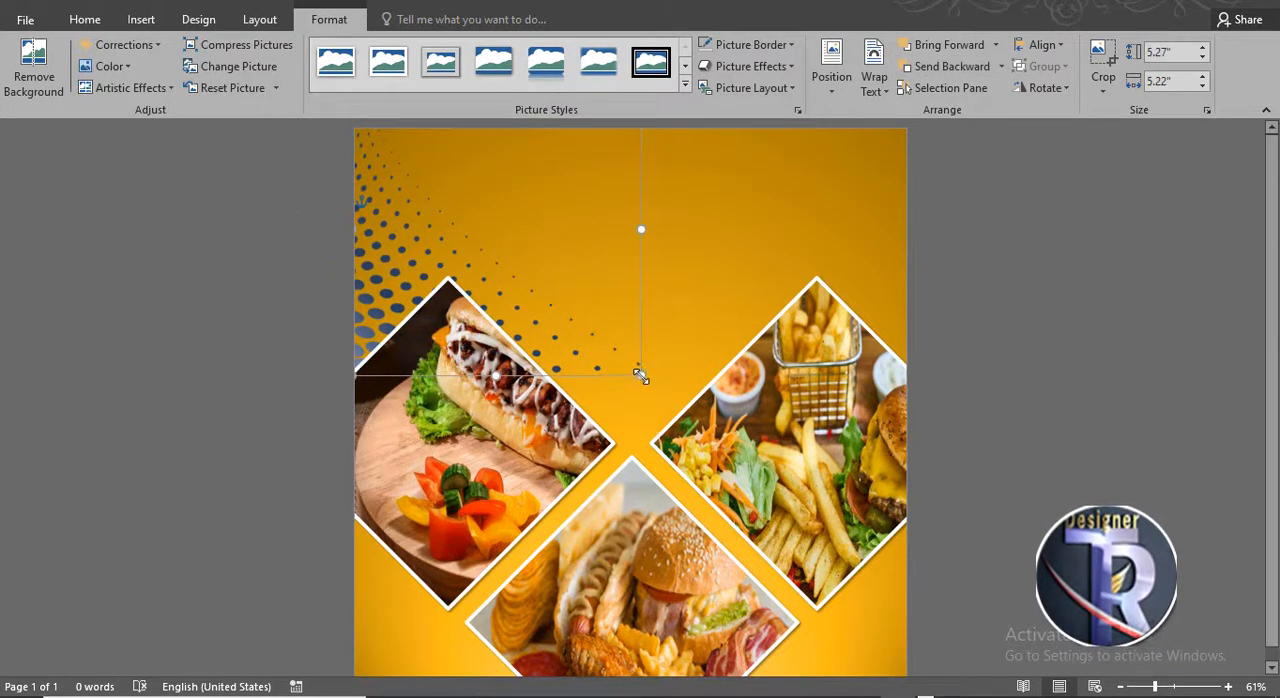
{"action": "left_click_drag", "start_coordinate": [640, 375], "coordinate": [660, 410]}
{"action": "left_click", "coordinate": [1107, 345]}
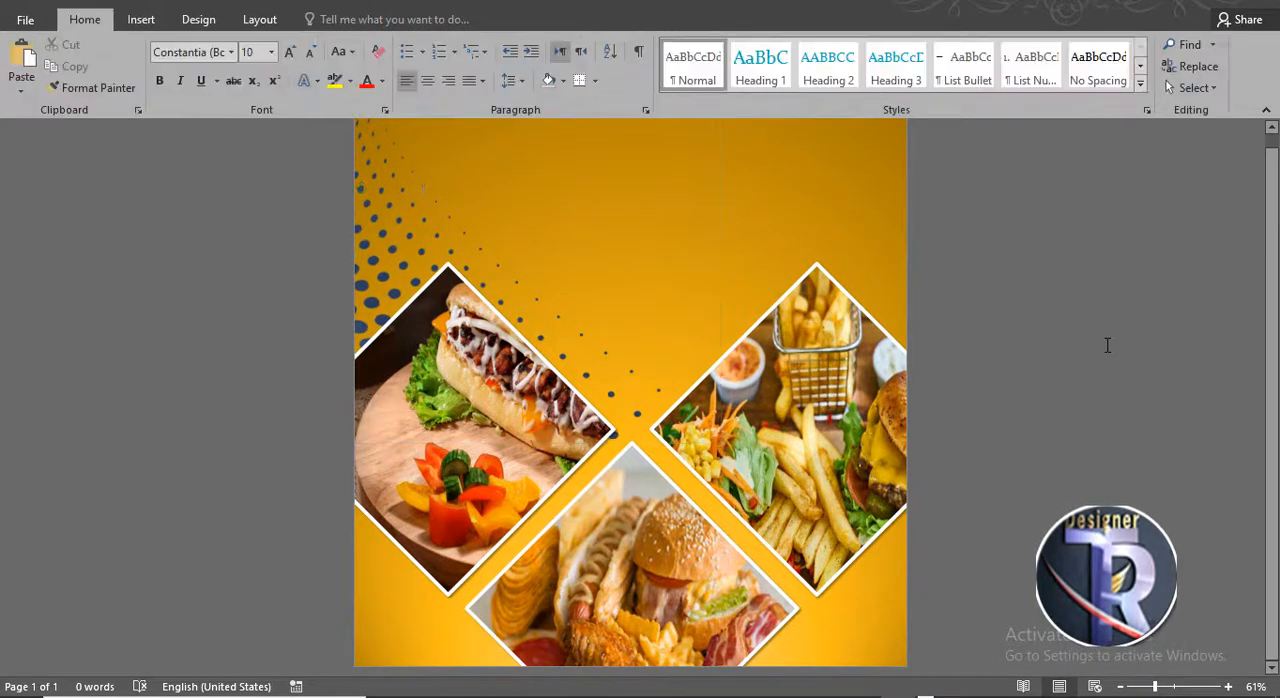
- Recolor the halftone dots picture with a light recolor preset
{"action": "scroll", "coordinate": [1107, 345], "scroll_direction": "up", "scroll_amount": 1}
{"action": "left_click", "coordinate": [393, 202]}
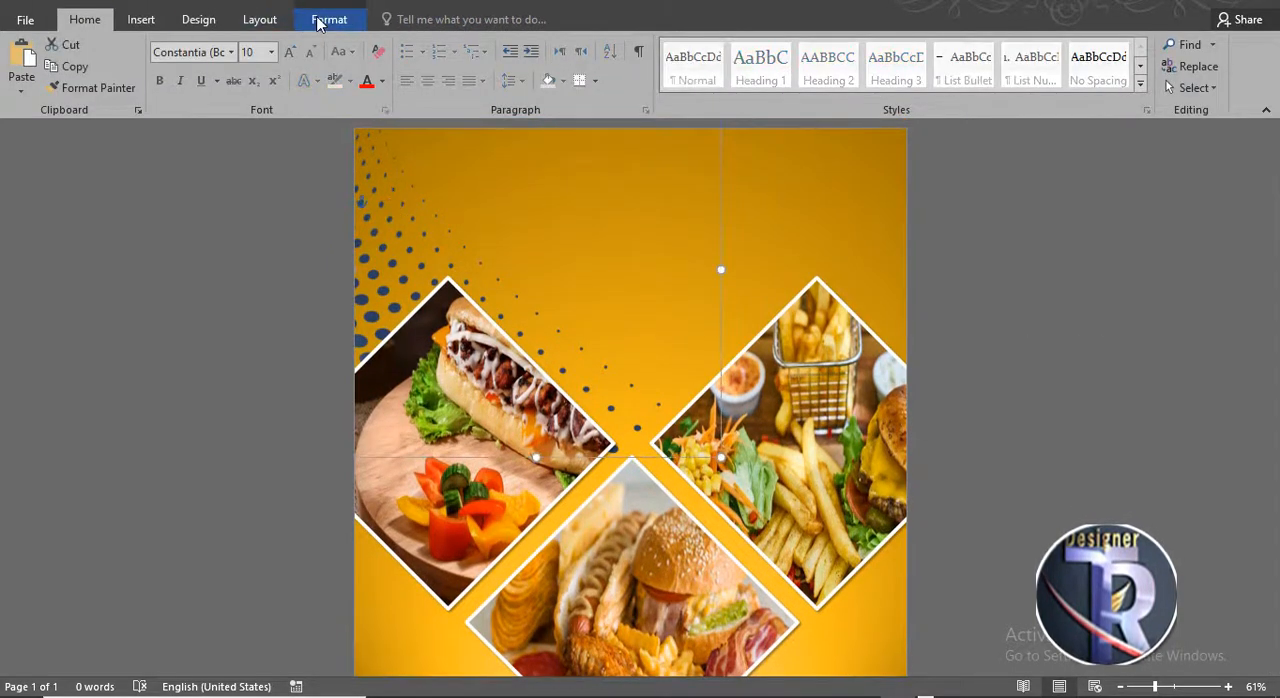
{"action": "left_click", "coordinate": [329, 19]}
{"action": "left_click", "coordinate": [112, 66]}
{"action": "left_click", "coordinate": [305, 311]}
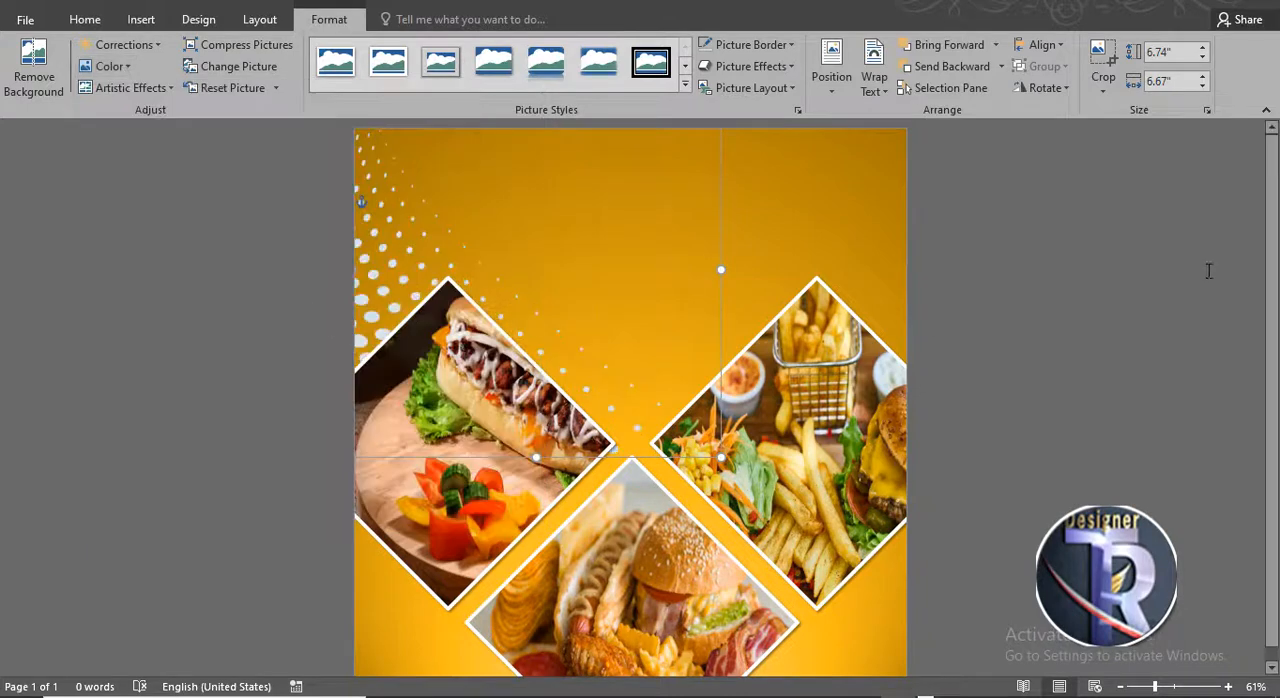
{"action": "left_click", "coordinate": [1142, 275]}
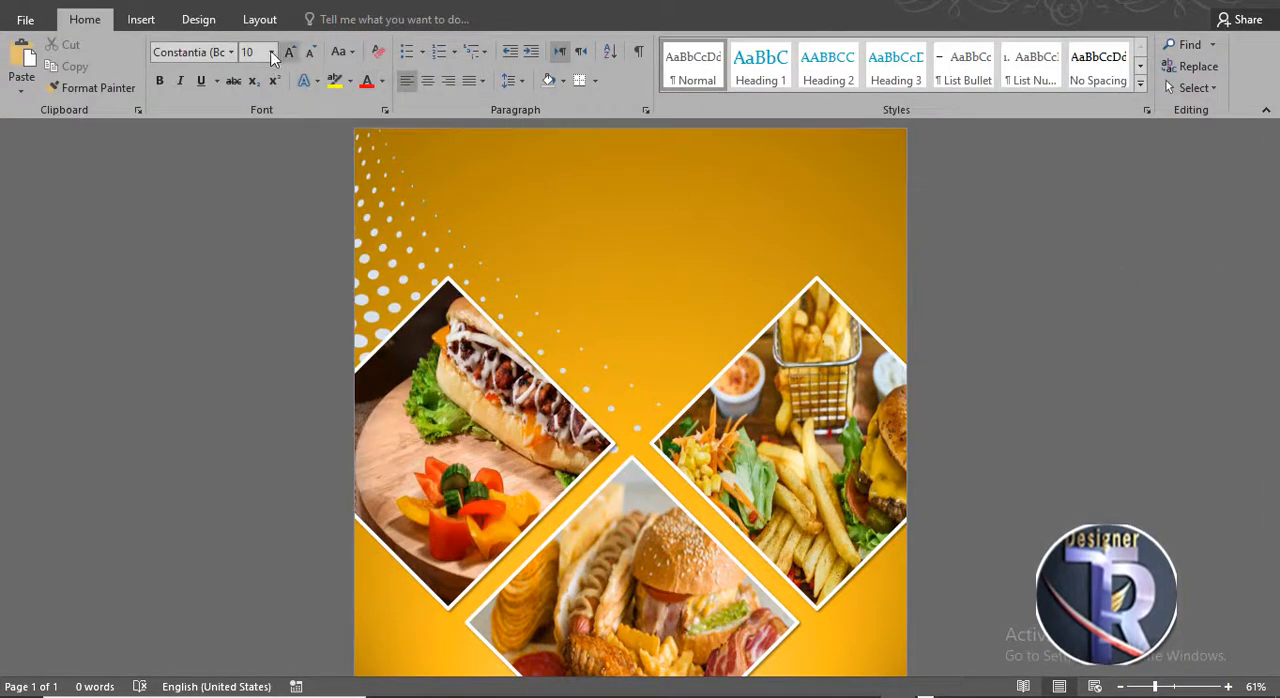
- Insert a WordArt text box near the top and type Special
{"action": "left_click", "coordinate": [158, 18]}
{"action": "left_click", "coordinate": [258, 84]}
{"action": "left_click", "coordinate": [1034, 135]}
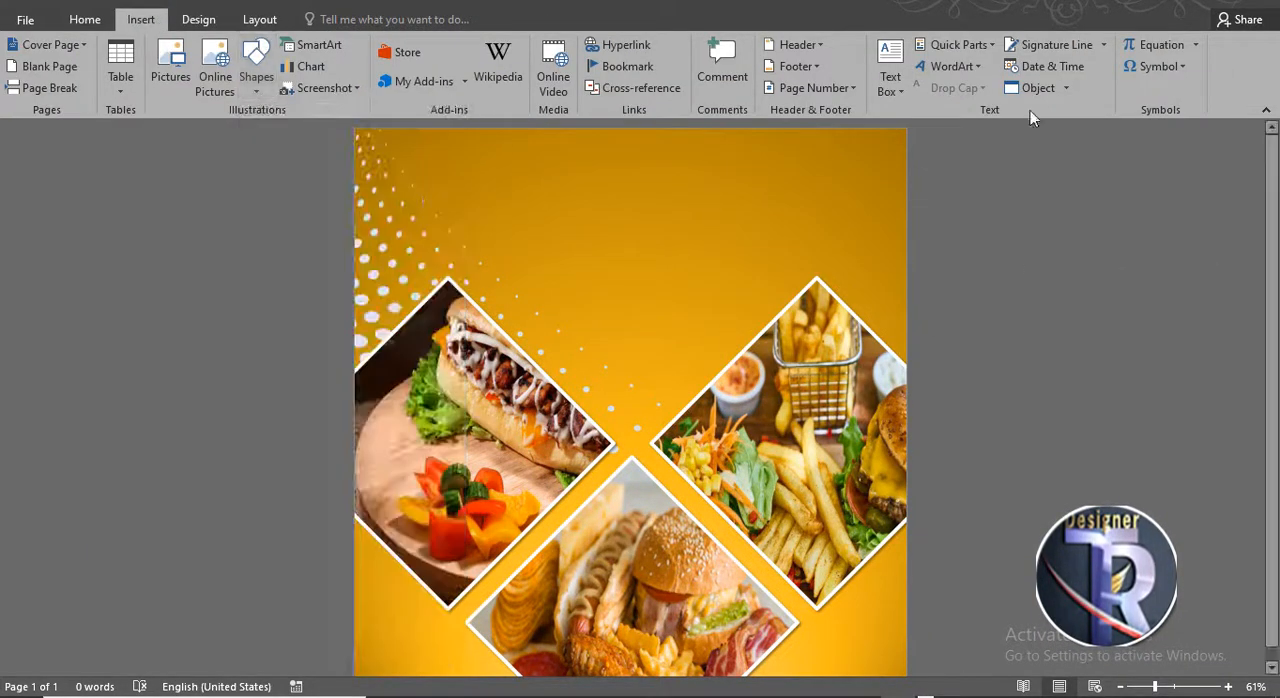
{"action": "left_click", "coordinate": [958, 72]}
{"action": "left_click", "coordinate": [937, 106]}
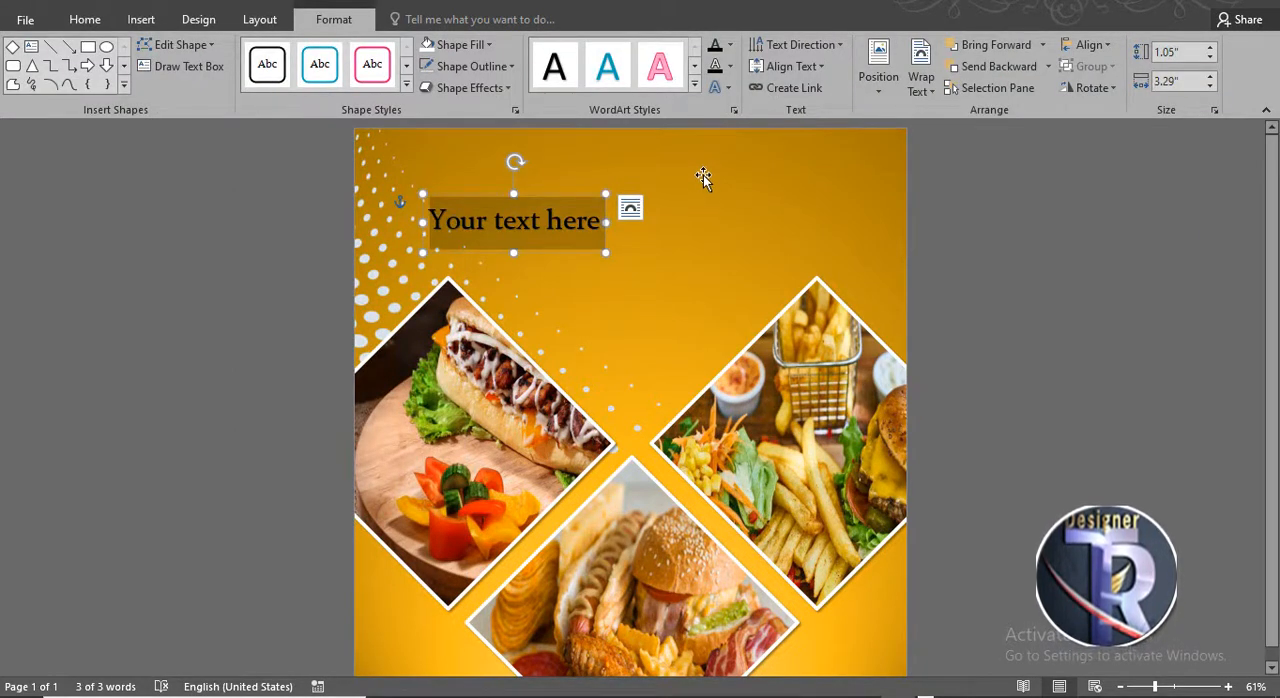
{"action": "type", "text": "Spec"}
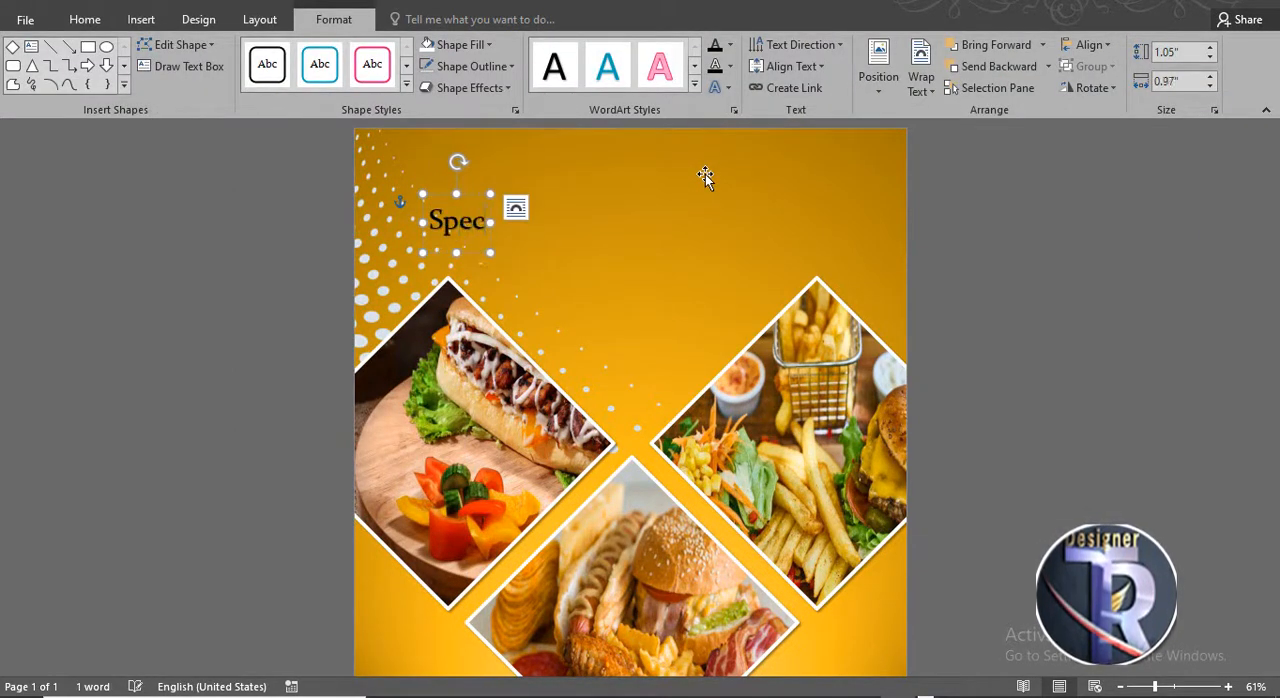
{"action": "type", "text": "ial"}
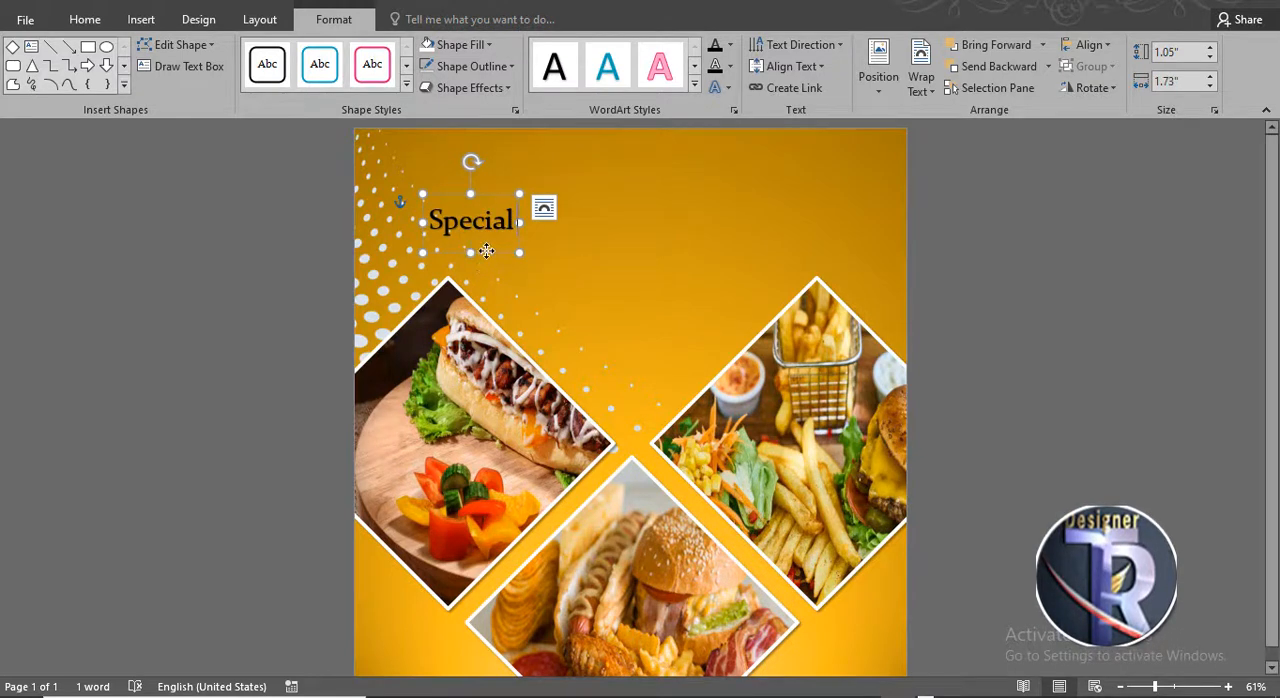
- Center the Special WordArt at the top of the page, enlarge it to 80 pt and set its font to Brush Script MT
{"action": "left_click_drag", "start_coordinate": [486, 251], "coordinate": [608, 194]}
{"action": "left_click", "coordinate": [88, 19]}
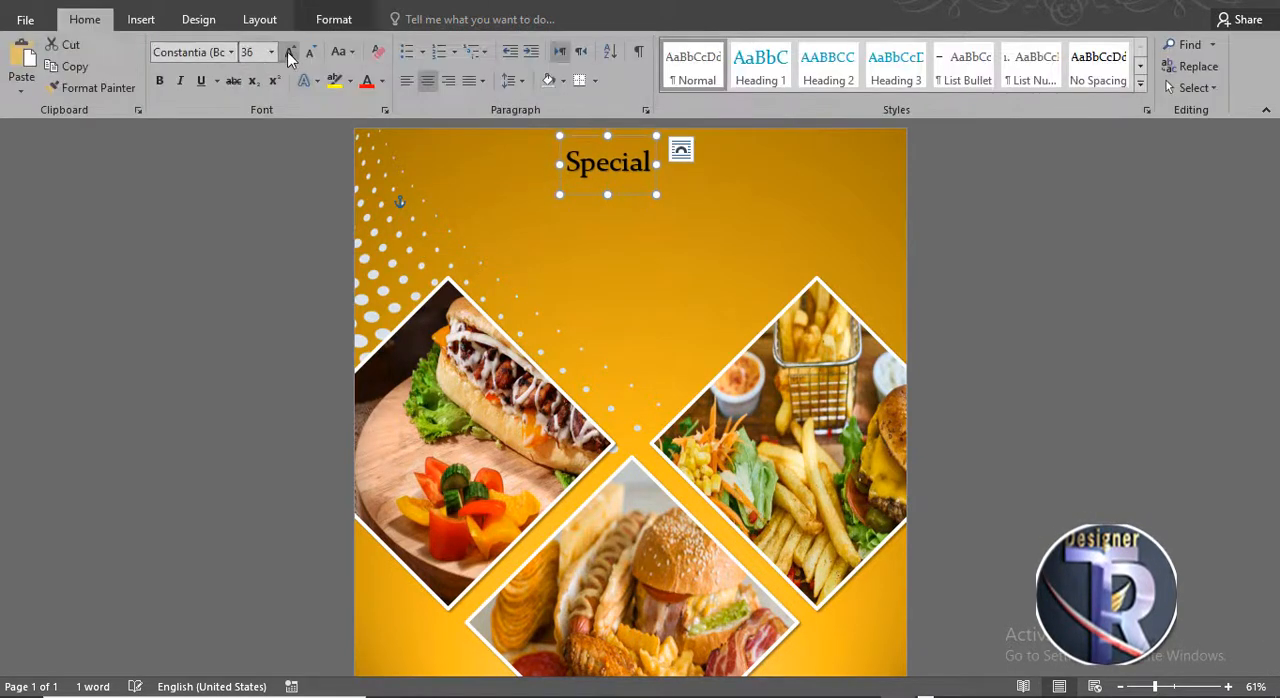
{"action": "left_click", "coordinate": [289, 51]}
{"action": "left_click", "coordinate": [289, 51]}
{"action": "left_click", "coordinate": [231, 52]}
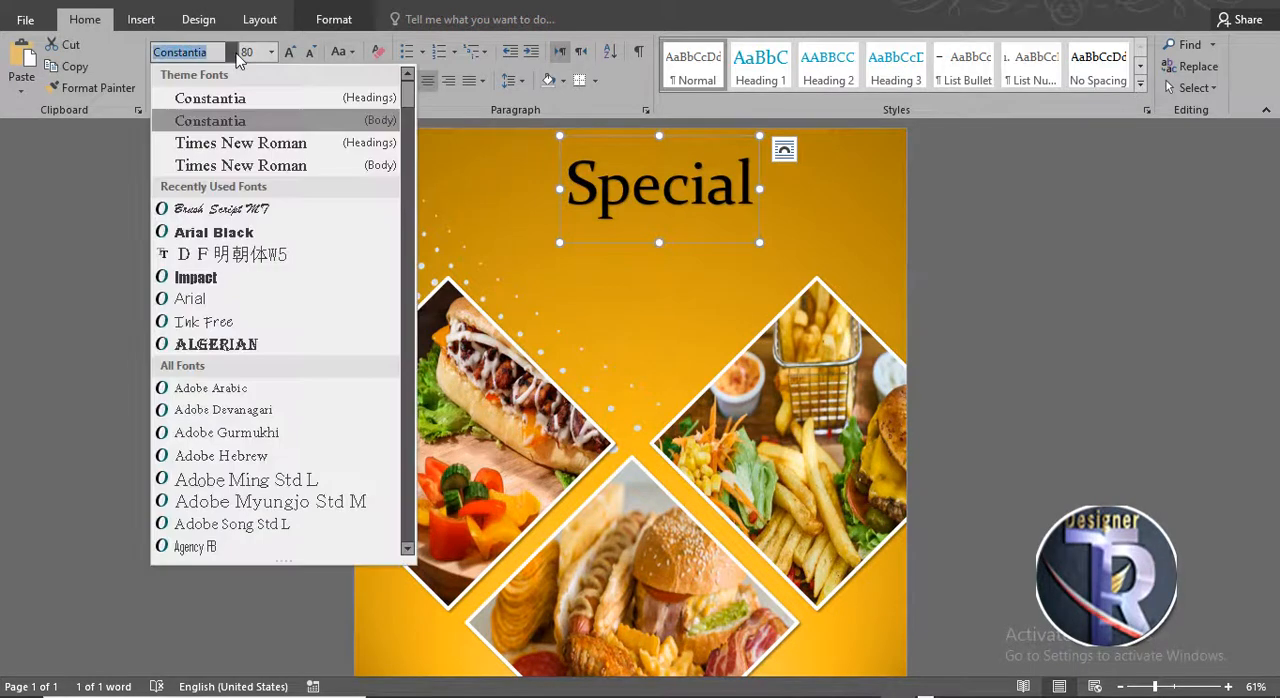
{"action": "left_click", "coordinate": [190, 208]}
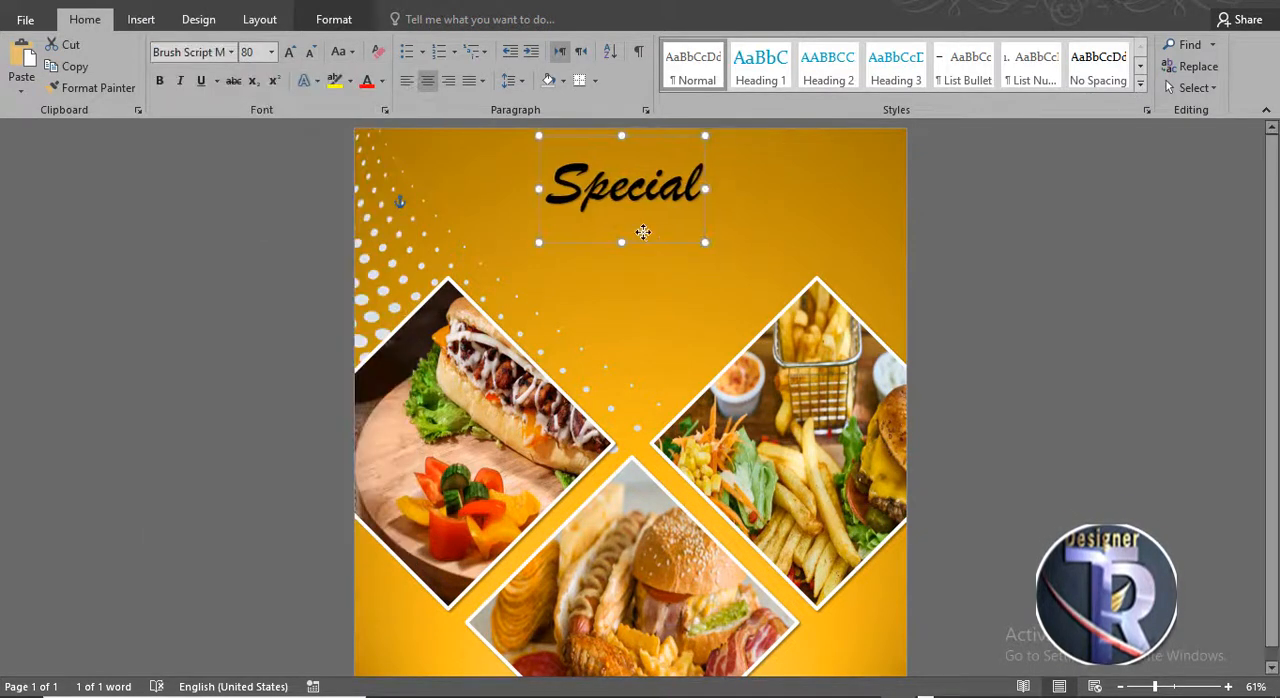
- Duplicate the Special WordArt just below the original and enlarge the copy to 100 pt
{"action": "left_click_drag", "start_coordinate": [643, 232], "coordinate": [657, 297]}
{"action": "left_click", "coordinate": [289, 51]}
{"action": "left_click", "coordinate": [289, 51]}
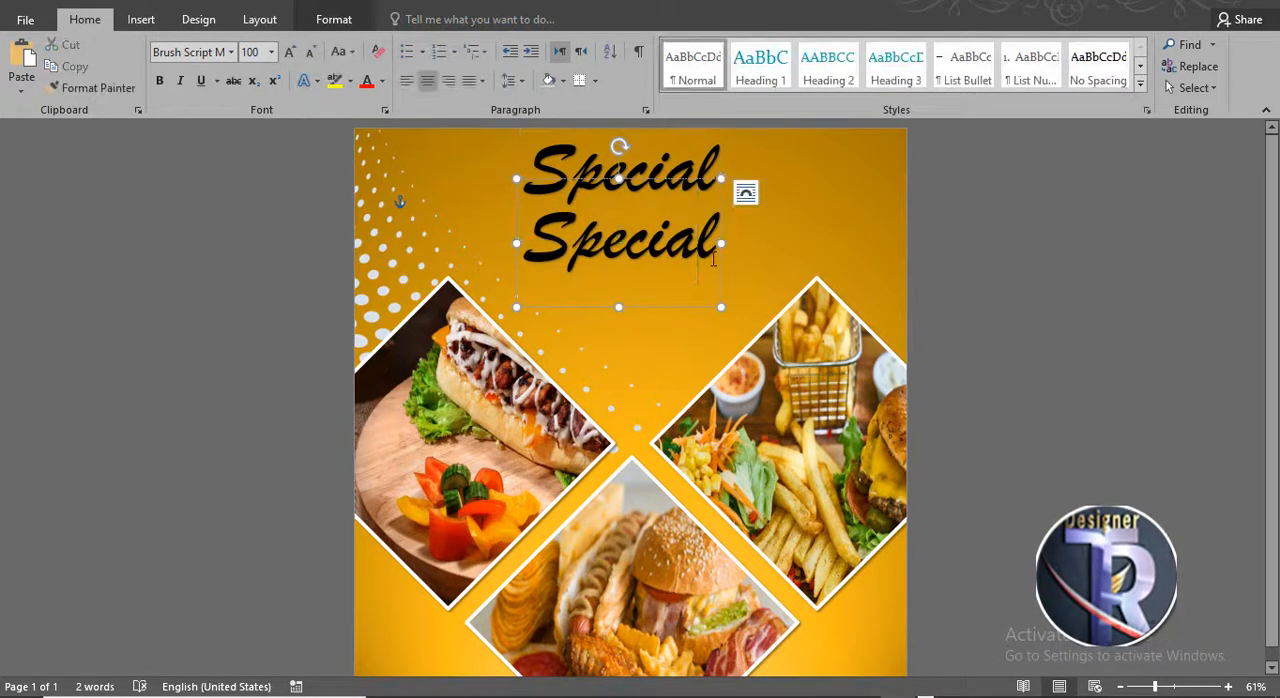
- Change the copy's font to Impact, retype its text as Fast Food and center it under Special
{"action": "left_click_drag", "start_coordinate": [687, 268], "coordinate": [514, 251]}
{"action": "left_click", "coordinate": [230, 52]}
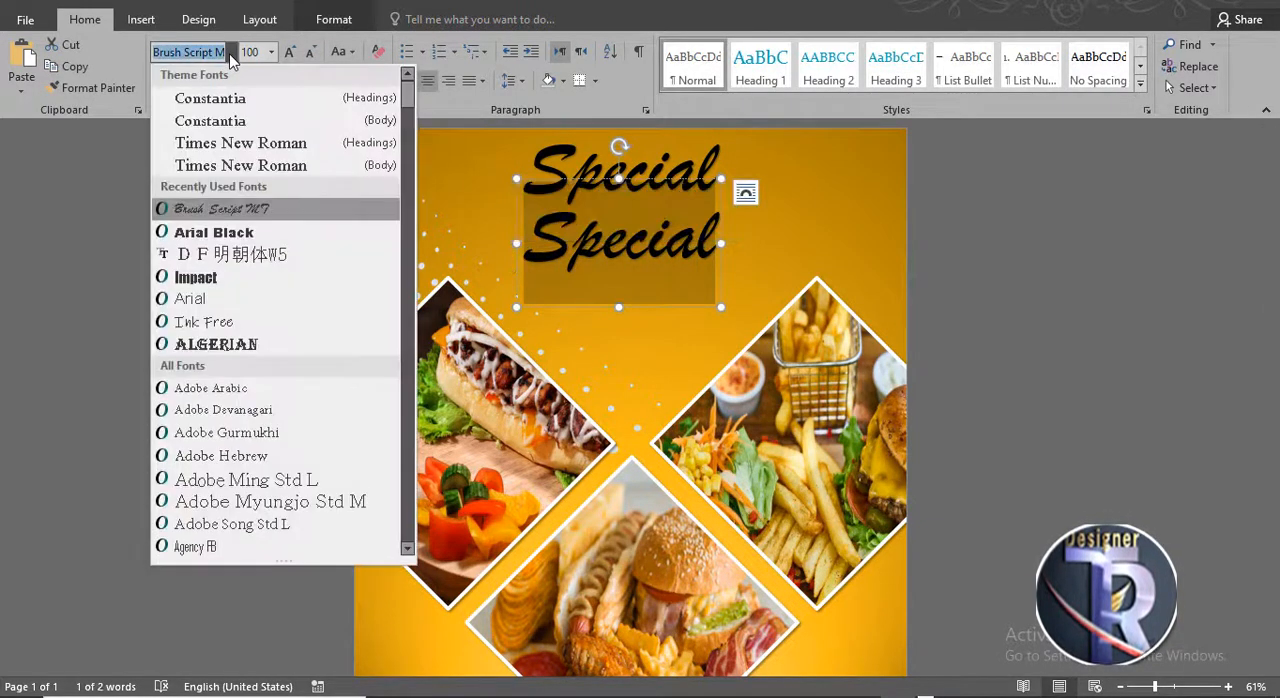
{"action": "left_click", "coordinate": [228, 272]}
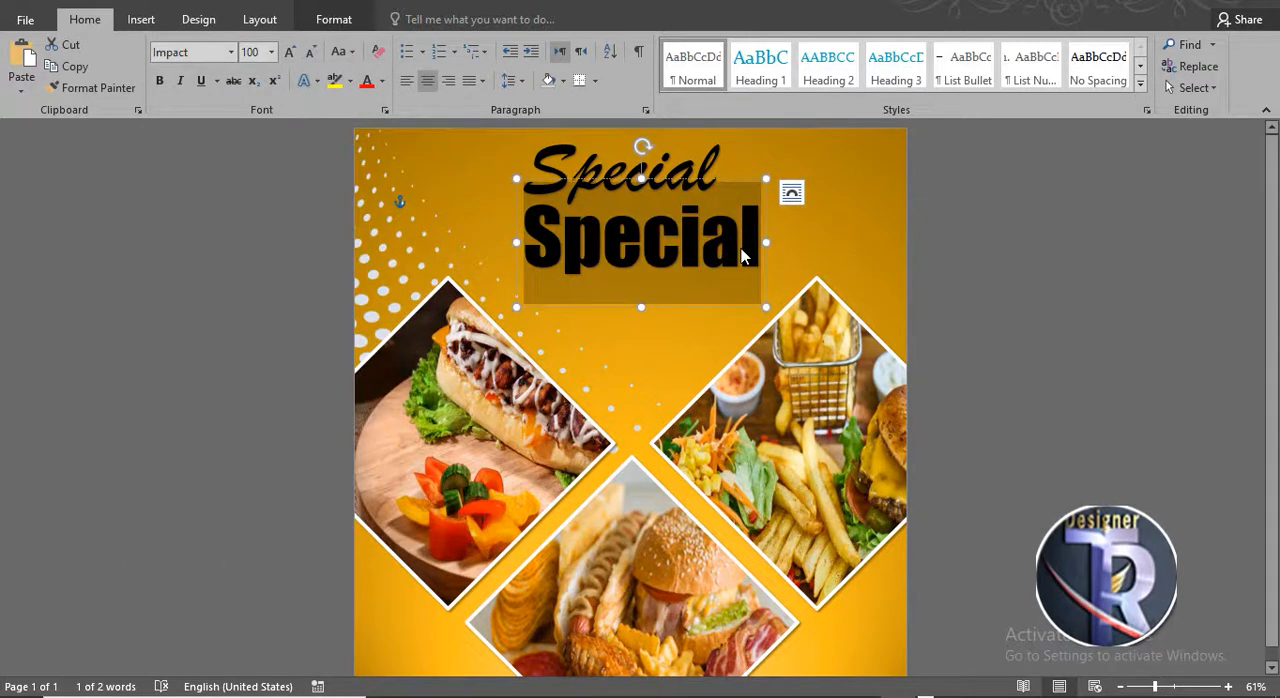
{"action": "type", "text": "fass"}
{"action": "key", "text": "BackSpace"}
{"action": "type", "text": "t f"}
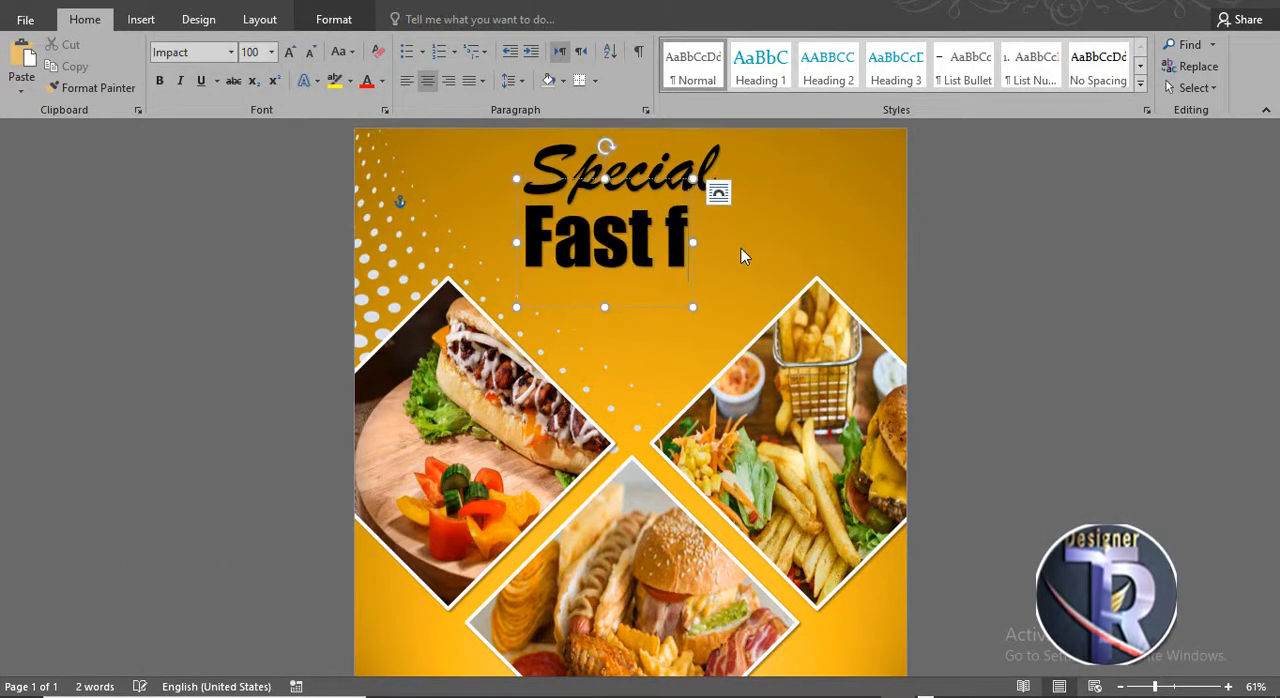
{"action": "type", "text": "o"}
{"action": "key", "text": "BackSpace"}
{"action": "key", "text": "BackSpace"}
{"action": "type", "text": "Food"}
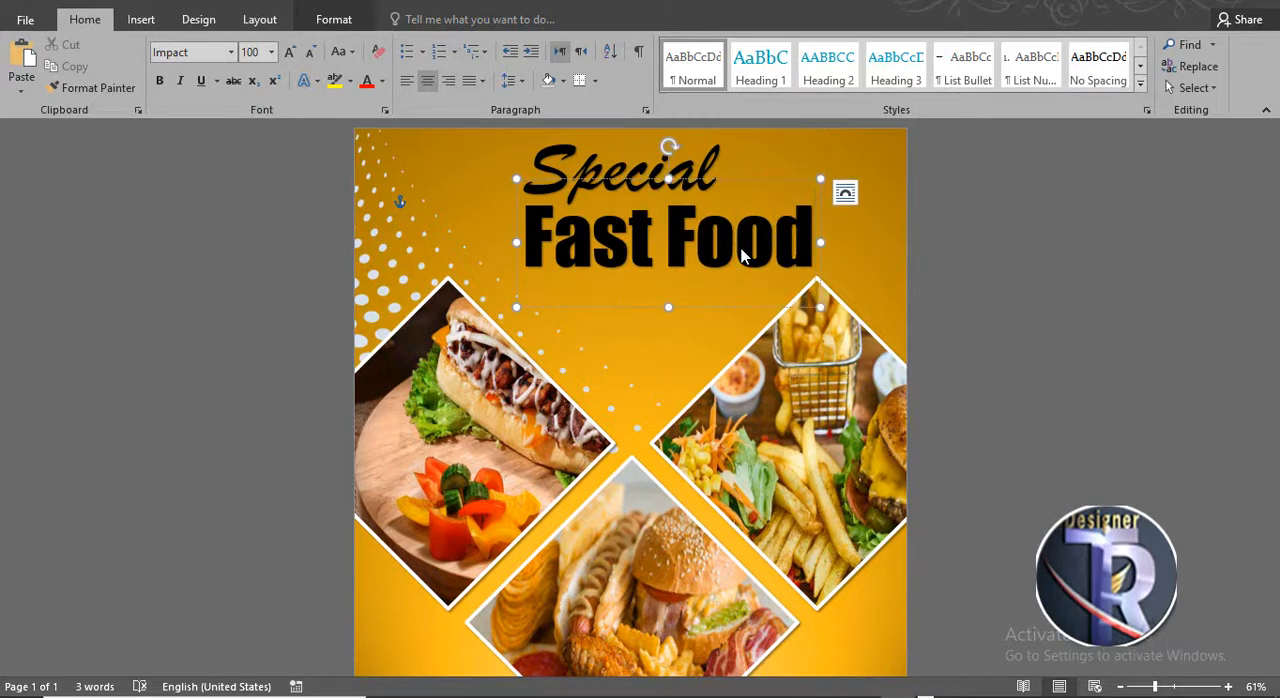
{"action": "left_click_drag", "start_coordinate": [720, 309], "coordinate": [694, 307]}
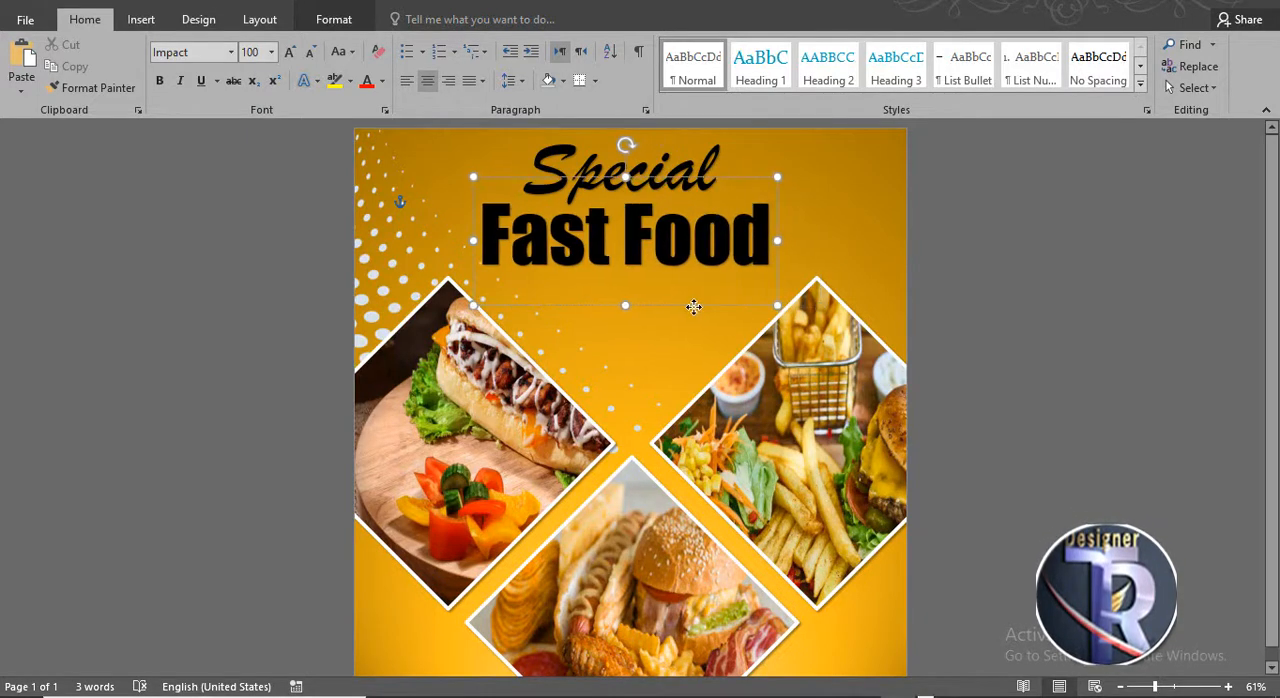
{"action": "left_click", "coordinate": [1005, 307]}
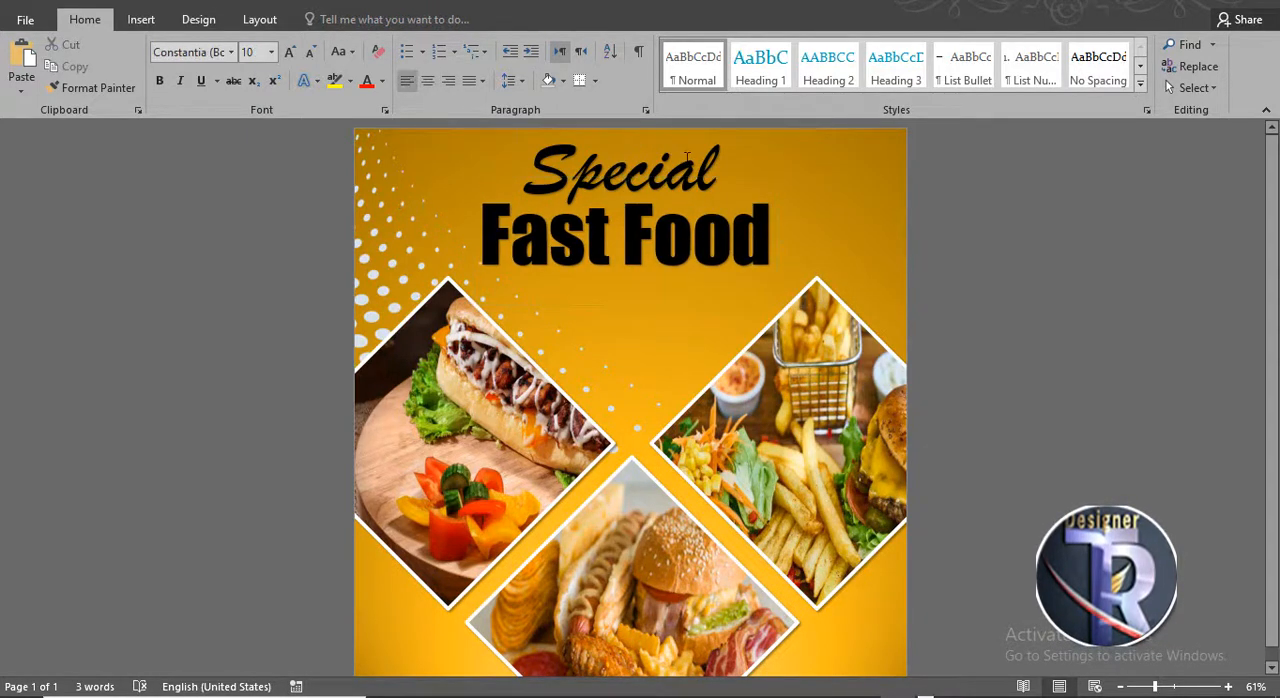
- Enlarge the Special WordArt to 110 pt and nudge it closer to the Fast Food title
{"action": "left_click", "coordinate": [680, 172]}
{"action": "left_click_drag", "start_coordinate": [679, 240], "coordinate": [679, 249]}
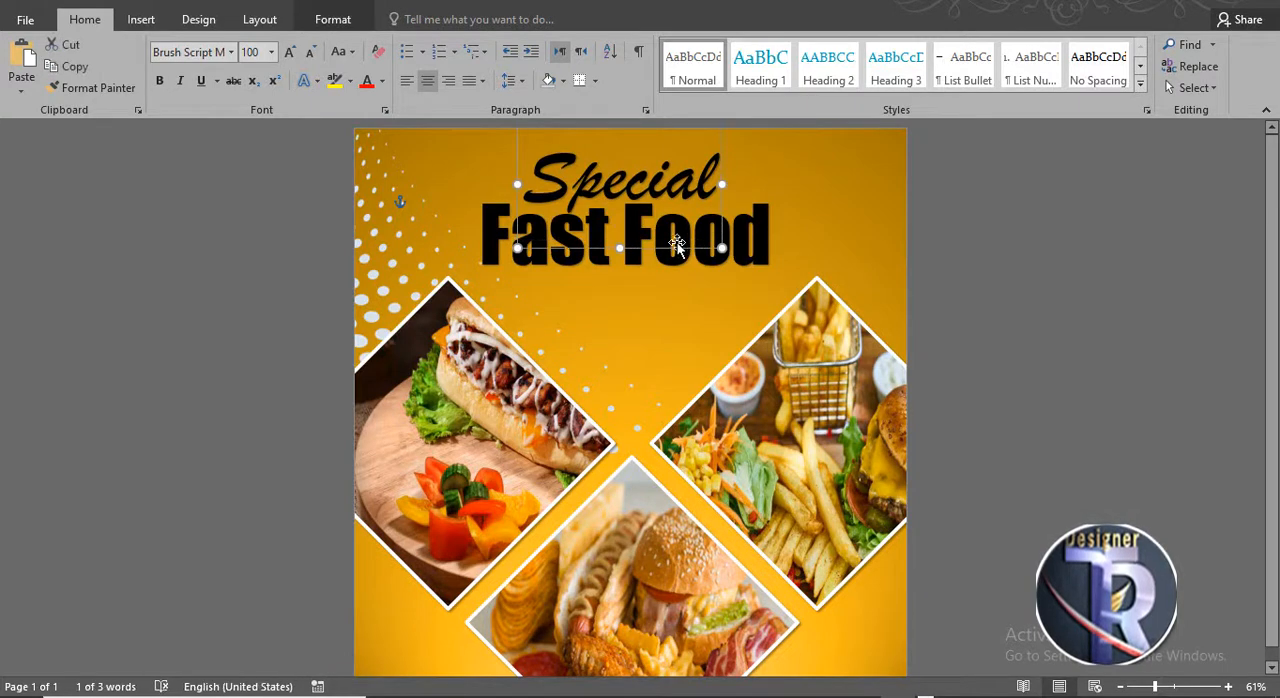
{"action": "key", "text": "ctrl+shift+period"}
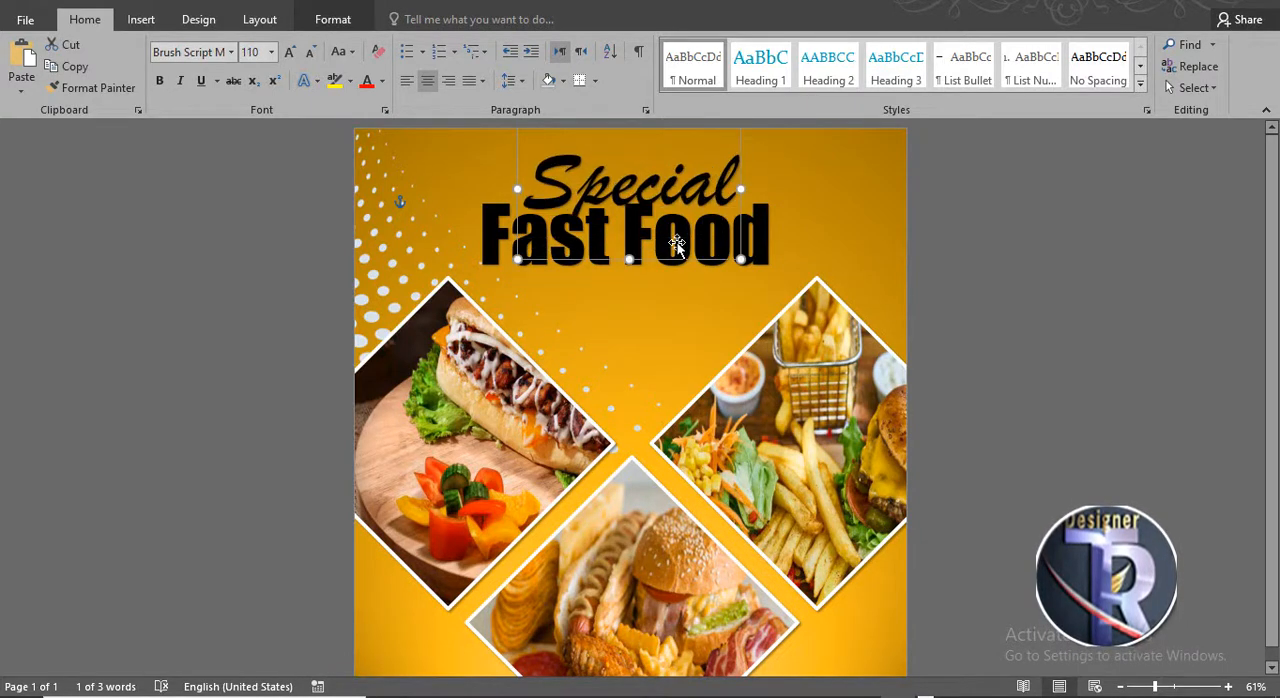
{"action": "left_click_drag", "start_coordinate": [697, 265], "coordinate": [697, 253]}
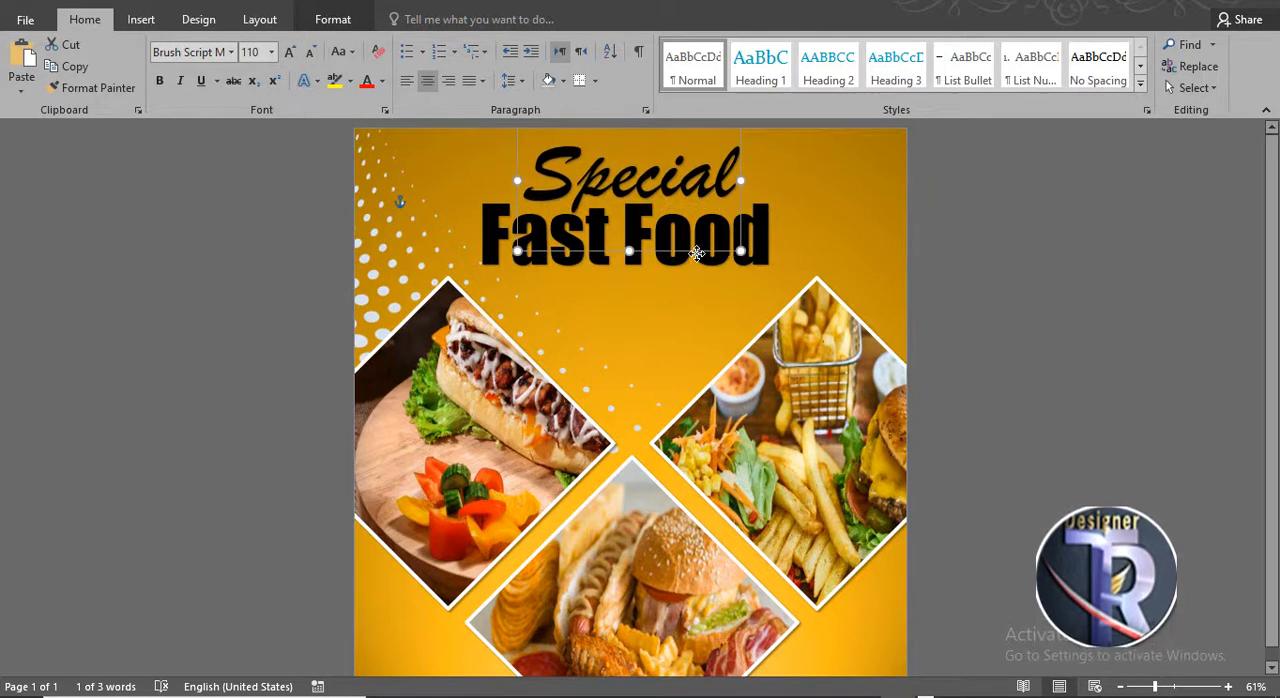
{"action": "left_click", "coordinate": [950, 265]}
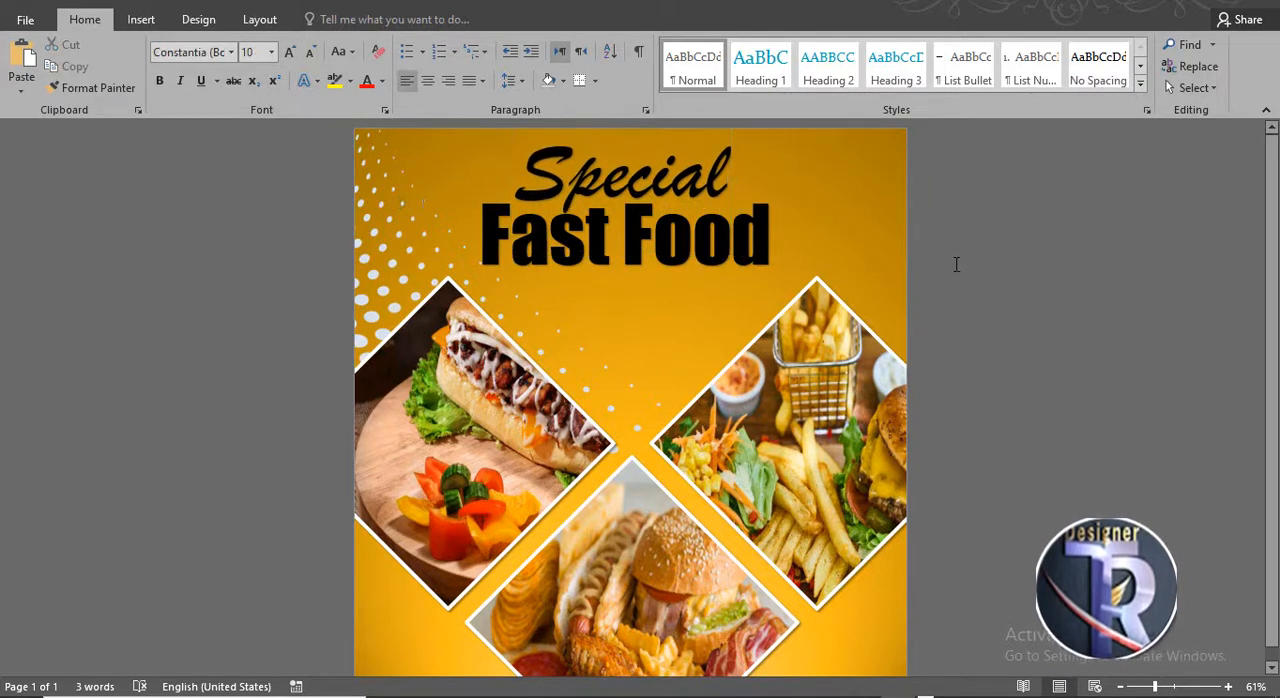
- Draw a circle about 2.34 inches wide between the diamonds and apply the black shape style
{"action": "left_click", "coordinate": [140, 21]}
{"action": "left_click", "coordinate": [255, 76]}
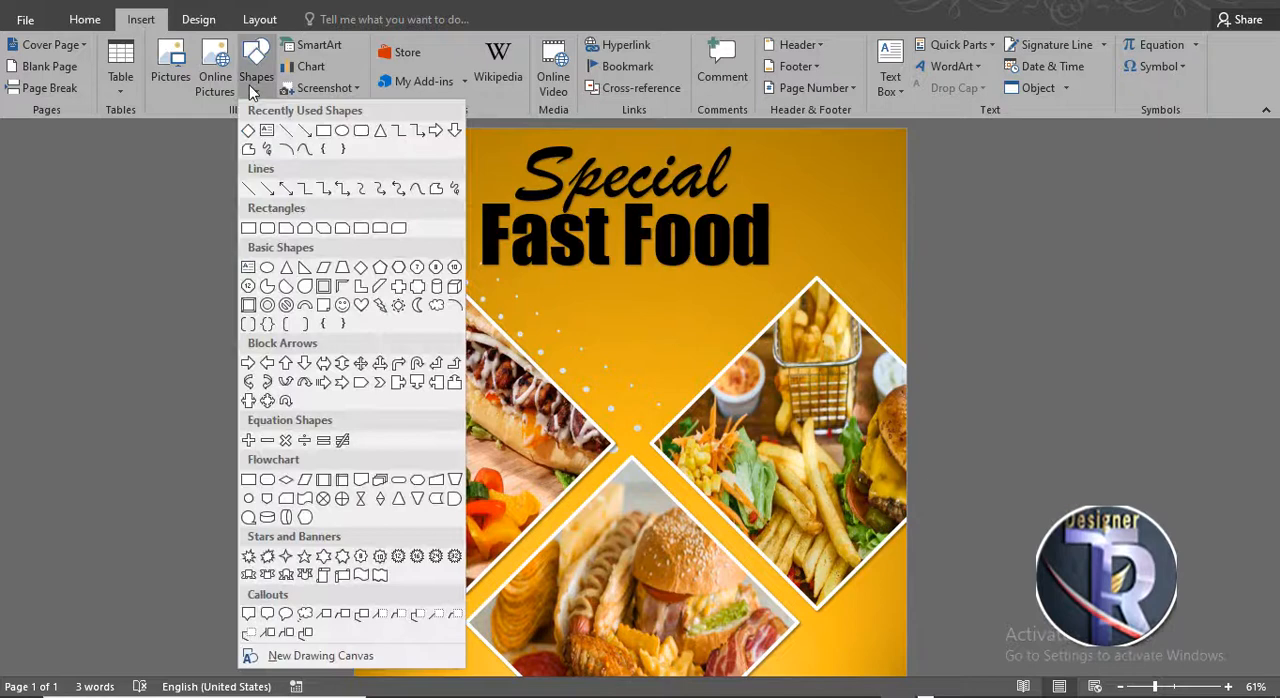
{"action": "left_click", "coordinate": [324, 131]}
{"action": "left_click_drag", "start_coordinate": [589, 357], "coordinate": [642, 450]}
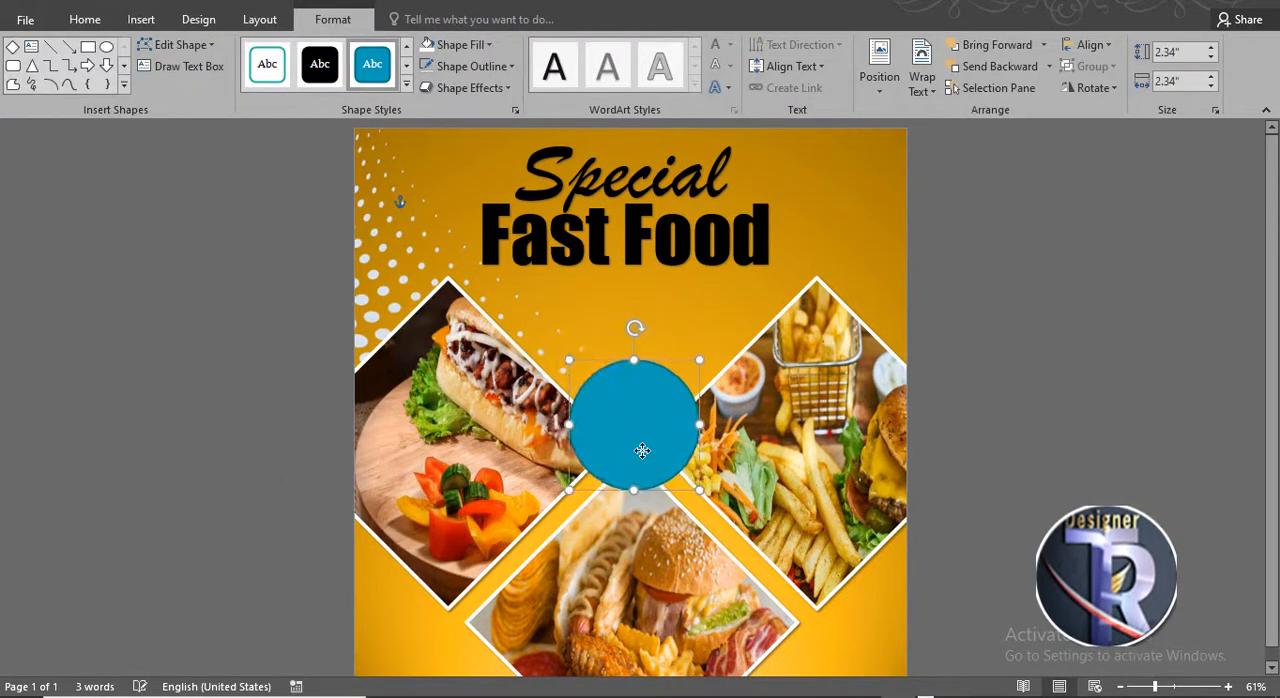
{"action": "left_click", "coordinate": [324, 84]}
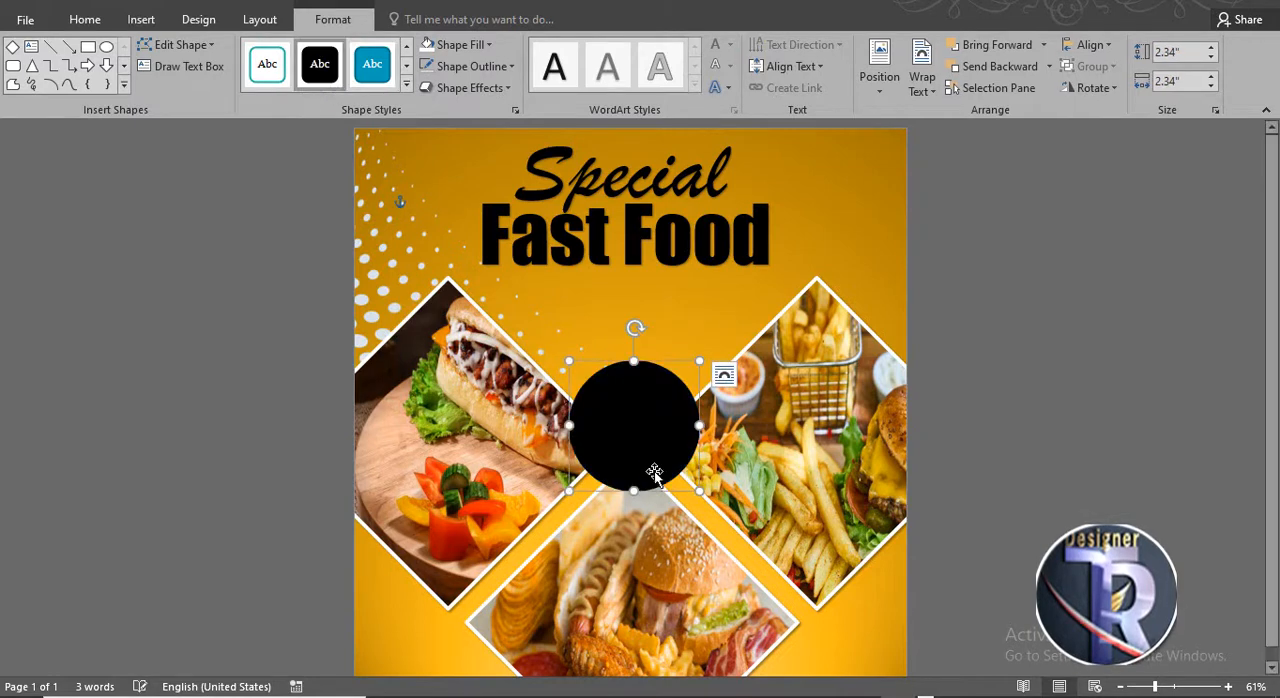
- Resize the circle to about 2.1 inches and place it in the gap between the three diamonds
{"action": "left_click_drag", "start_coordinate": [661, 441], "coordinate": [669, 421]}
{"action": "left_click", "coordinate": [994, 374]}
{"action": "left_click", "coordinate": [663, 406]}
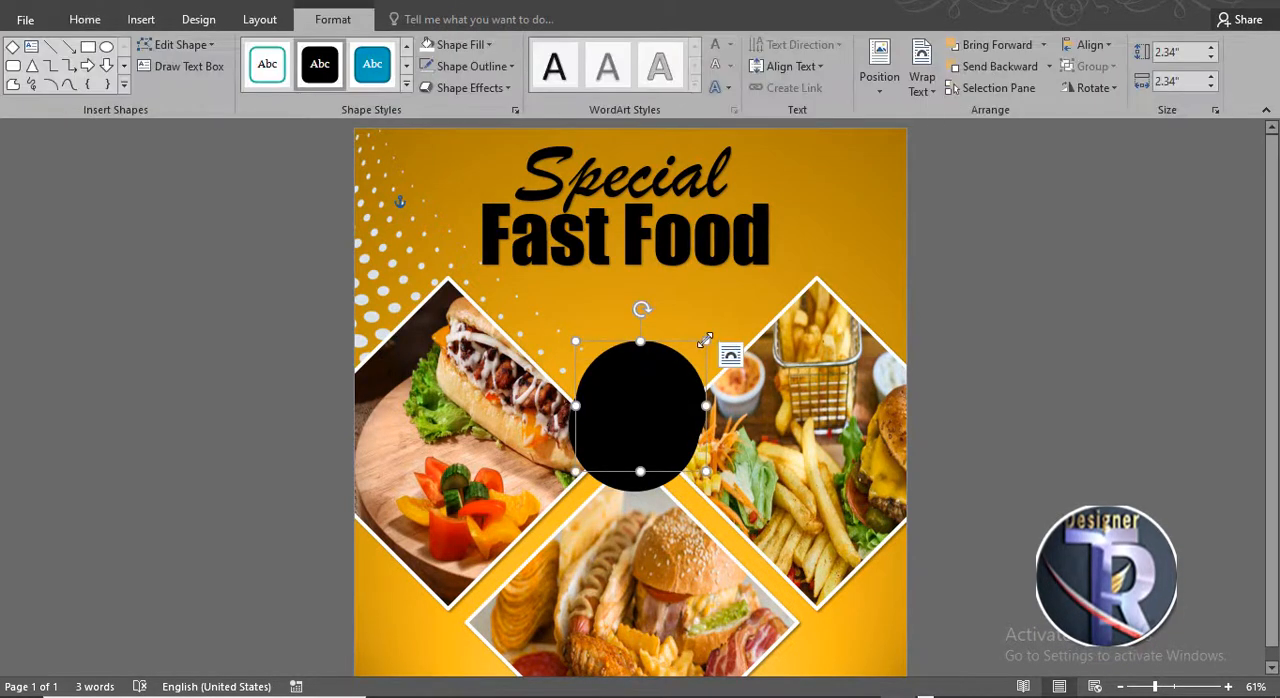
{"action": "left_click_drag", "start_coordinate": [708, 341], "coordinate": [697, 356]}
{"action": "left_click_drag", "start_coordinate": [654, 404], "coordinate": [651, 430]}
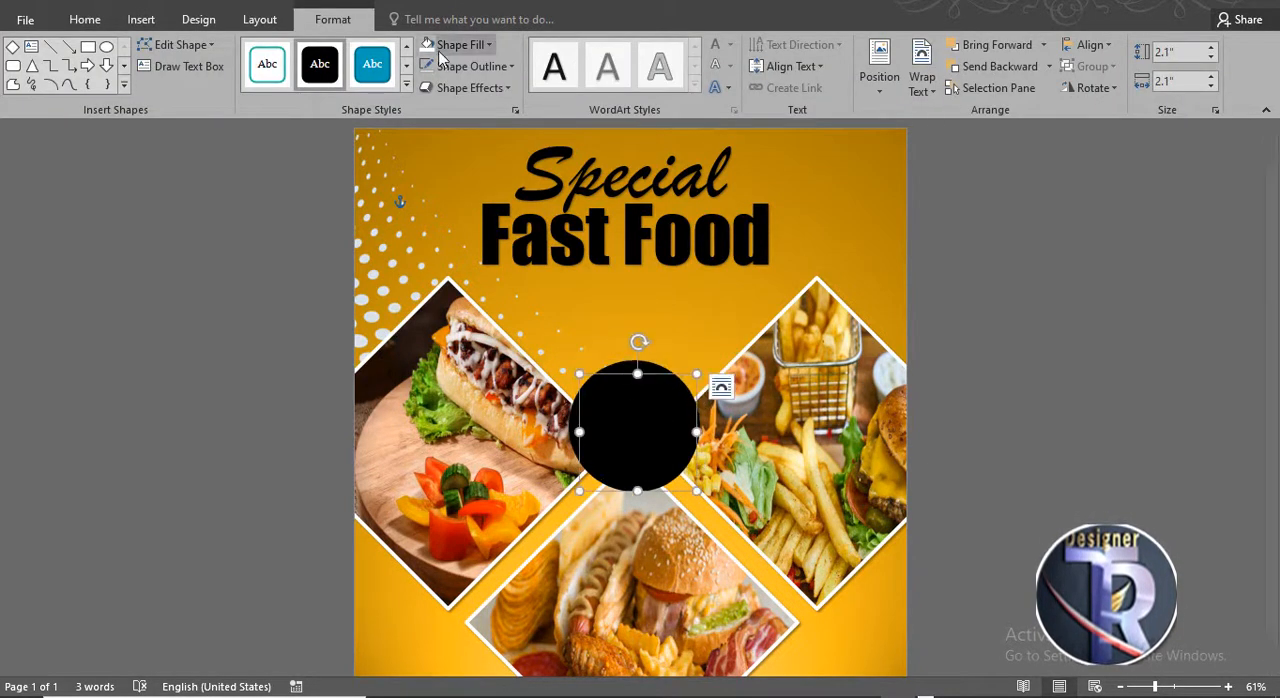
- Fill the circle white, keeping its black outline, and align it to the center and middle
{"action": "left_click", "coordinate": [452, 44]}
{"action": "left_click", "coordinate": [628, 366], "text": "shift"}
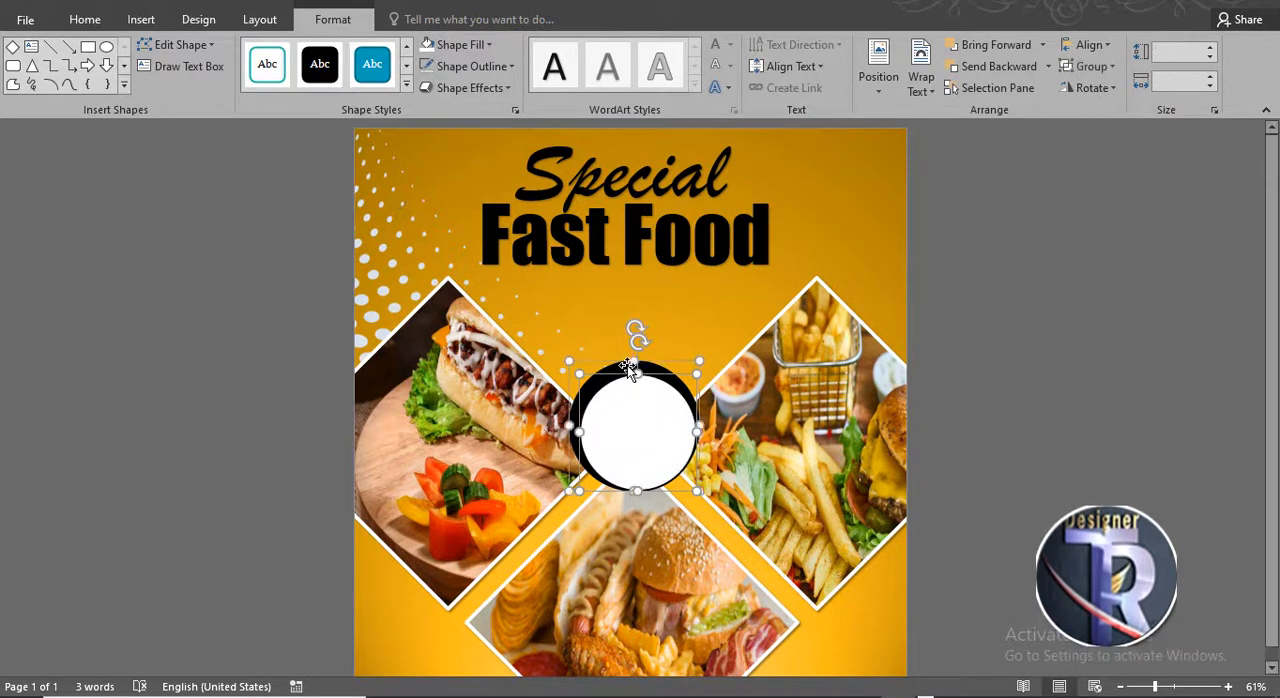
{"action": "left_click", "coordinate": [1085, 45]}
{"action": "left_click", "coordinate": [1086, 88]}
{"action": "left_click", "coordinate": [1085, 45]}
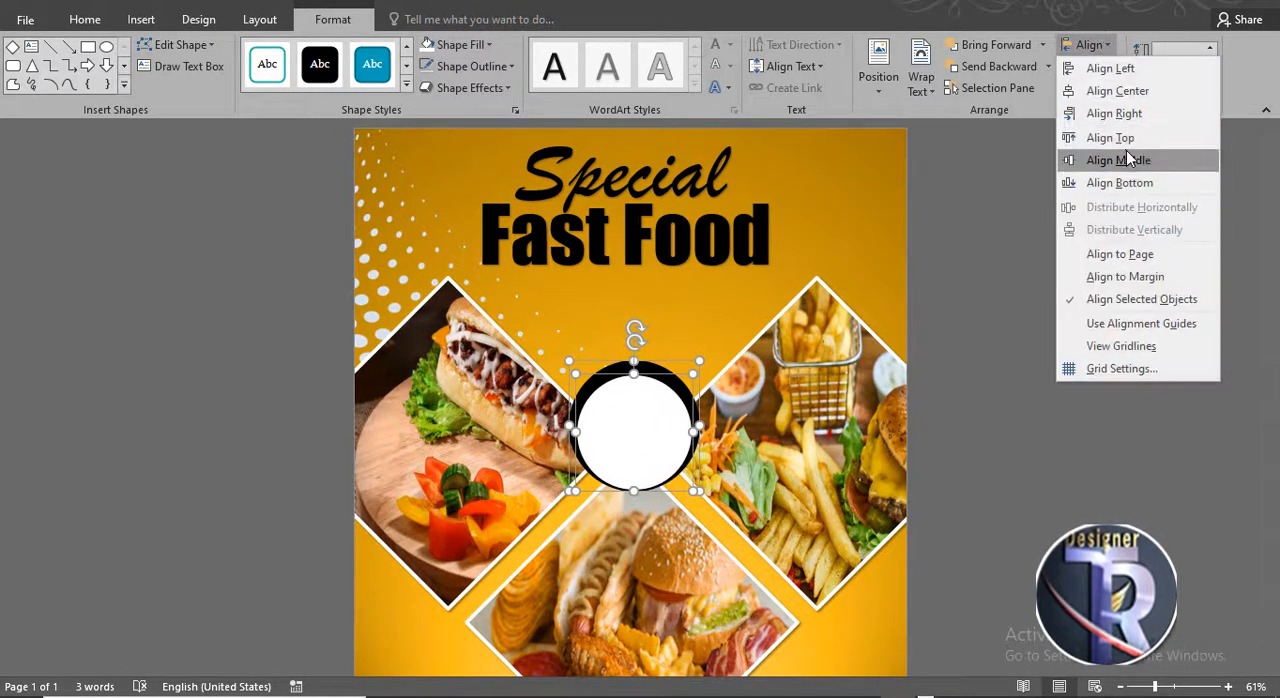
{"action": "left_click", "coordinate": [1126, 155]}
{"action": "left_click", "coordinate": [1005, 324]}
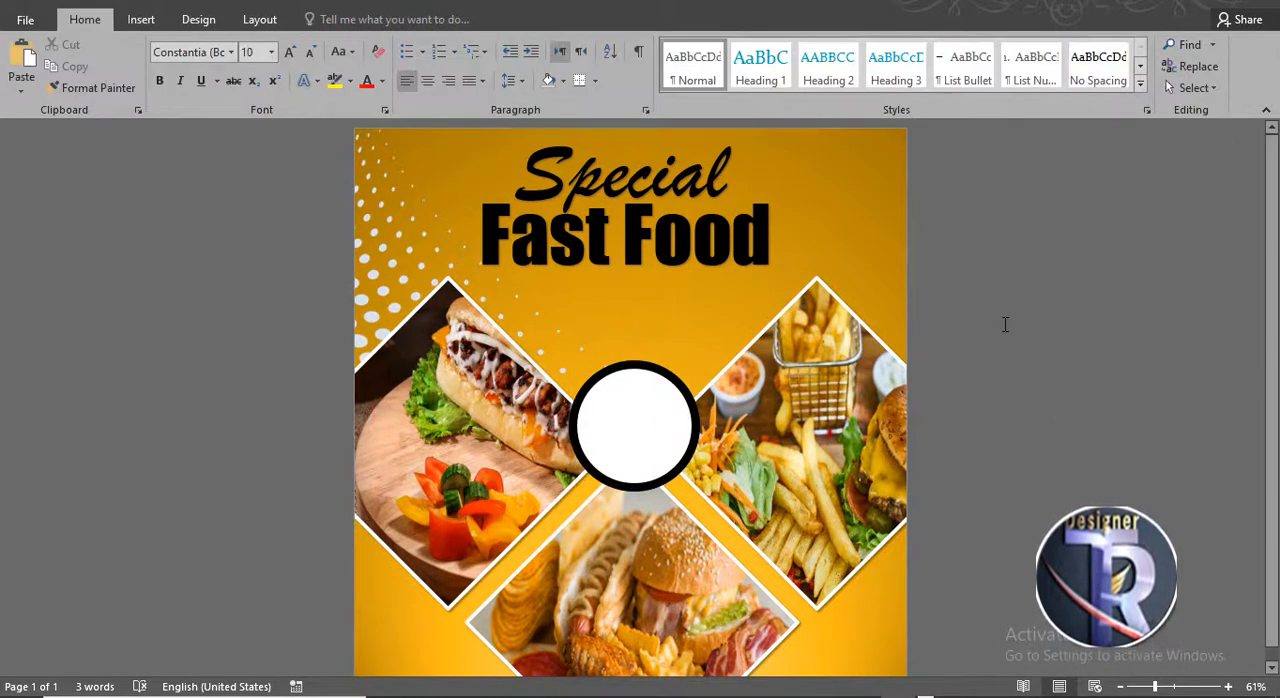
- Insert a plain WordArt over the circle and enter 30% OFF on two lines
{"action": "left_click", "coordinate": [142, 20]}
{"action": "left_click", "coordinate": [958, 68]}
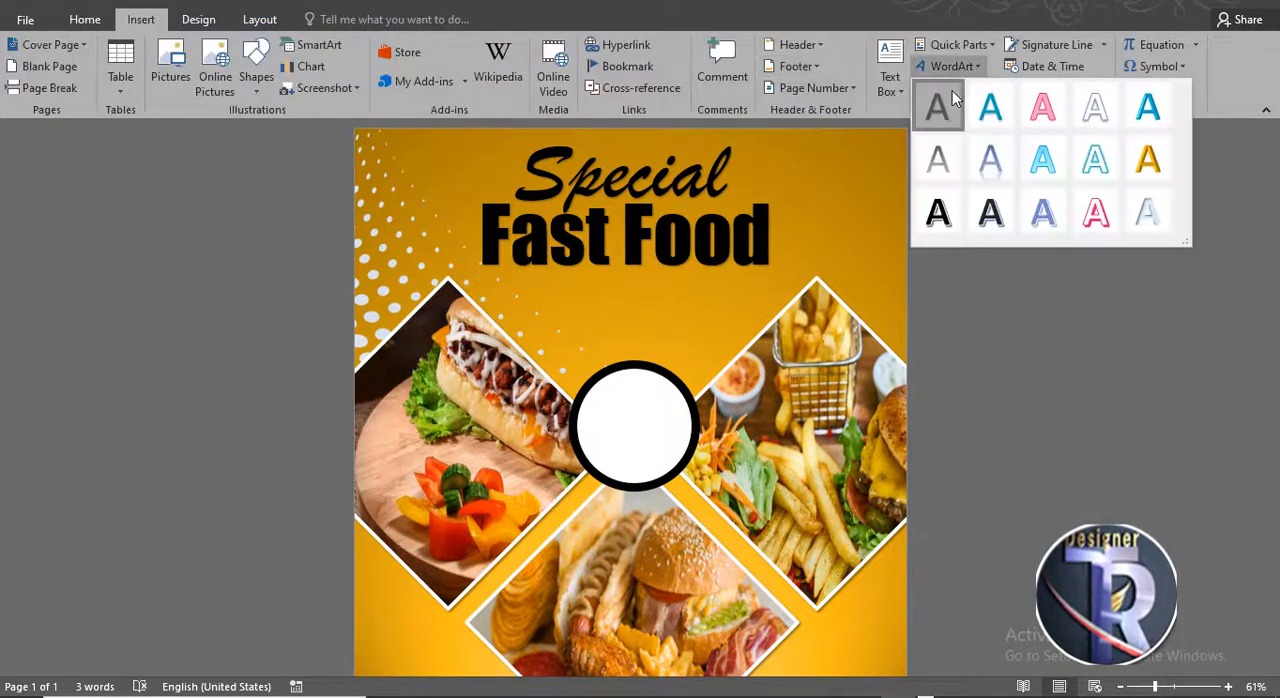
{"action": "left_click", "coordinate": [943, 106]}
{"action": "left_click_drag", "start_coordinate": [604, 357], "coordinate": [671, 454]}
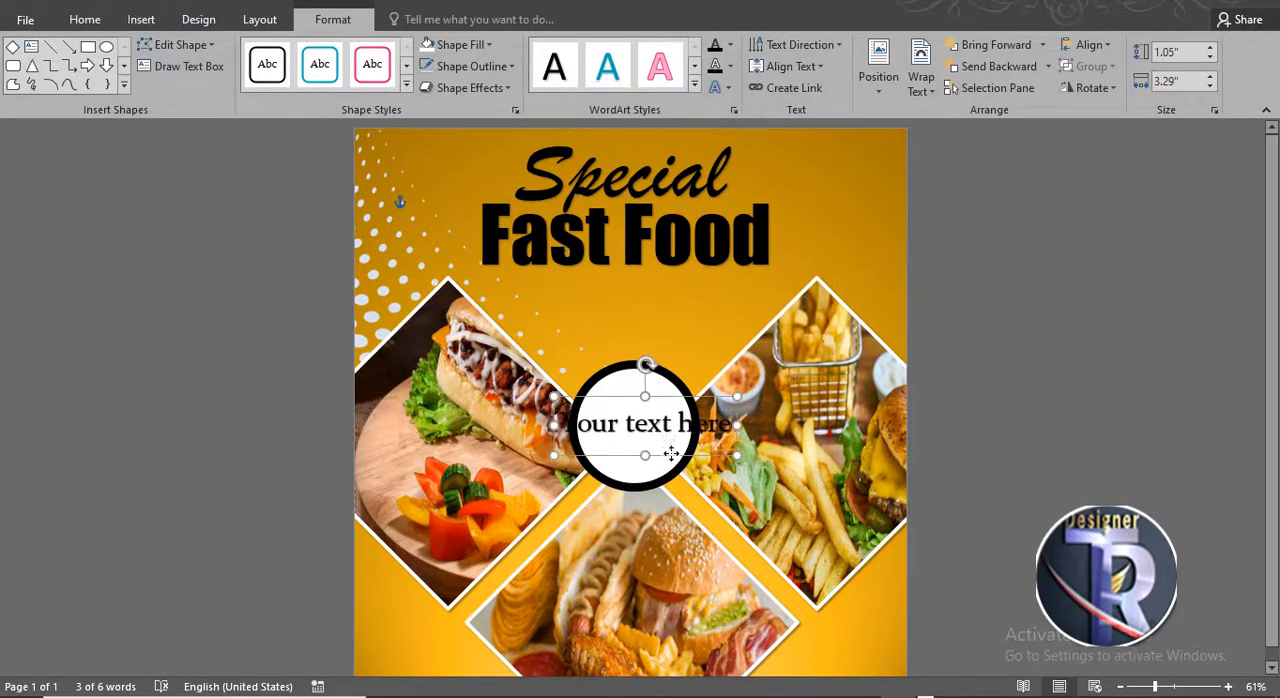
{"action": "left_click", "coordinate": [565, 424]}
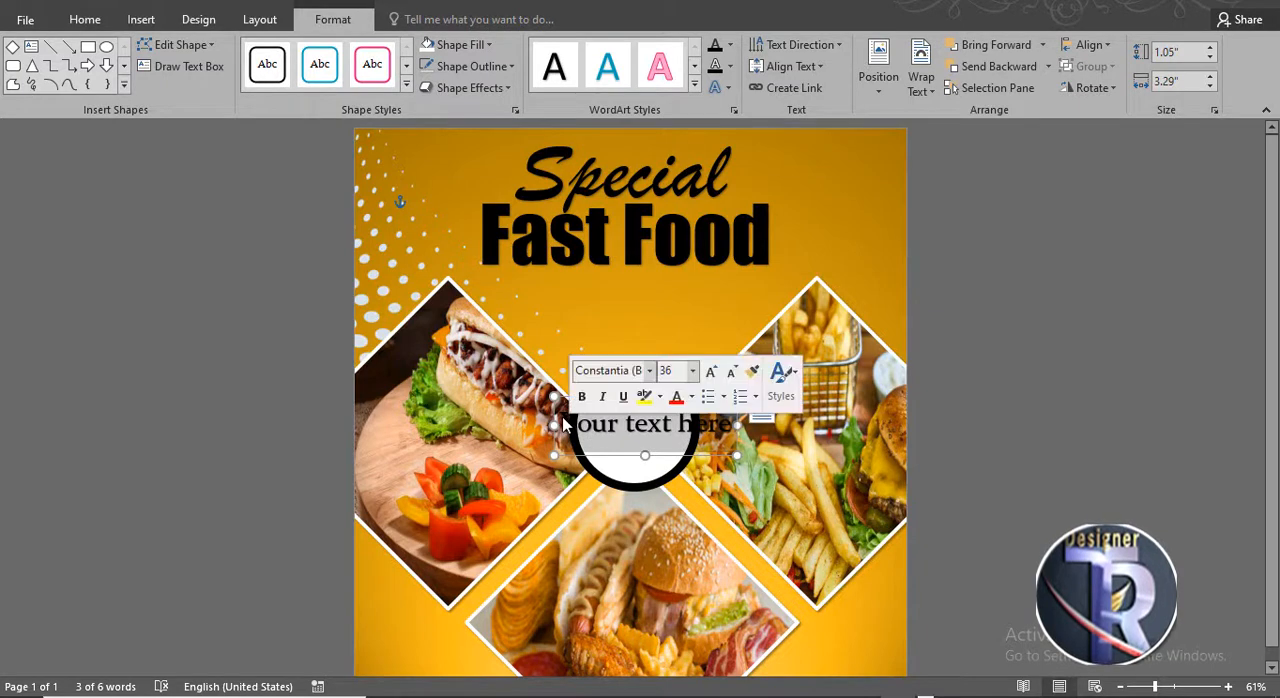
{"action": "type", "text": "O"}
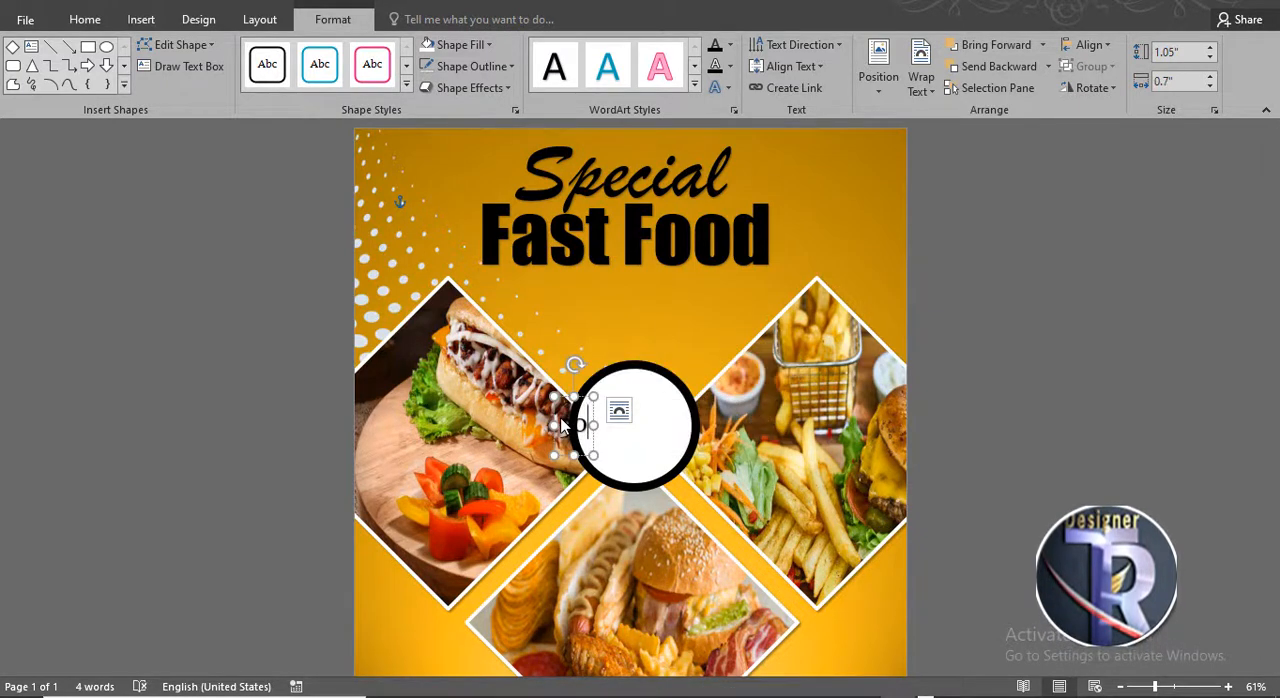
{"action": "type", "text": "OFF"}
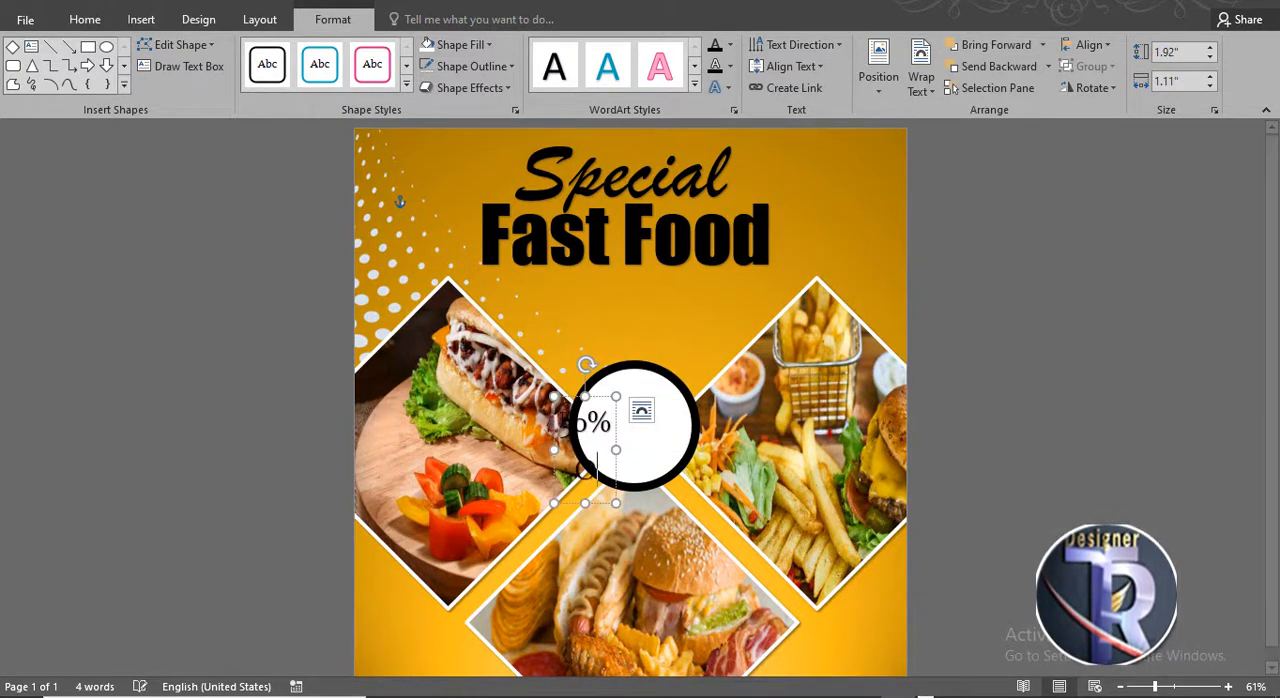
- Move the 30% OFF text into the center of the circle
{"action": "left_click_drag", "start_coordinate": [634, 394], "coordinate": [670, 374]}
{"action": "left_click", "coordinate": [85, 20]}
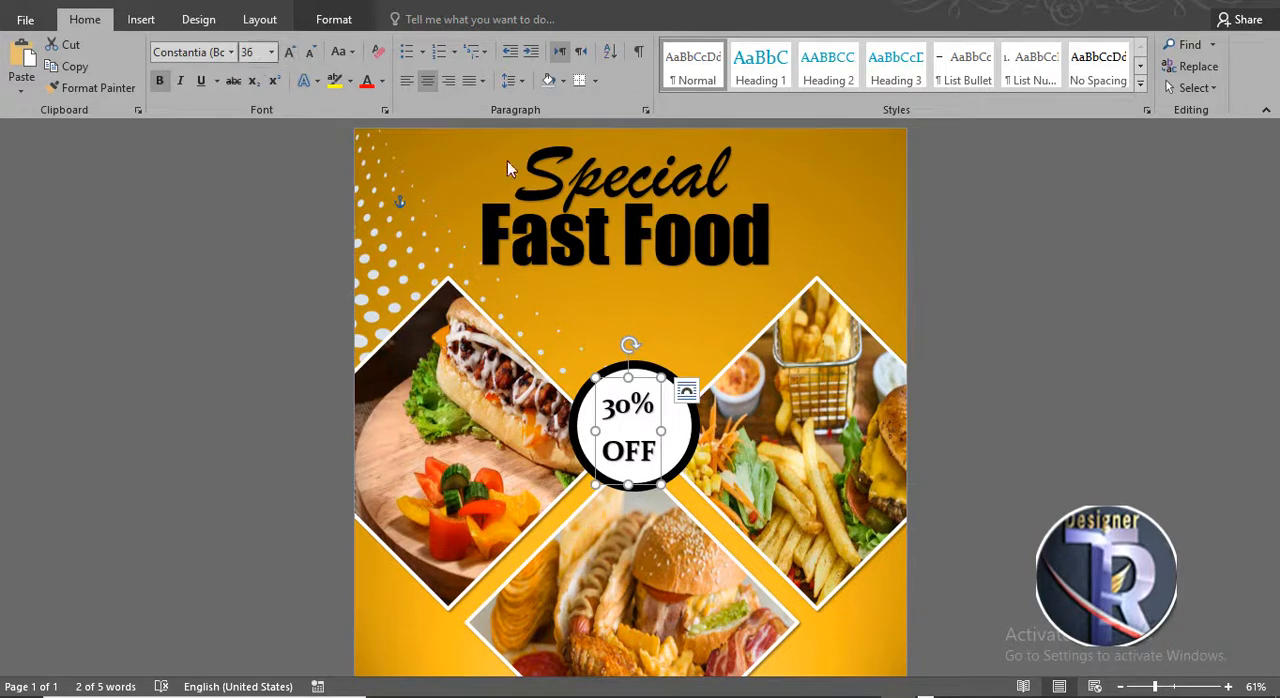
{"action": "left_click", "coordinate": [1010, 307]}
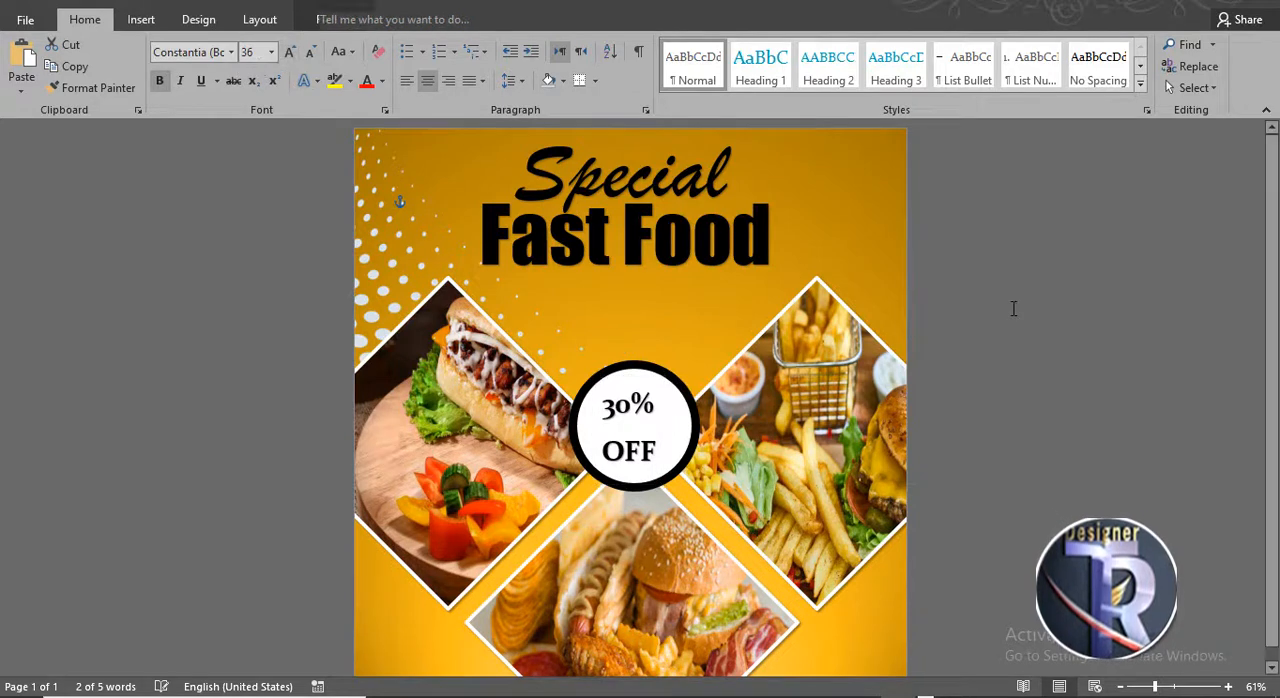
- Draw a rounded rectangle about 3.29 by 0.86 inches just below the Fast Food title
{"action": "left_click", "coordinate": [133, 20]}
{"action": "left_click", "coordinate": [256, 66]}
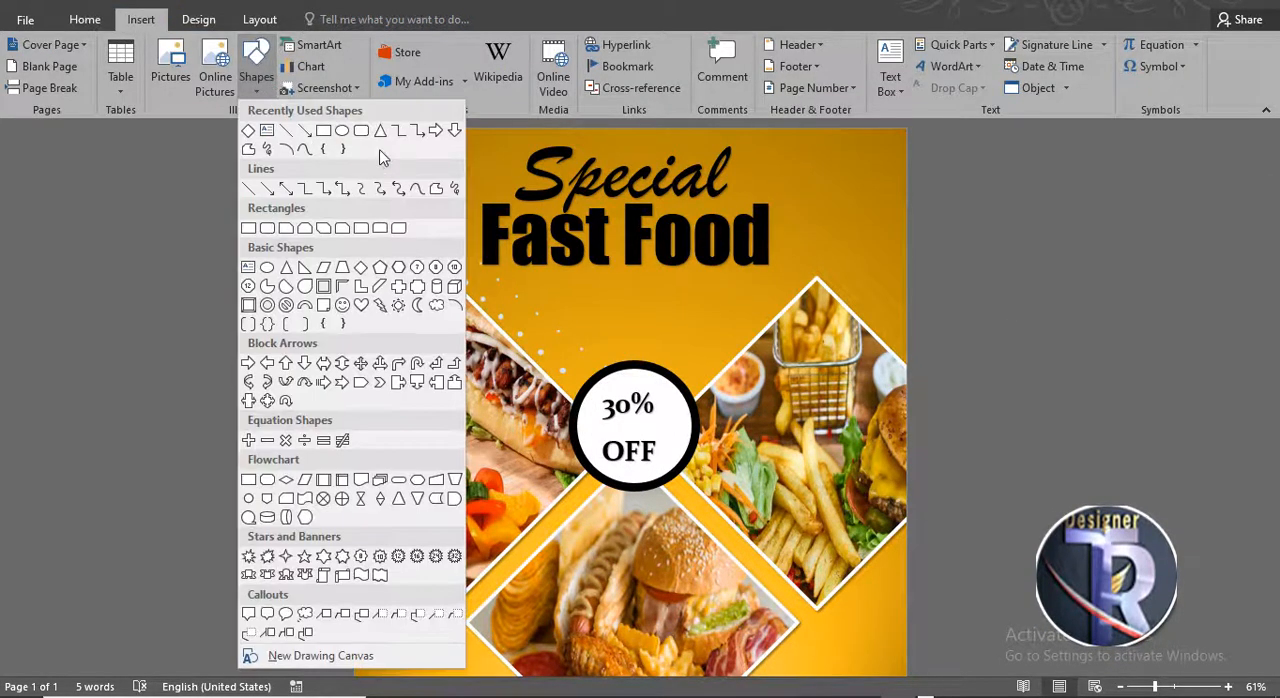
{"action": "left_click", "coordinate": [344, 132]}
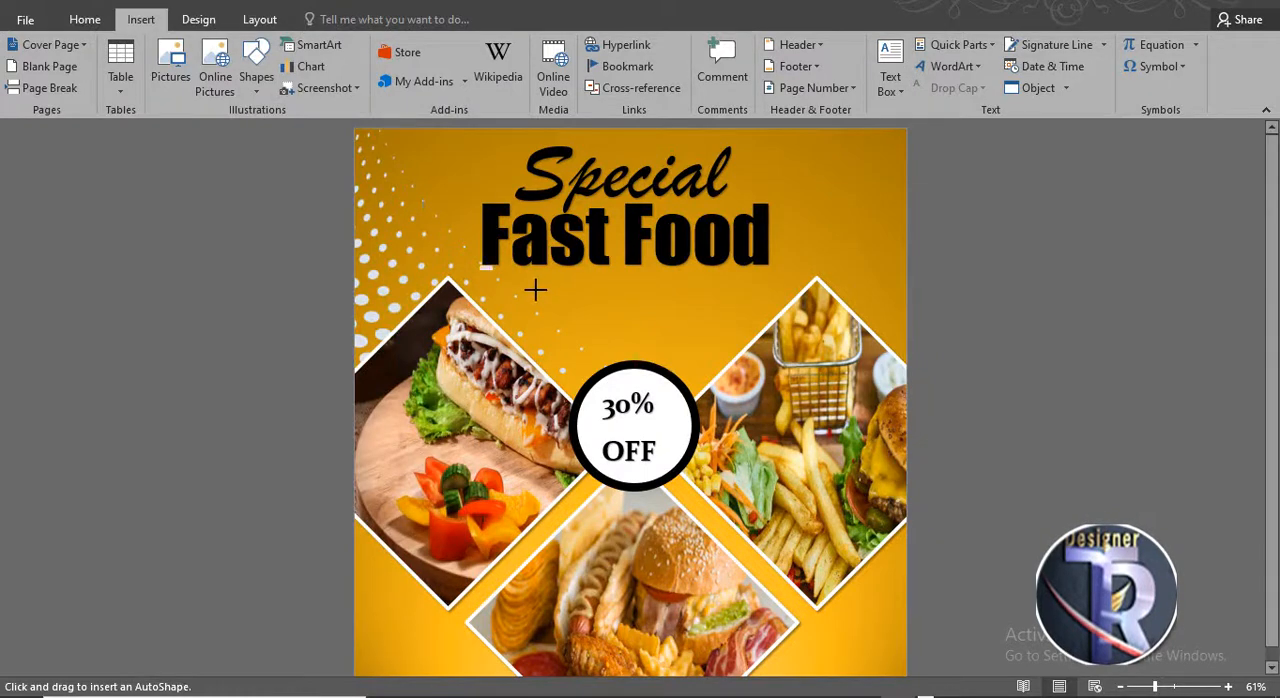
{"action": "mouse_move", "coordinate": [535, 290]}
{"action": "left_mouse_down"}
{"action": "mouse_move", "coordinate": [715, 336]}
{"action": "mouse_move", "coordinate": [696, 300]}
{"action": "left_mouse_up"}
{"action": "left_click_drag", "start_coordinate": [640, 303], "coordinate": [656, 303]}
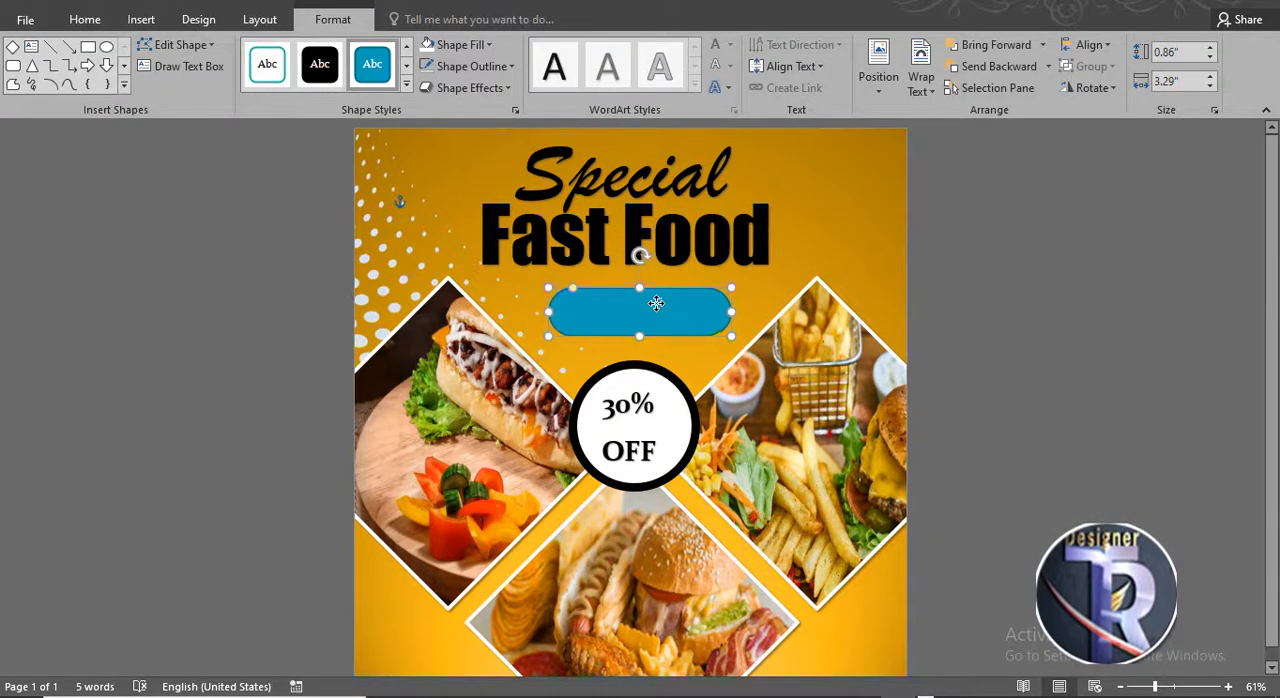
- Fill the rounded rectangle with Dark Red and remove its outline
{"action": "left_click", "coordinate": [458, 46]}
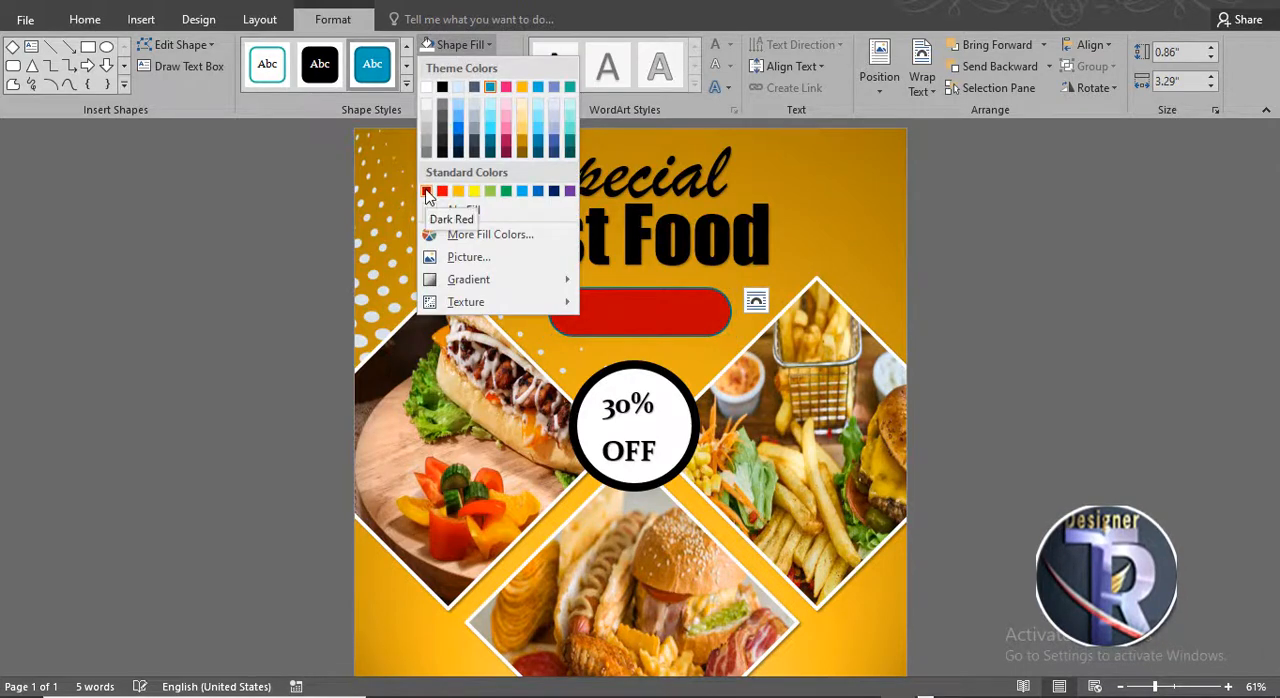
{"action": "left_click", "coordinate": [426, 191]}
{"action": "left_click", "coordinate": [466, 66]}
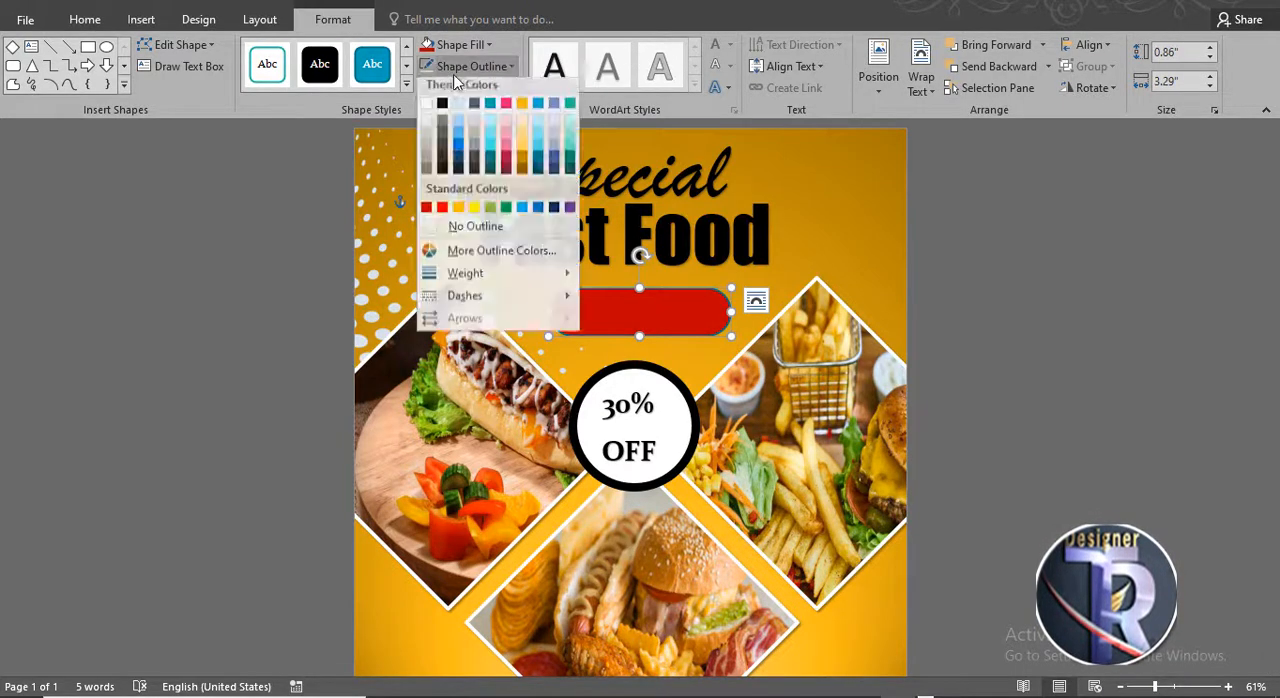
{"action": "left_click", "coordinate": [440, 229]}
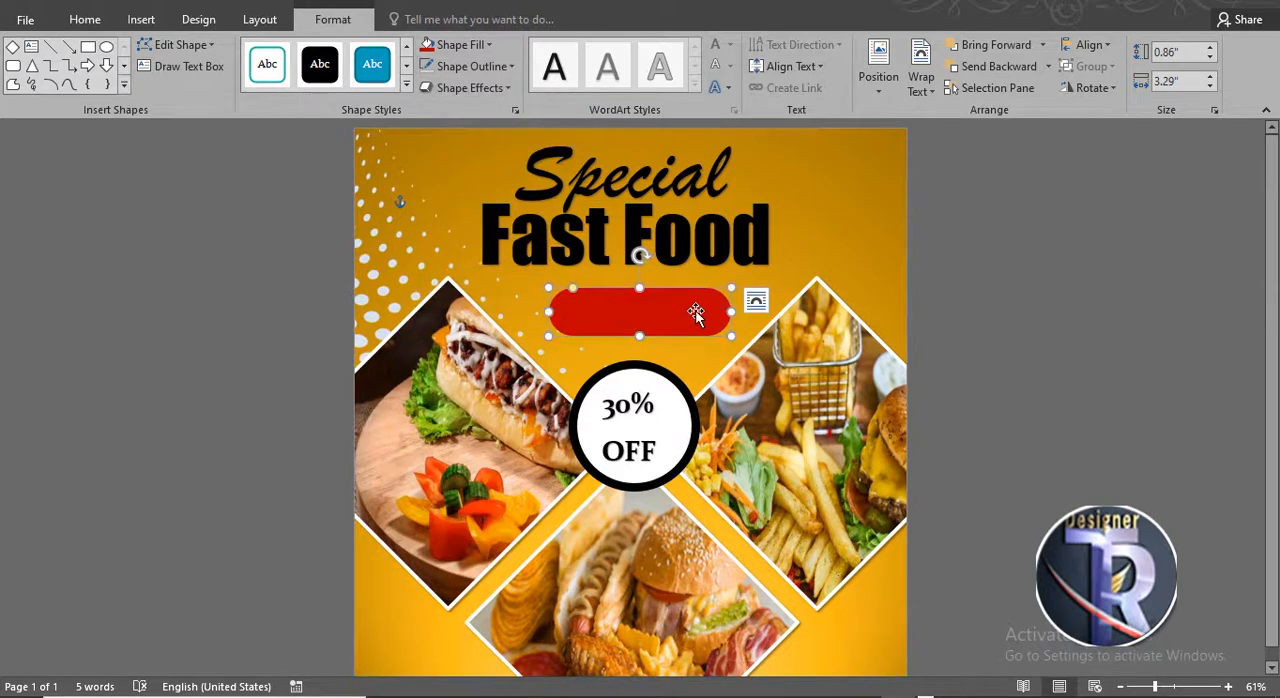
- Duplicate the red rounded rectangle, shrink the copy to about 1.07 inches wide at the banner's right end, and fill it black
{"action": "left_click_drag", "start_coordinate": [696, 312], "coordinate": [651, 314]}
{"action": "left_click", "coordinate": [896, 307]}
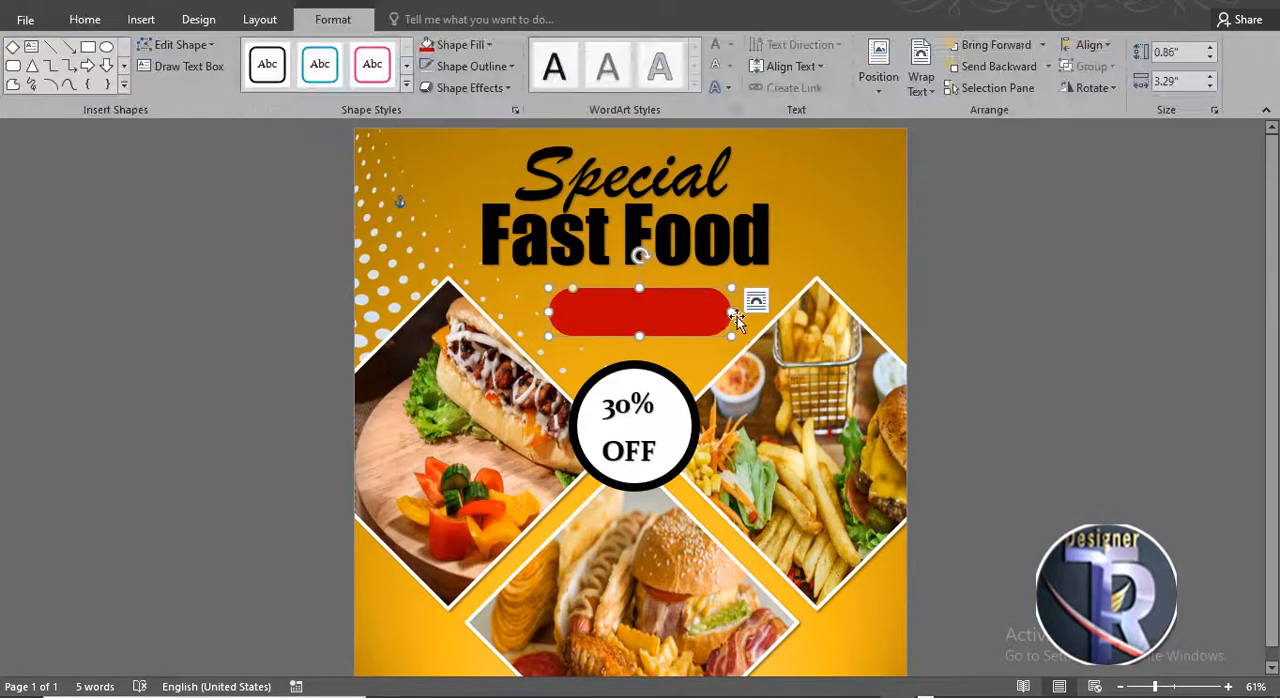
{"action": "mouse_move", "coordinate": [736, 316]}
{"action": "left_mouse_down"}
{"action": "mouse_move", "coordinate": [640, 314]}
{"action": "mouse_move", "coordinate": [730, 312]}
{"action": "left_mouse_up"}
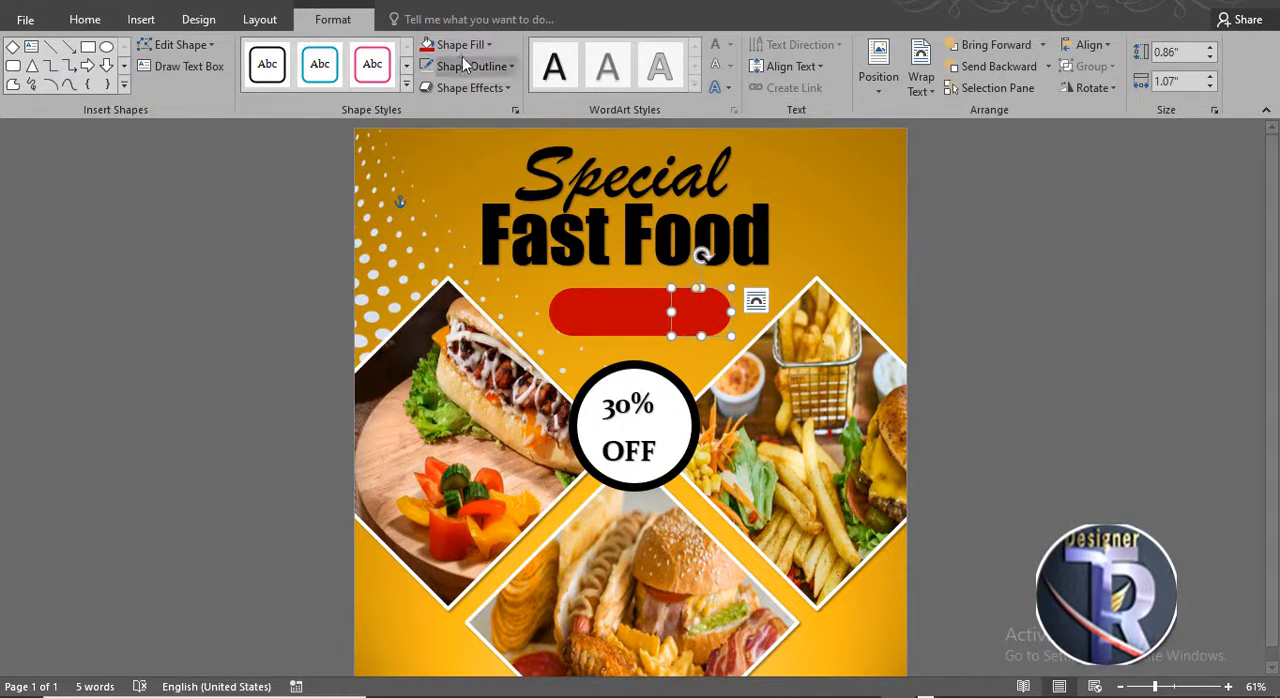
{"action": "left_click", "coordinate": [460, 47]}
{"action": "left_click", "coordinate": [441, 84]}
{"action": "left_click", "coordinate": [931, 305]}
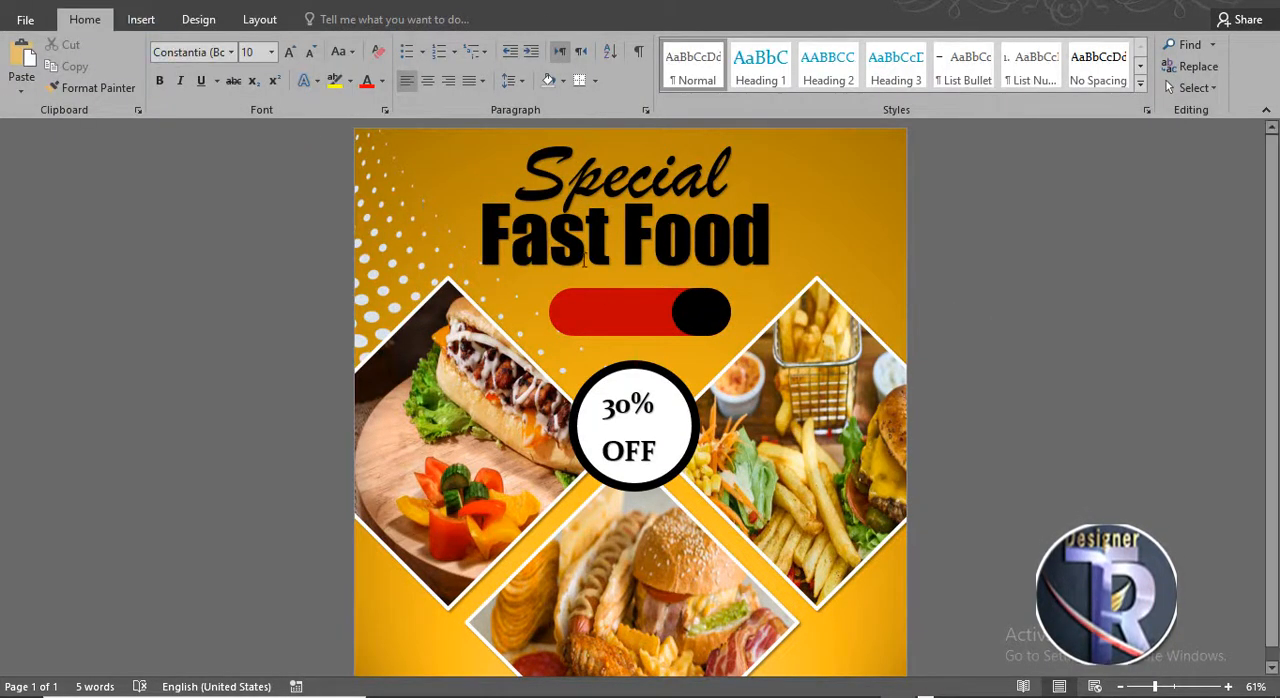
- Insert a WordArt text reading BUY NOW
{"action": "left_click", "coordinate": [141, 19]}
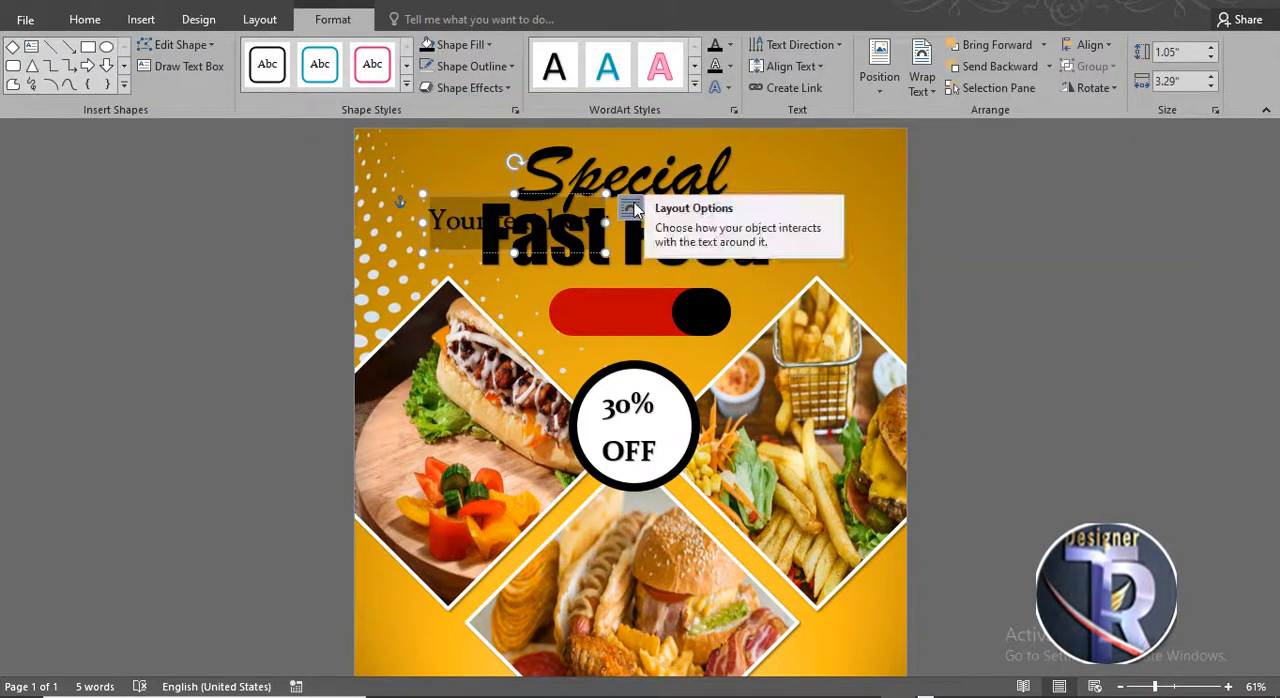
{"action": "type", "text": "BUY NO"}
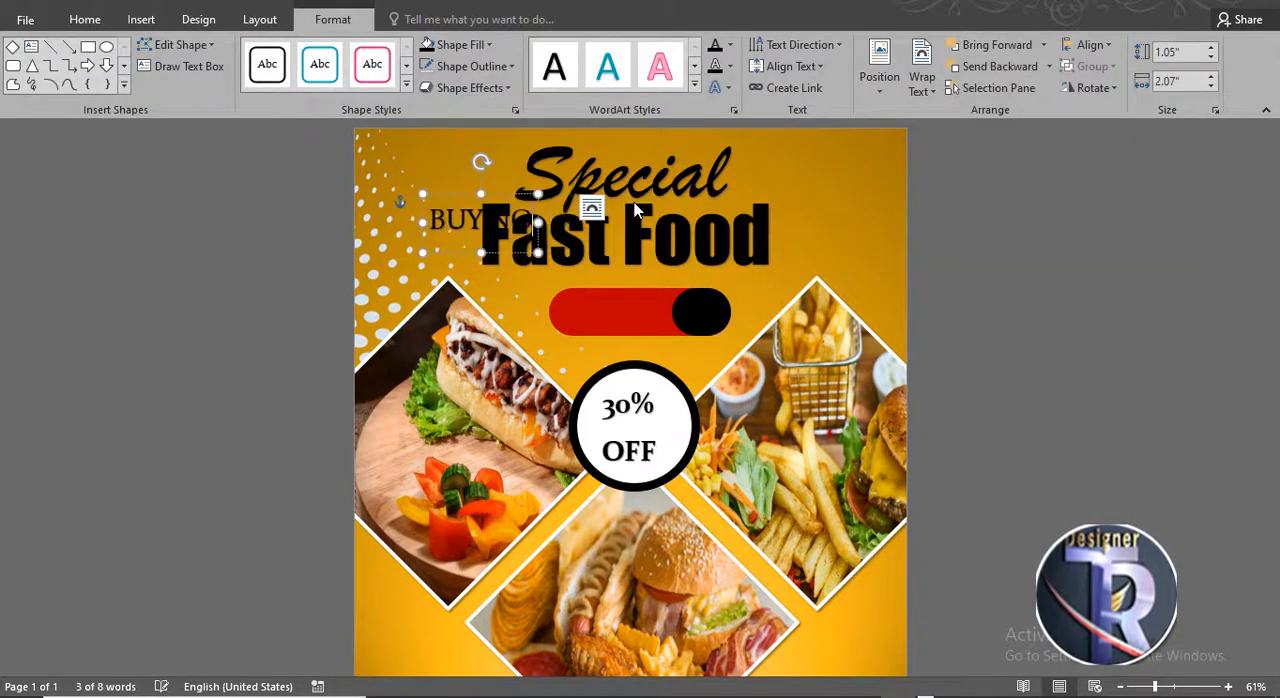
{"action": "type", "text": "W"}
{"action": "left_click", "coordinate": [1244, 568]}
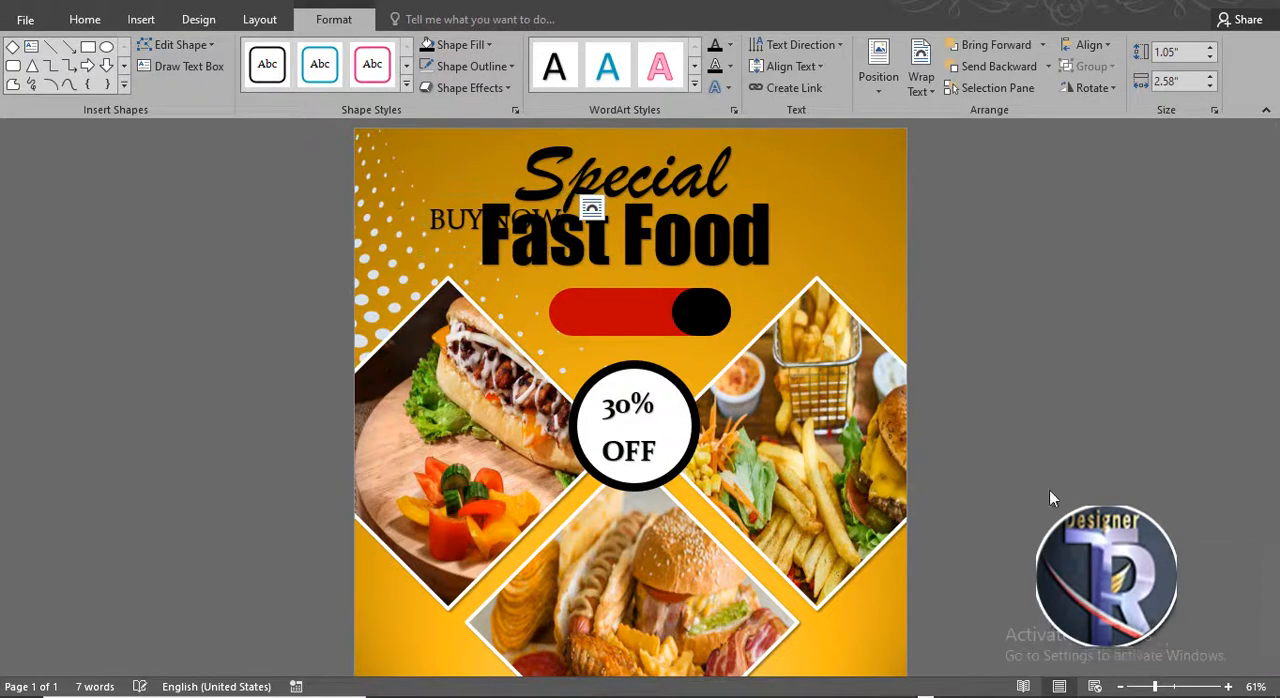
- Place the BUY NOW text on the red part of the banner and color it white
{"action": "left_click", "coordinate": [518, 191]}
{"action": "left_click_drag", "start_coordinate": [518, 191], "coordinate": [637, 286]}
{"action": "left_click", "coordinate": [730, 45]}
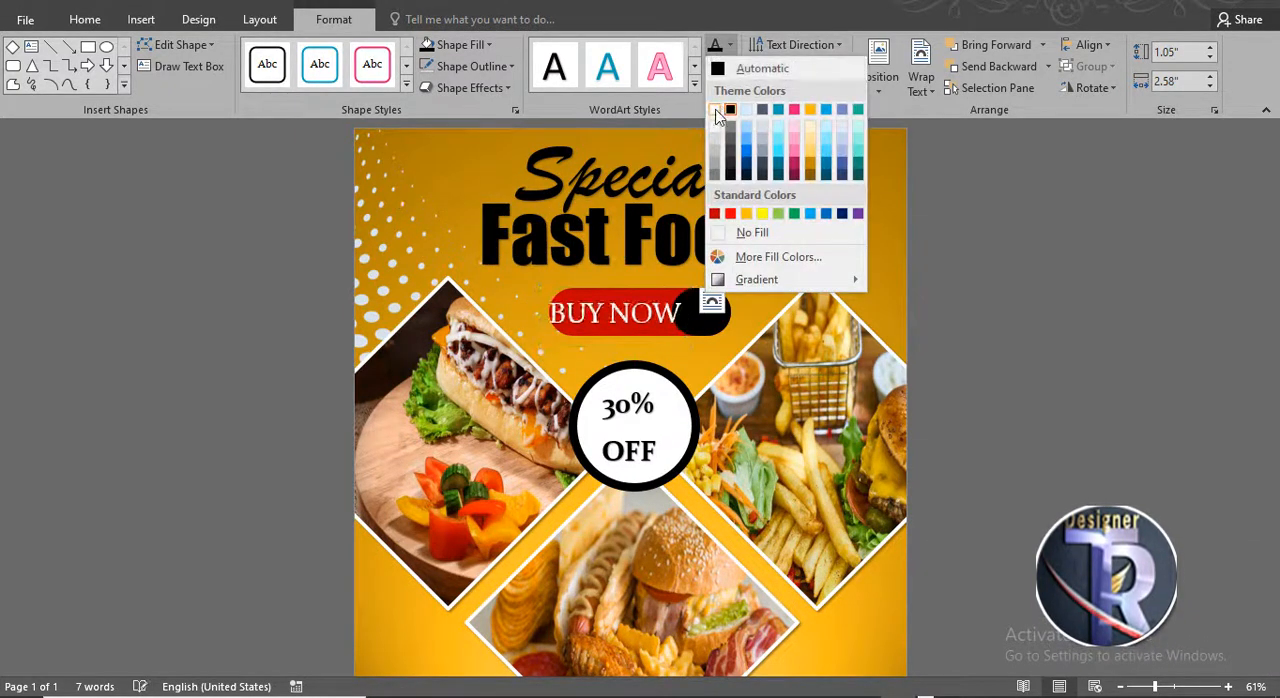
{"action": "left_click", "coordinate": [727, 108]}
{"action": "key", "text": "ctrl+shift+period"}
{"action": "key", "text": "ctrl+shift+comma"}
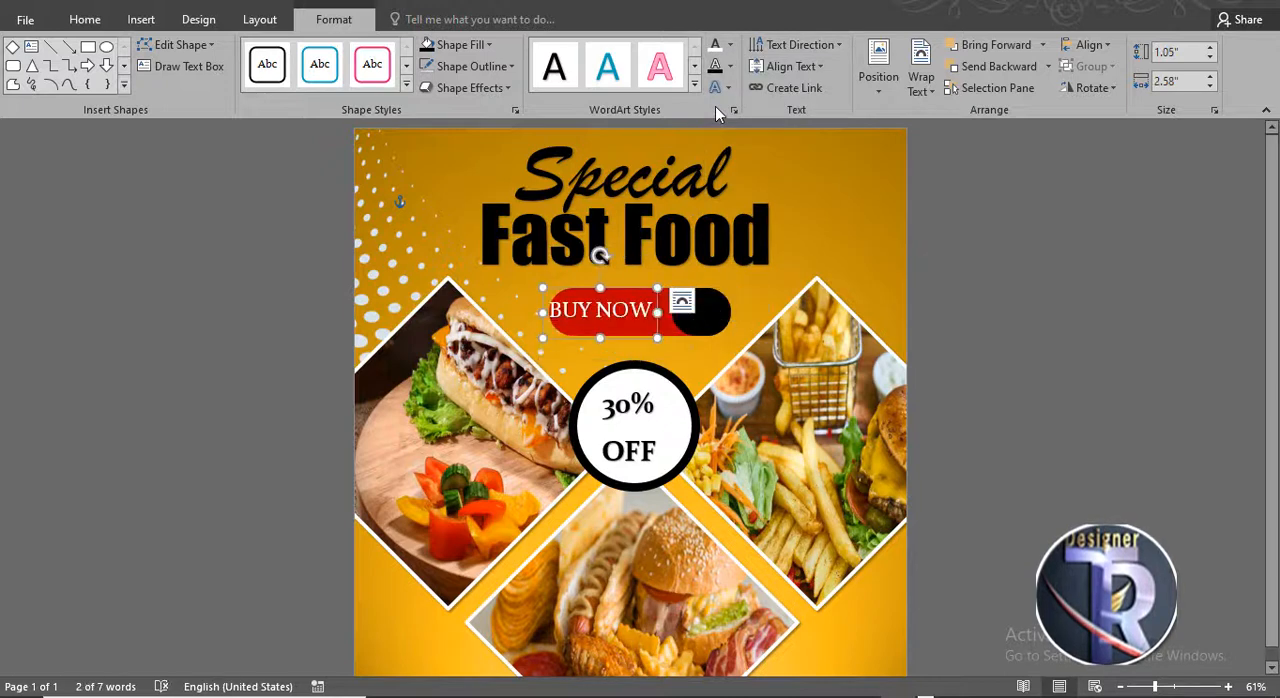
{"action": "left_click_drag", "start_coordinate": [634, 346], "coordinate": [651, 342]}
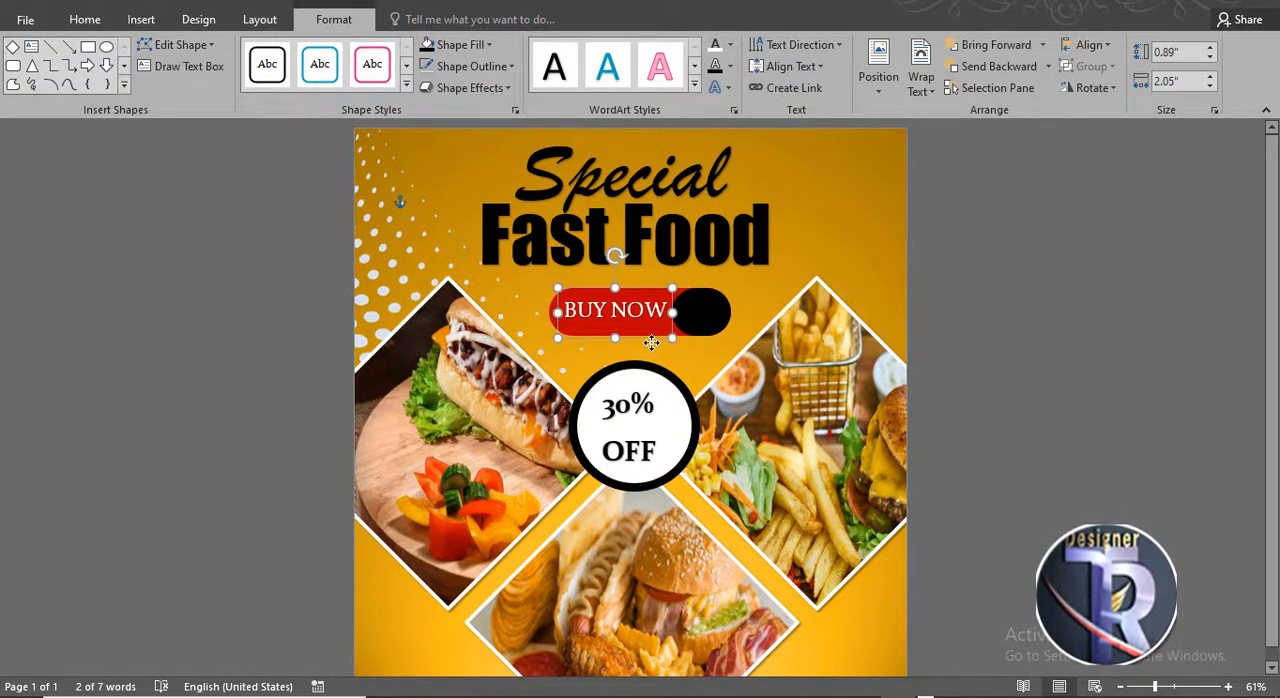
{"action": "left_click", "coordinate": [971, 314]}
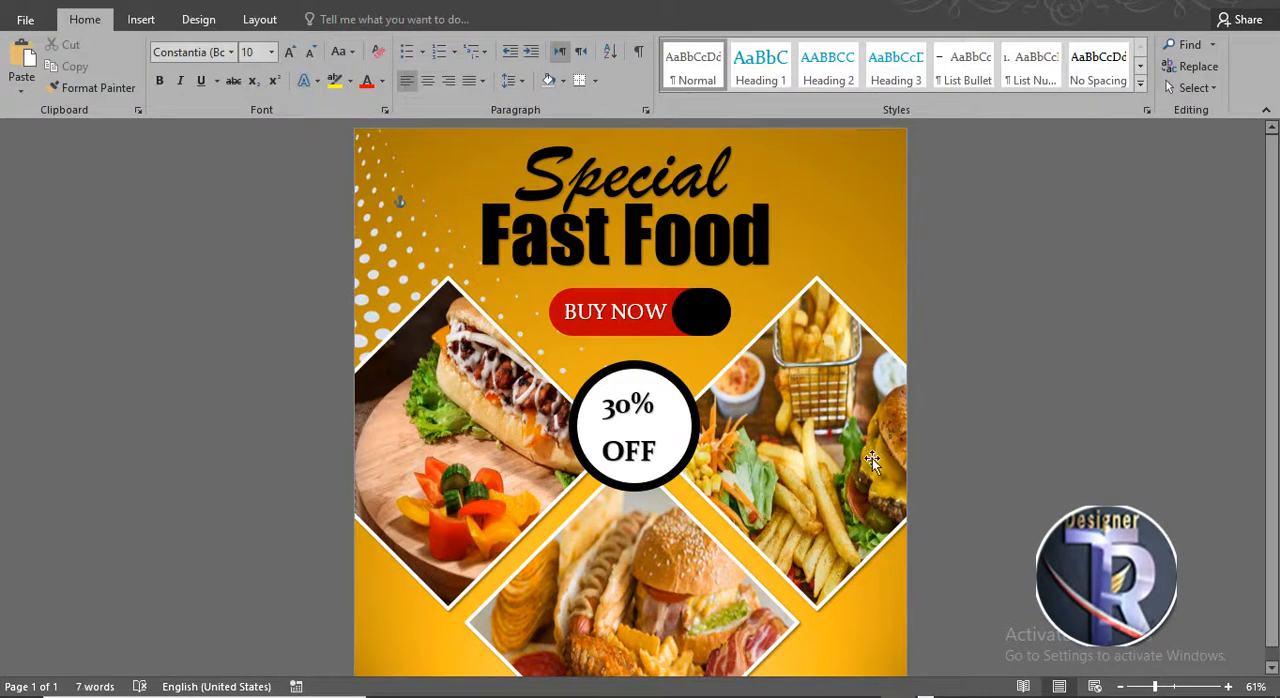
- Add an orange glow variation effect to the diamond photo collage
{"action": "left_click", "coordinate": [629, 245]}
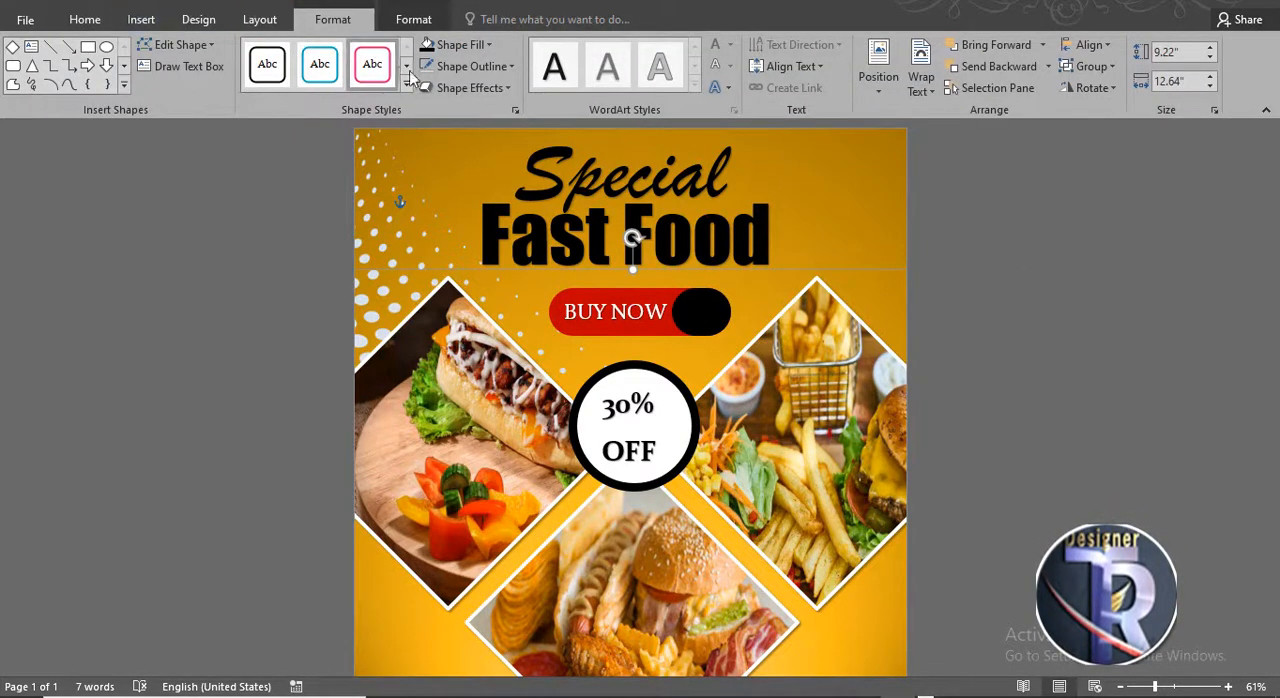
{"action": "left_click", "coordinate": [472, 87]}
{"action": "mouse_move", "coordinate": [478, 247]}
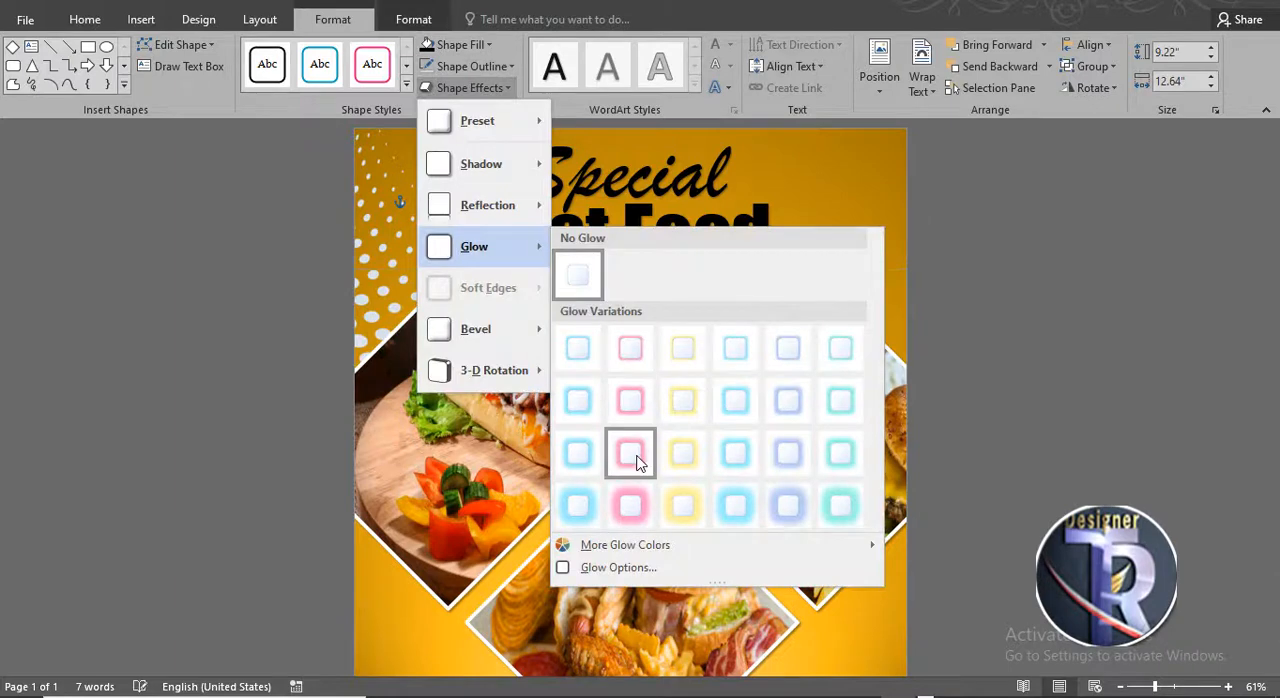
{"action": "left_click", "coordinate": [638, 462]}
{"action": "left_click", "coordinate": [980, 342]}
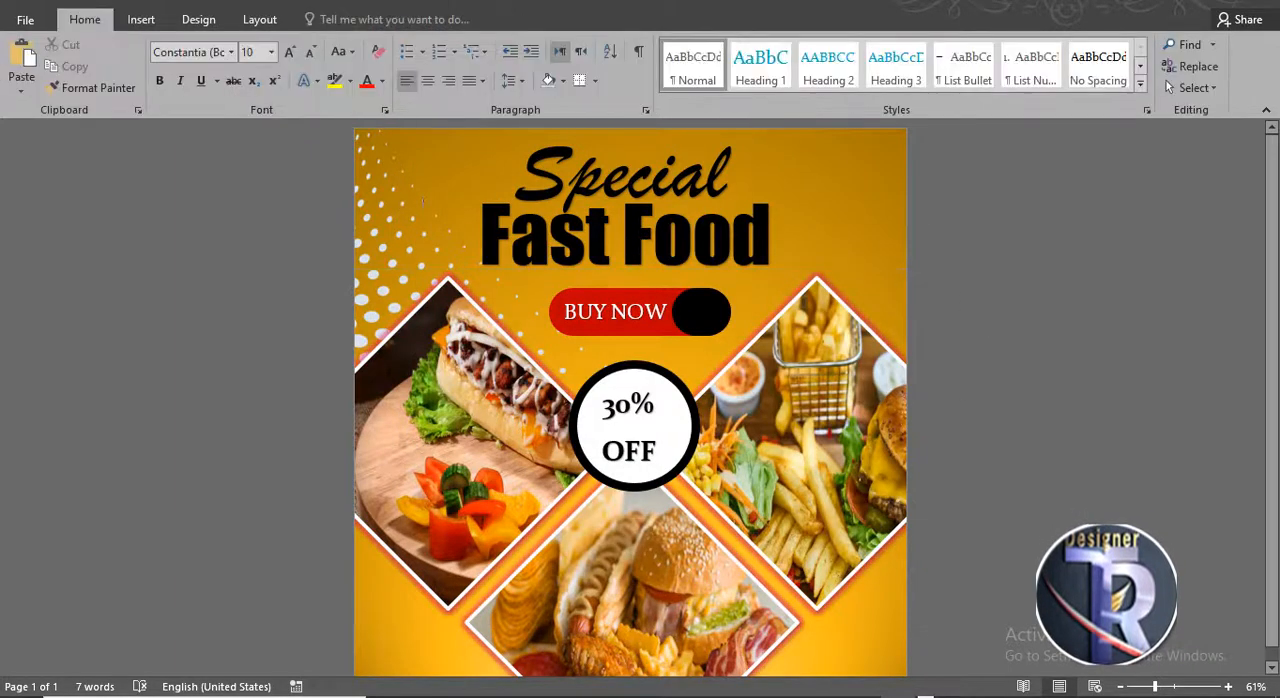
- Draw a donut shape about 3.44 inches wide, partly off the poster's top right corner
{"action": "left_click", "coordinate": [141, 19]}
{"action": "left_click", "coordinate": [256, 76]}
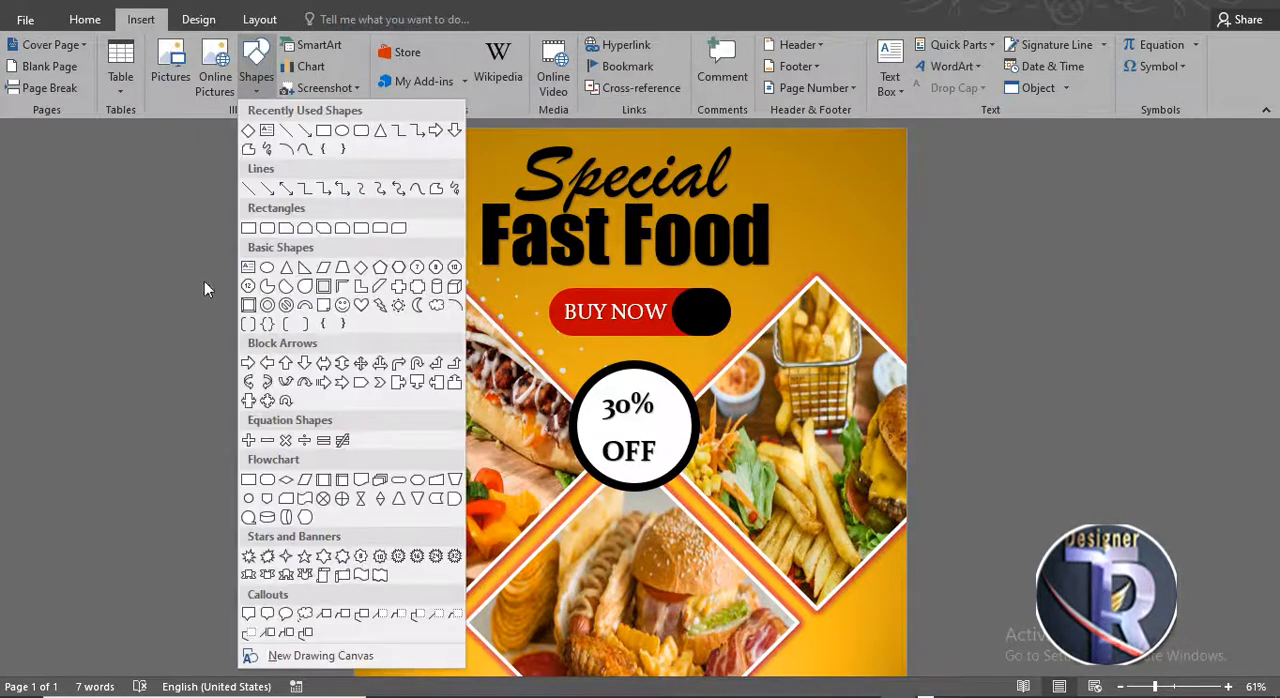
{"action": "left_click", "coordinate": [269, 307]}
{"action": "left_click_drag", "start_coordinate": [779, 178], "coordinate": [905, 300]}
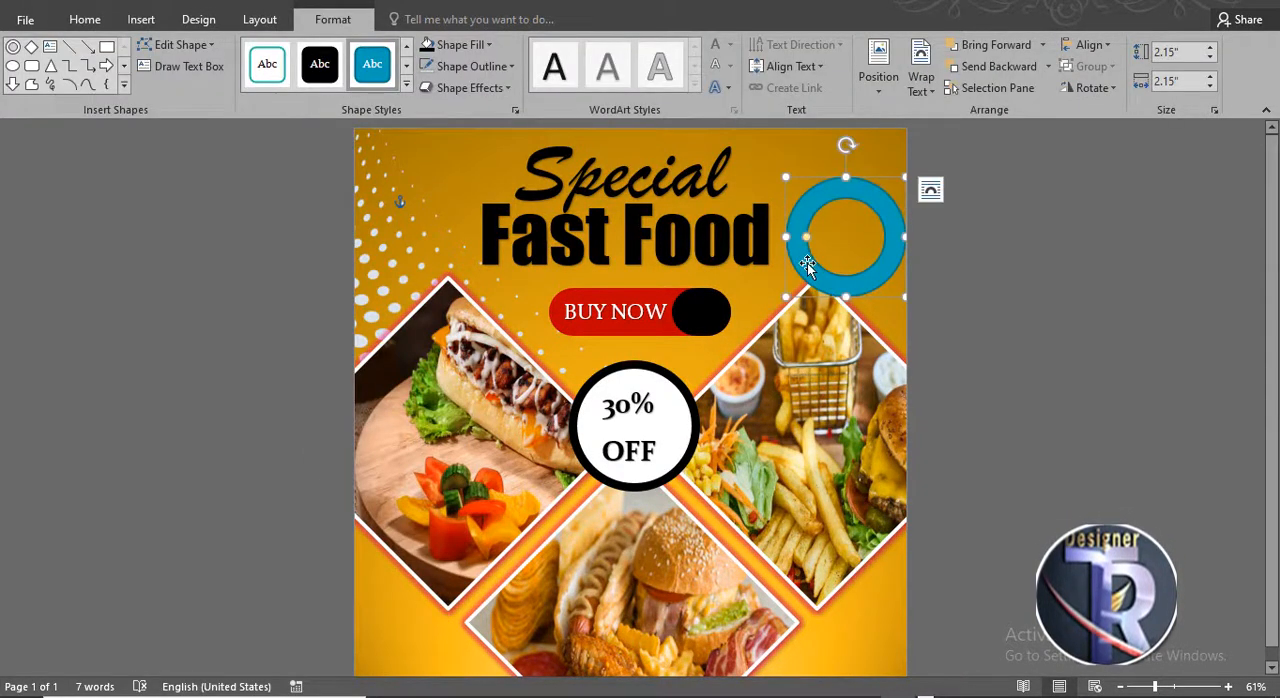
{"action": "left_click_drag", "start_coordinate": [808, 245], "coordinate": [926, 258]}
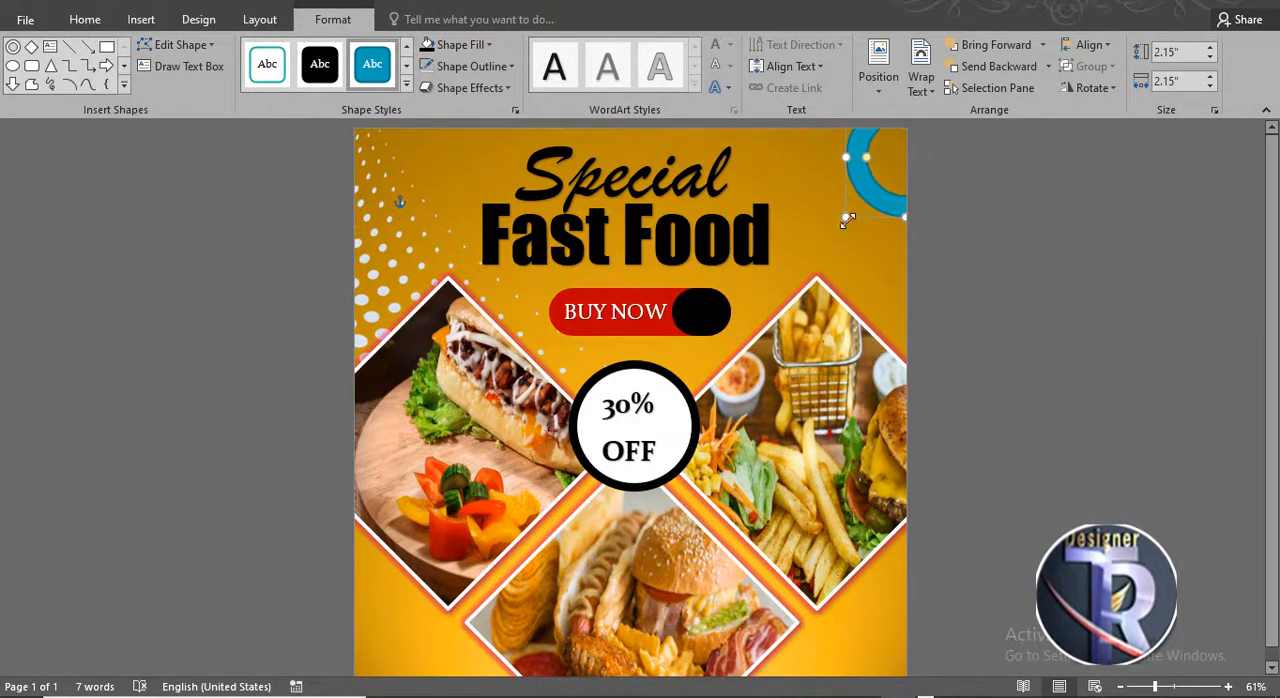
{"action": "left_click_drag", "start_coordinate": [847, 220], "coordinate": [829, 250]}
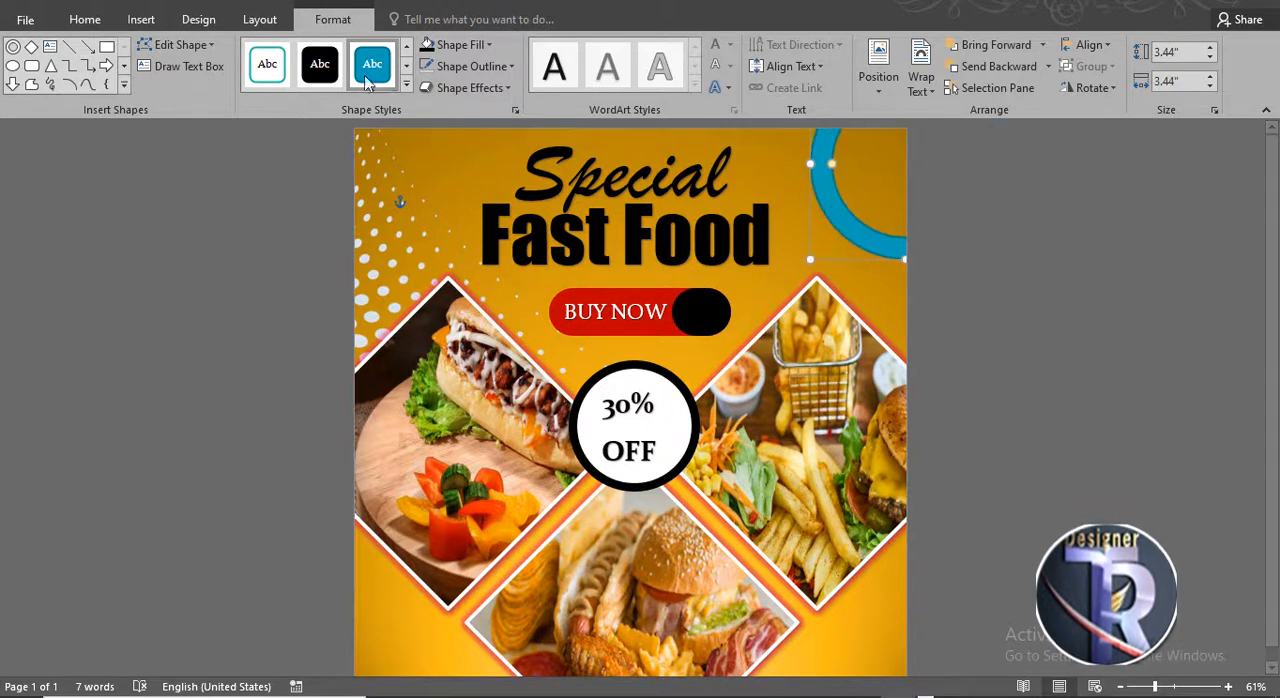
- Apply the black shape style to the donut and remove its outline
{"action": "left_click", "coordinate": [320, 66]}
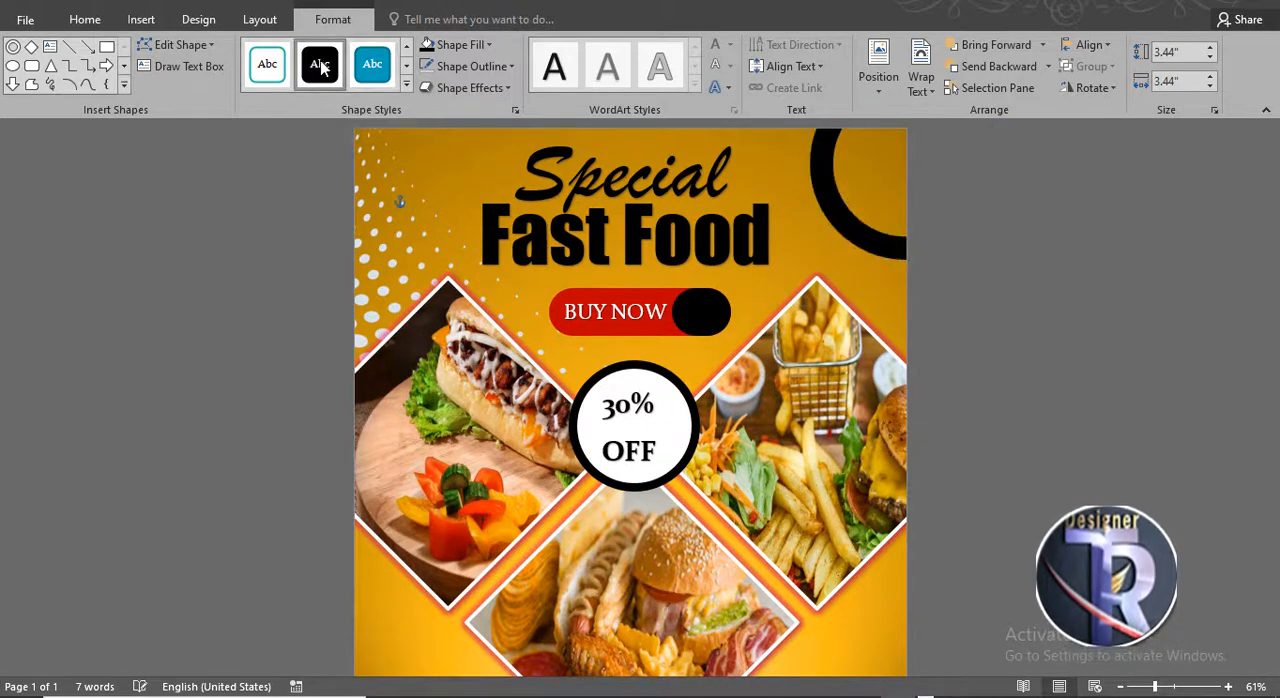
{"action": "left_click", "coordinate": [465, 66]}
{"action": "left_click", "coordinate": [428, 116]}
{"action": "left_click", "coordinate": [1010, 275]}
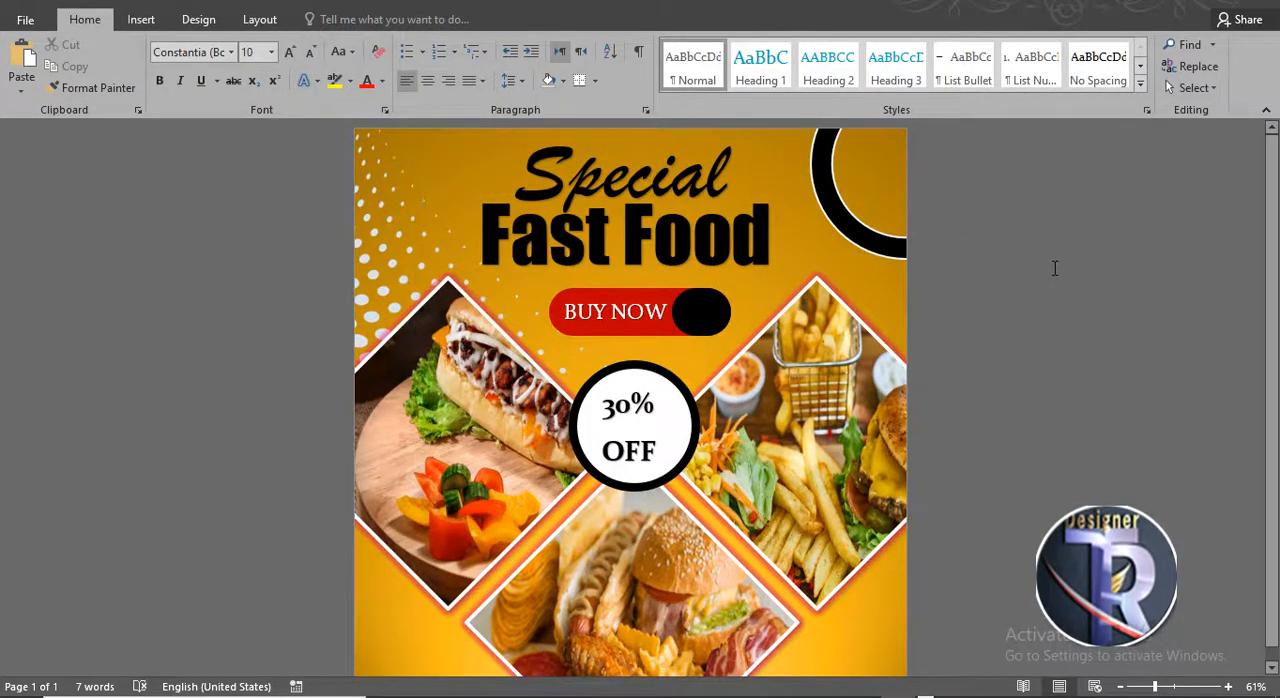
{"action": "scroll", "coordinate": [770, 416], "scroll_direction": "up", "scroll_amount": 4, "text": "ctrl"}
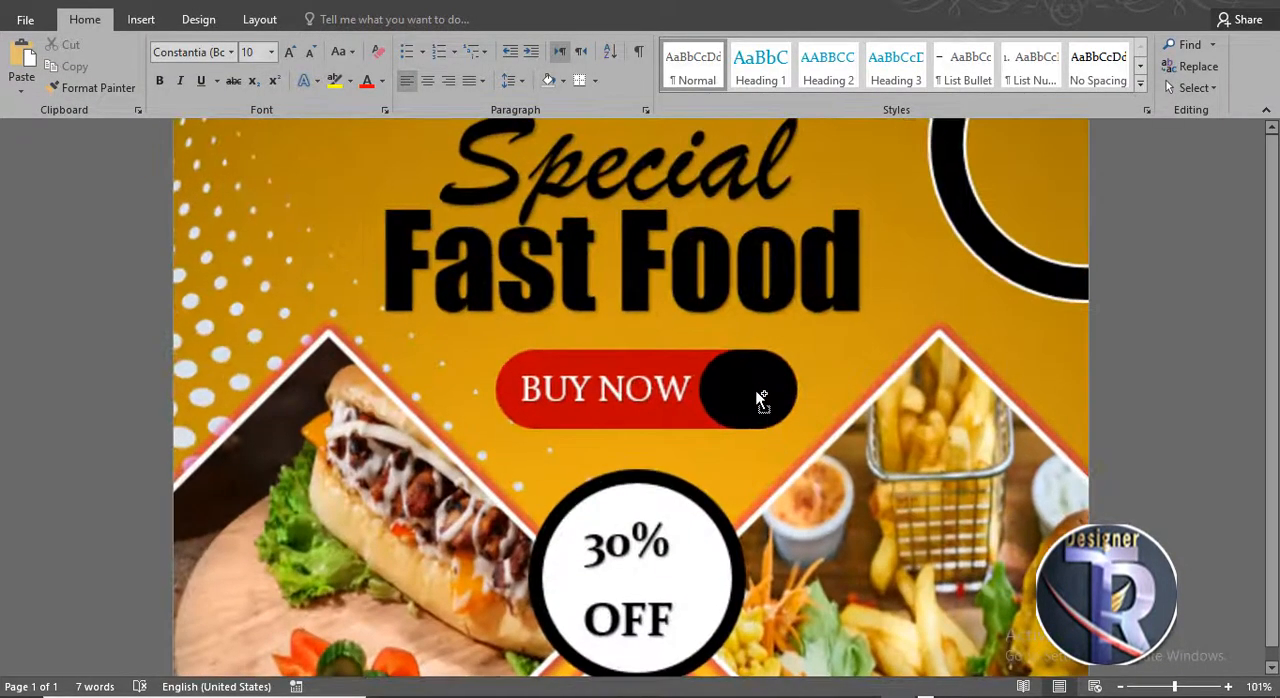
{"action": "scroll", "coordinate": [756, 388], "scroll_direction": "up", "scroll_amount": 1}
{"action": "scroll", "coordinate": [753, 377], "scroll_direction": "down", "scroll_amount": 3}
{"action": "scroll", "coordinate": [751, 373], "scroll_direction": "up", "scroll_amount": 3}
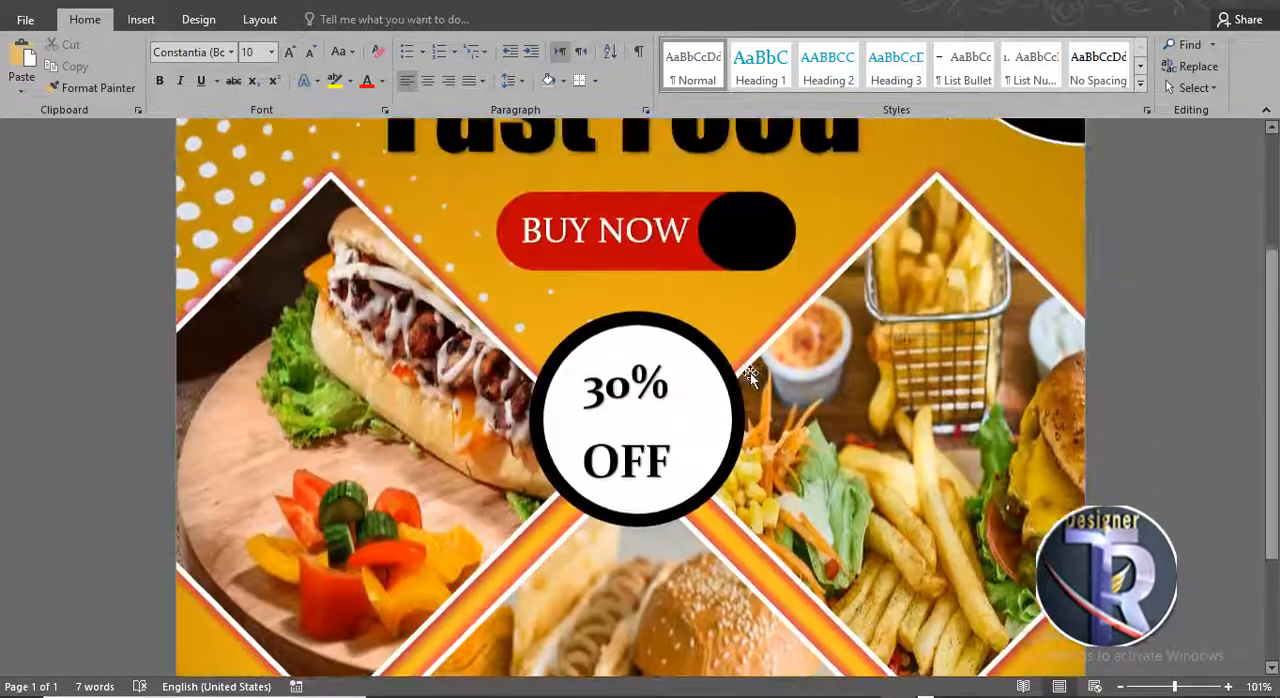
{"action": "scroll", "coordinate": [750, 373], "scroll_direction": "down", "scroll_amount": 3}
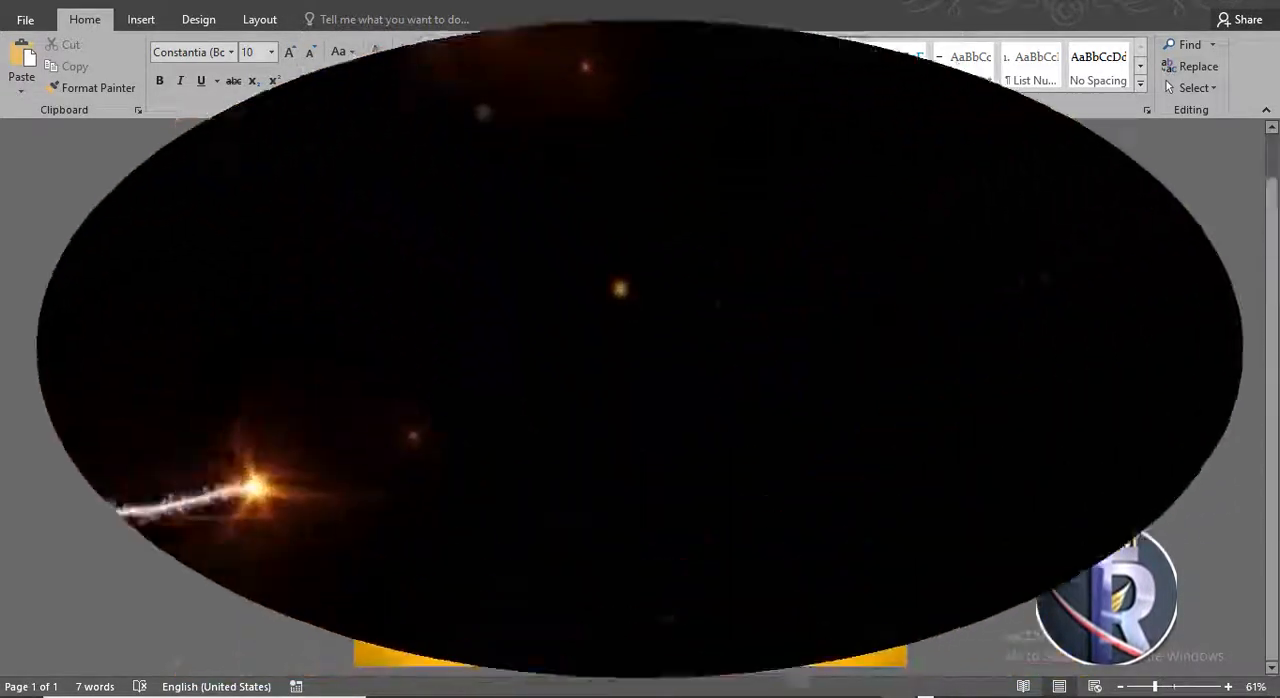